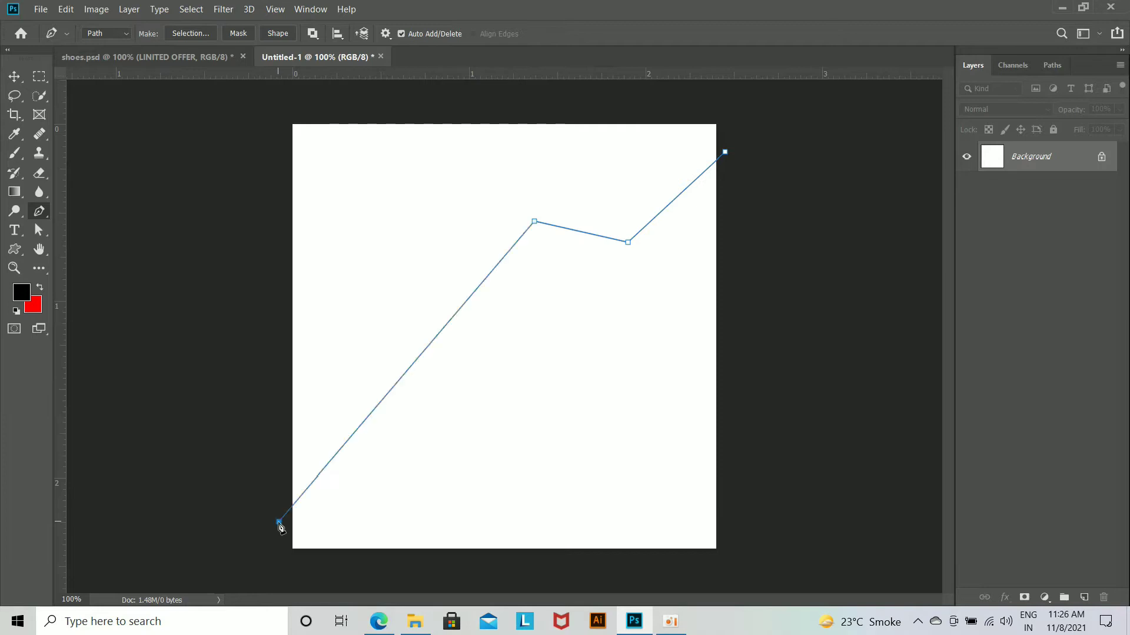
Step: Extend the open pen path outside the canvas's left and upper edges to enclose the upper-left area
click(231, 362)
click(253, 255)
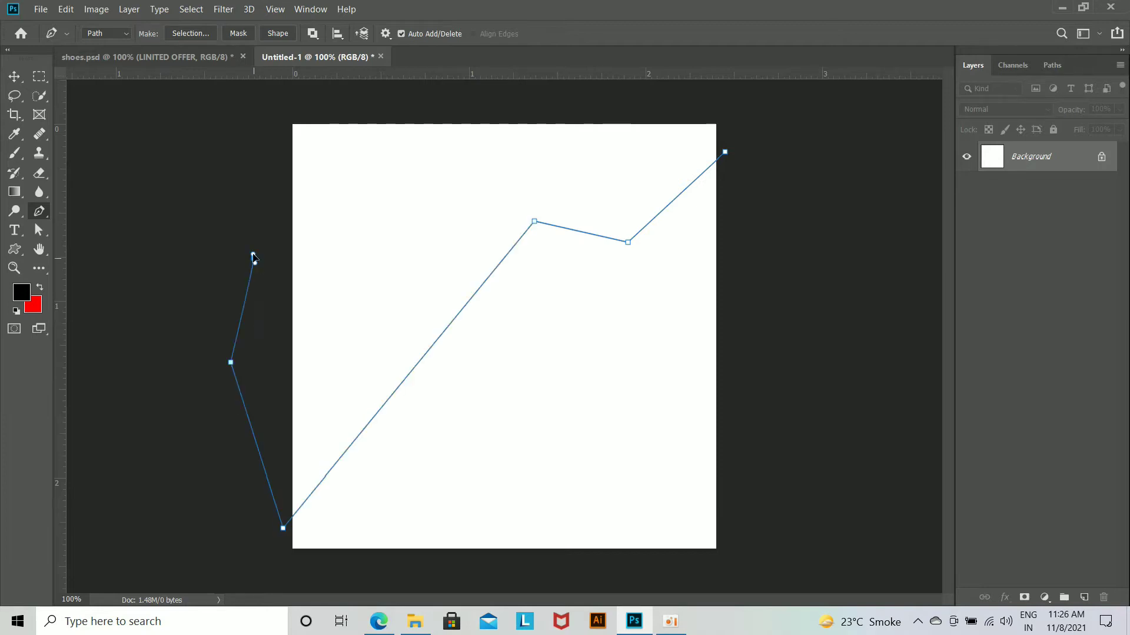
click(497, 104)
click(571, 107)
click(625, 110)
click(692, 108)
click(734, 113)
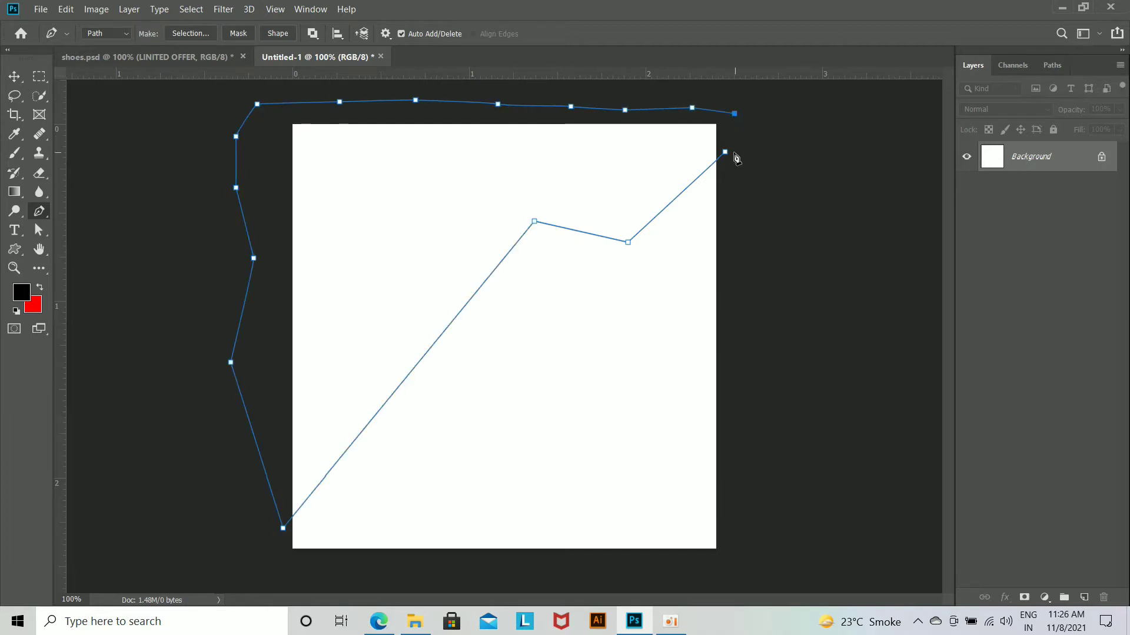
Step: Create a new layer, load the closed path as a selection, fill it with olive green and deselect
click(1084, 598)
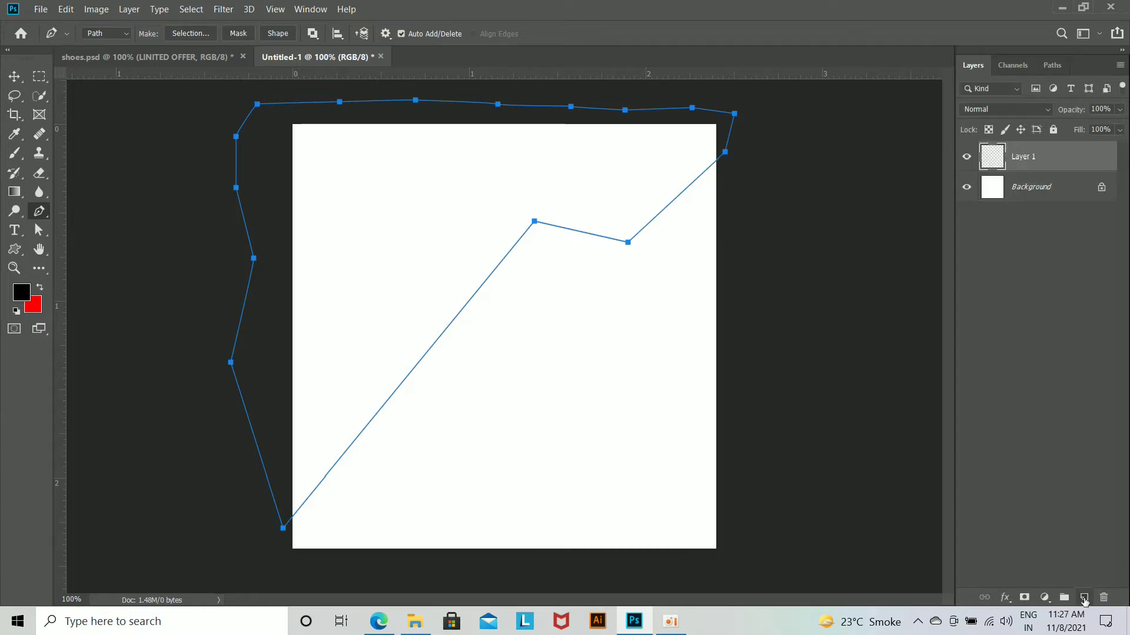
key(ctrl+Return)
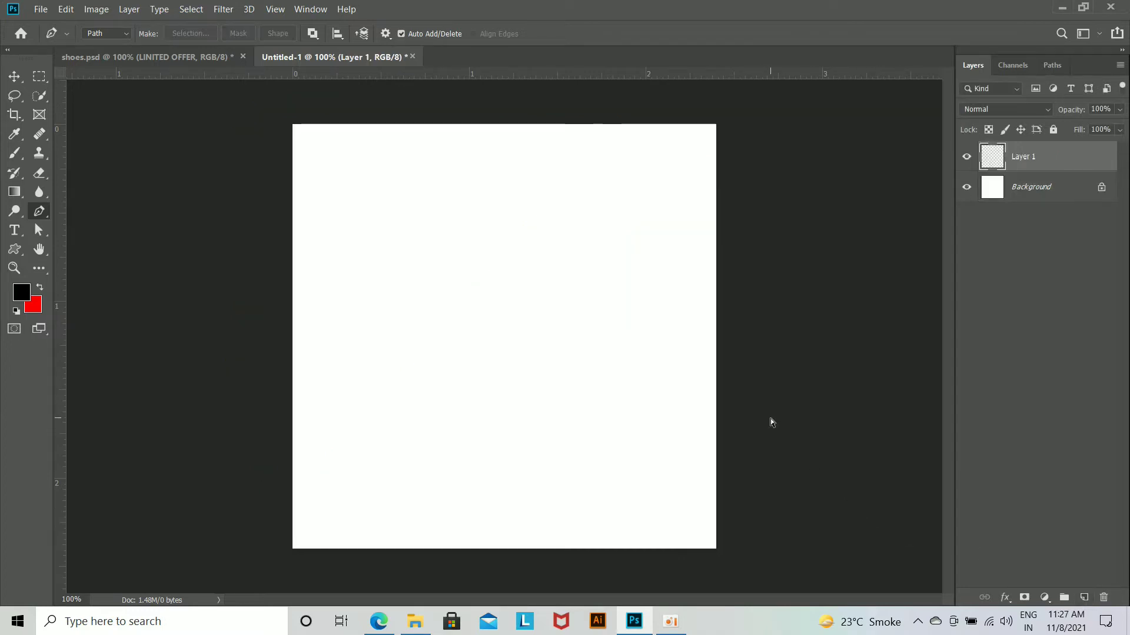
click(21, 291)
click(903, 237)
click(1051, 161)
key(alt+BackSpace)
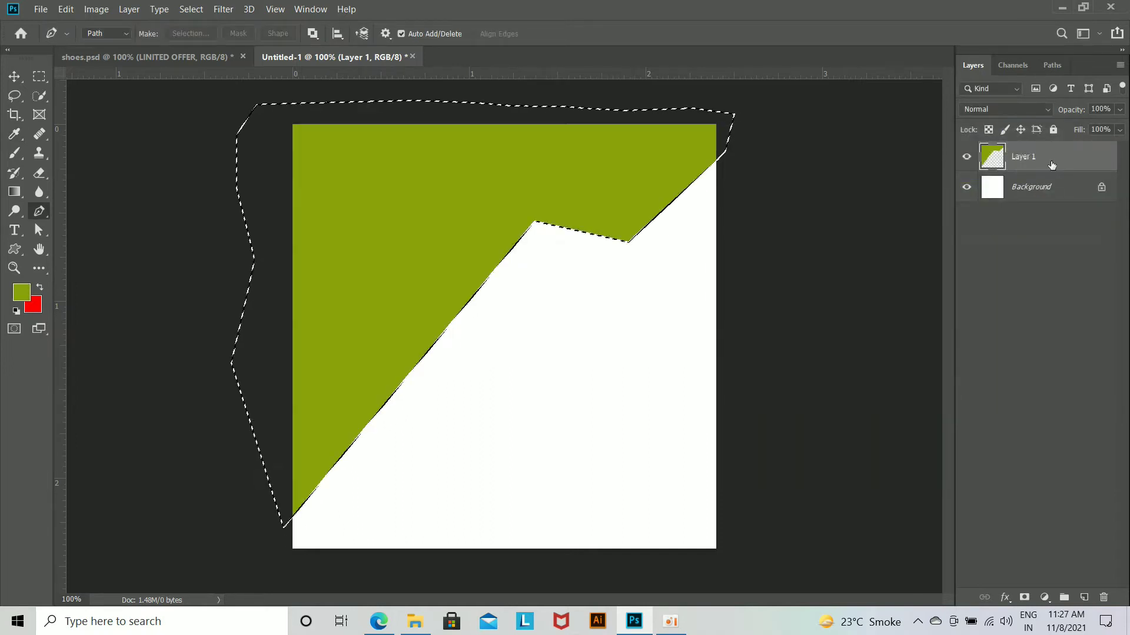
key(ctrl+d)
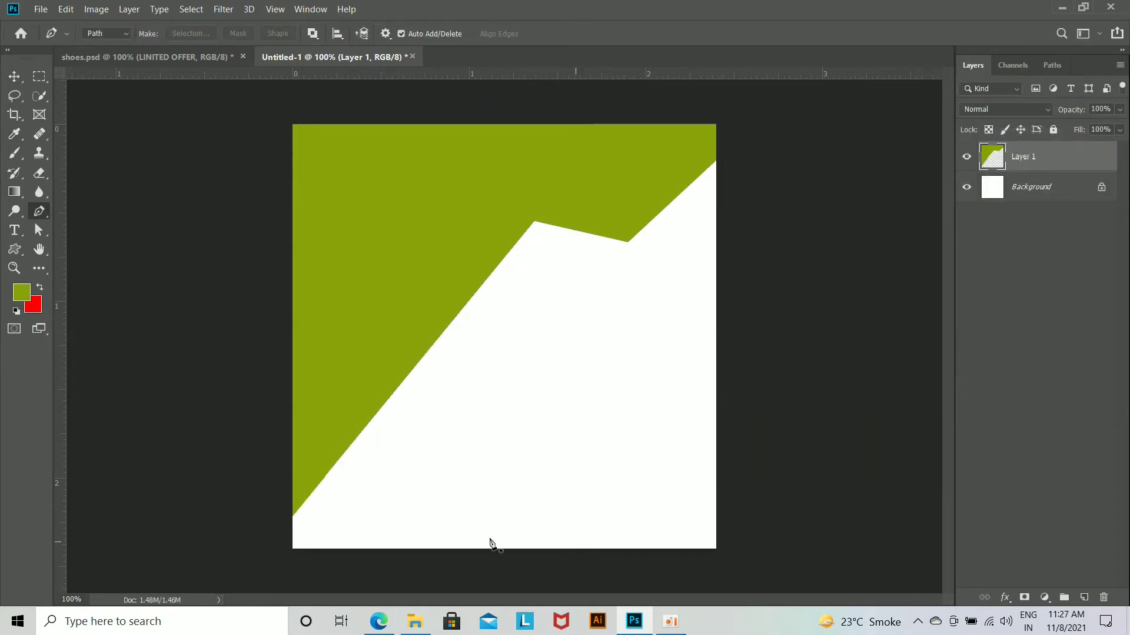
Step: Place the clipart-shoes-chappal-16 image in the poster, scaled to fit the white area at the lower right
click(415, 621)
click(658, 121)
drag(608, 619, 568, 472)
drag(693, 531, 627, 466)
drag(582, 411, 638, 457)
key(p)
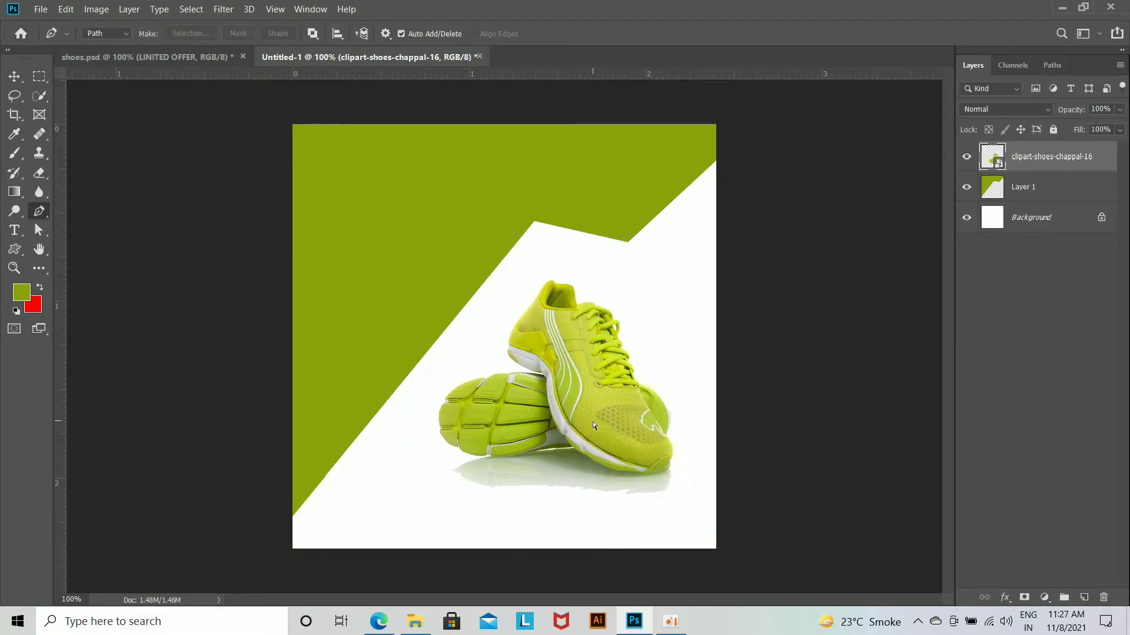
key(v)
drag(584, 427, 584, 424)
Step: Rasterize the shoes layer and erase the jagged left tip of the shoes' reflection with the Eraser
key(ctrl+plus)
key(ctrl+plus)
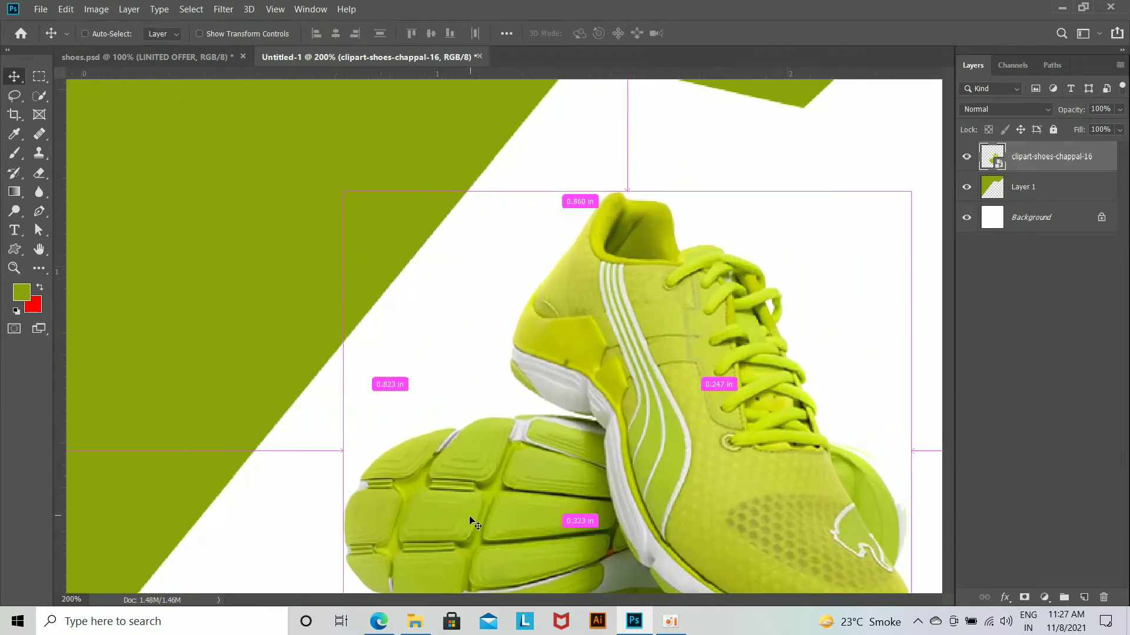
drag(478, 271, 480, 9)
right_click(39, 172)
click(101, 167)
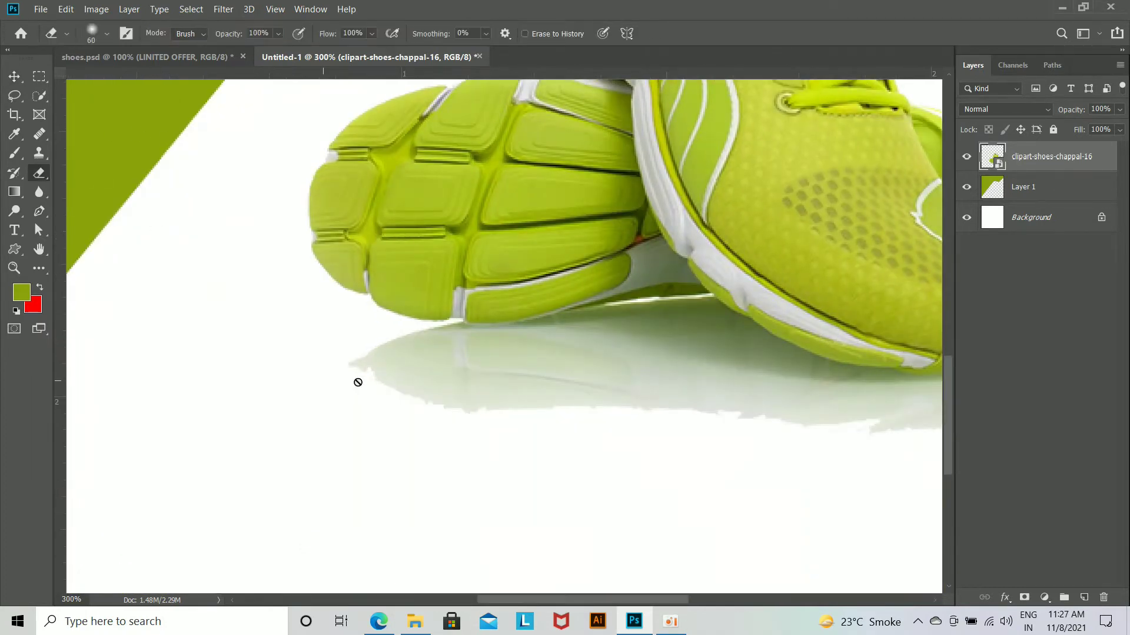
click(397, 371)
click(575, 253)
drag(346, 386, 335, 369)
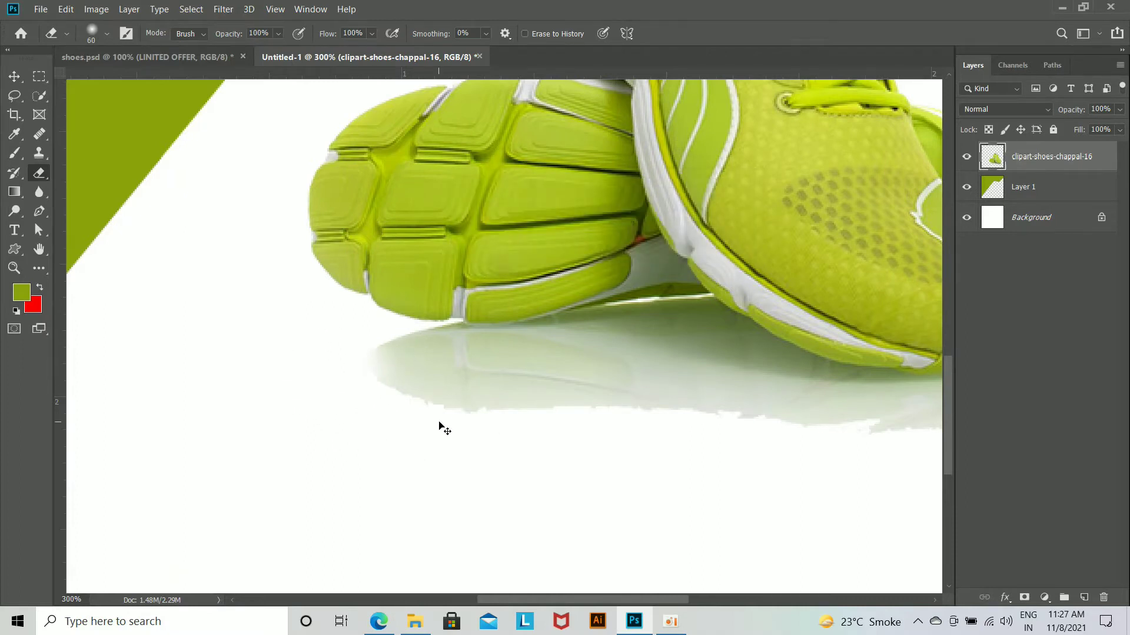
key(ctrl+minus)
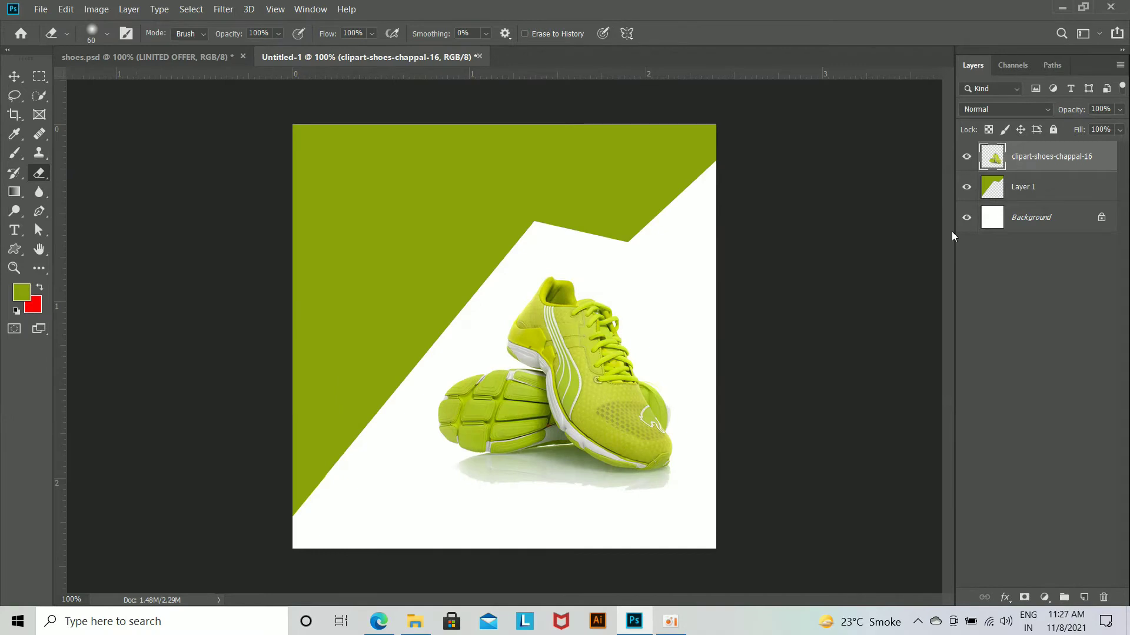
Step: Reduce the eraser size to 15 and shift the shoes slightly down on the canvas
key(ctrl+plus)
key(ctrl+plus)
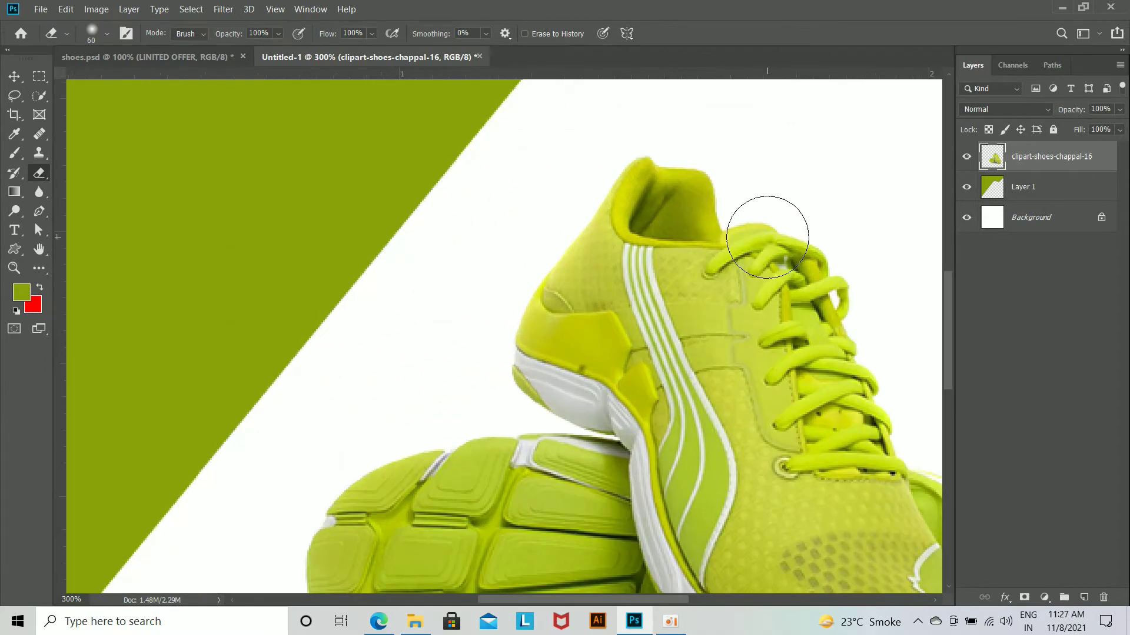
drag(580, 392, 703, 138)
scroll(683, 258, down, 3)
key(ctrl+plus)
key(bracketleft)
key(bracketleft)
key(bracketleft)
key(bracketleft)
key(bracketleft)
key(bracketleft)
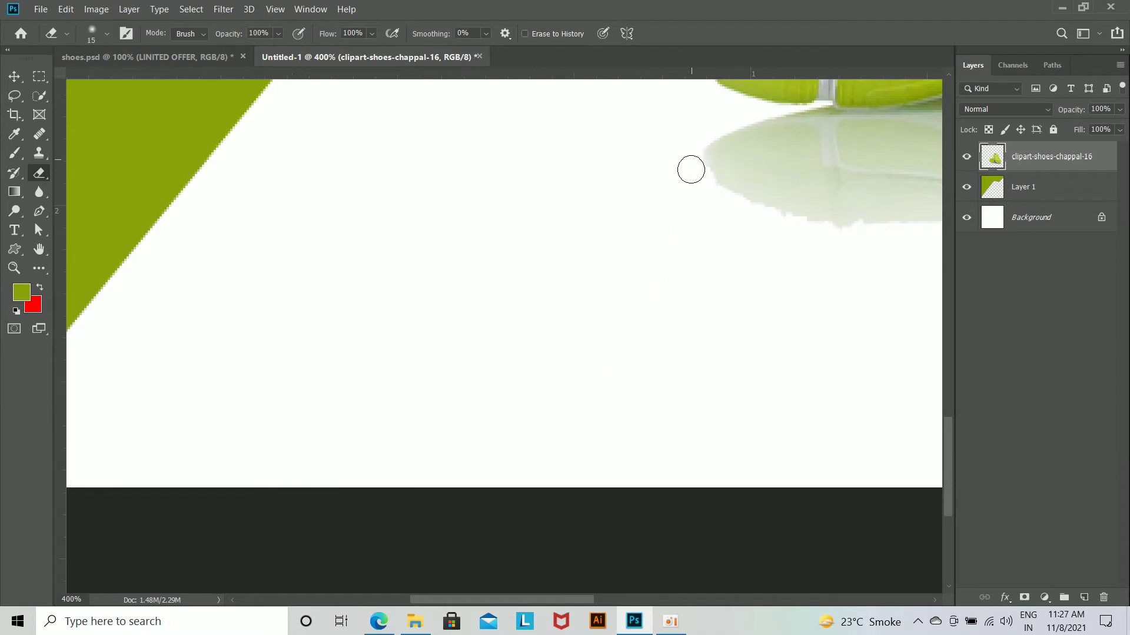
key(ctrl+1)
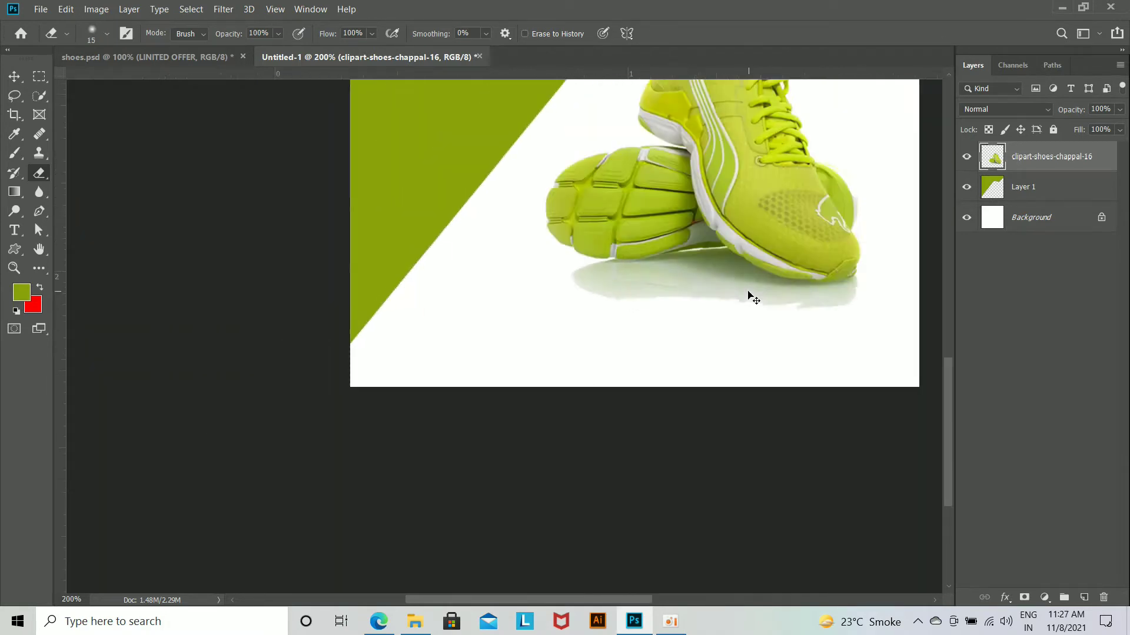
drag(612, 418, 614, 422)
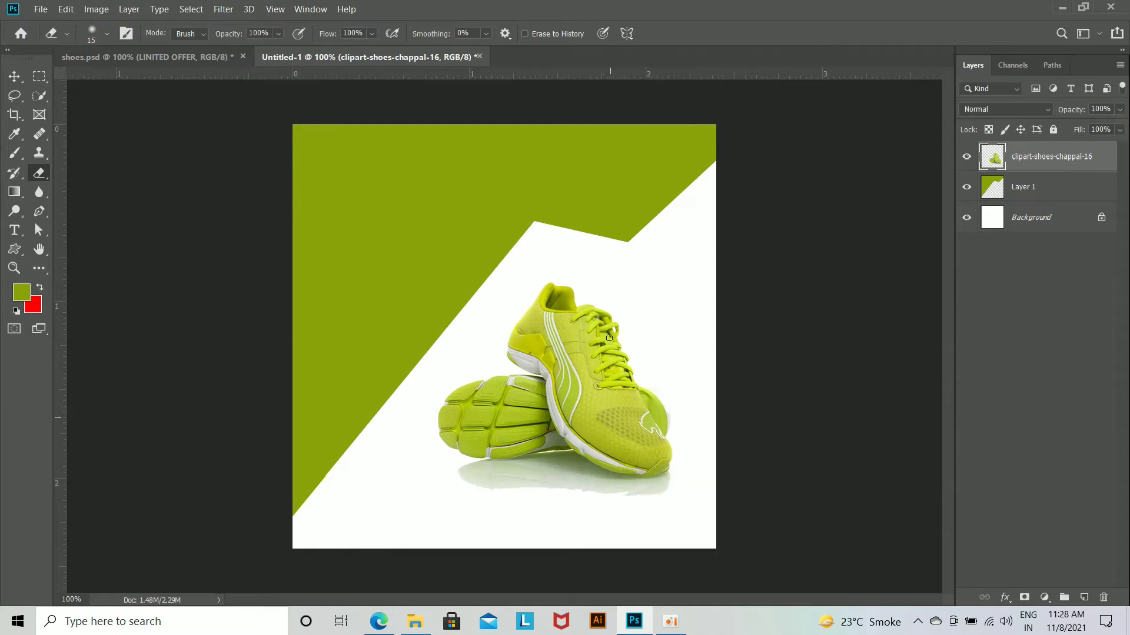
Step: Copy all the text layers from shoes.psd into the Untitled-1 document
click(118, 57)
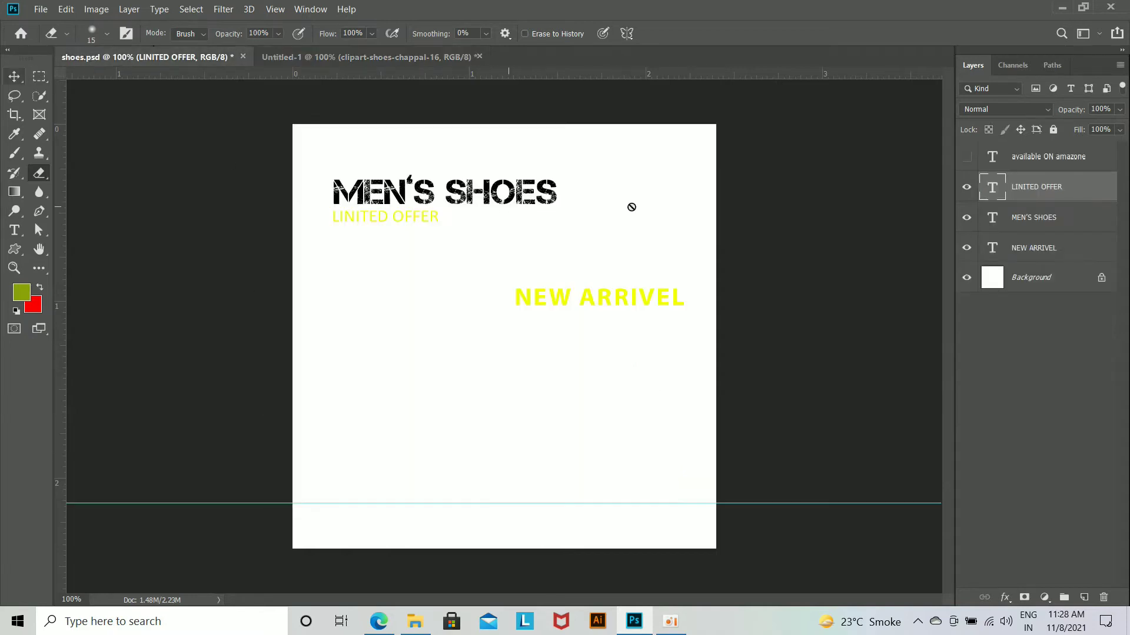
key(ctrl+alt+a)
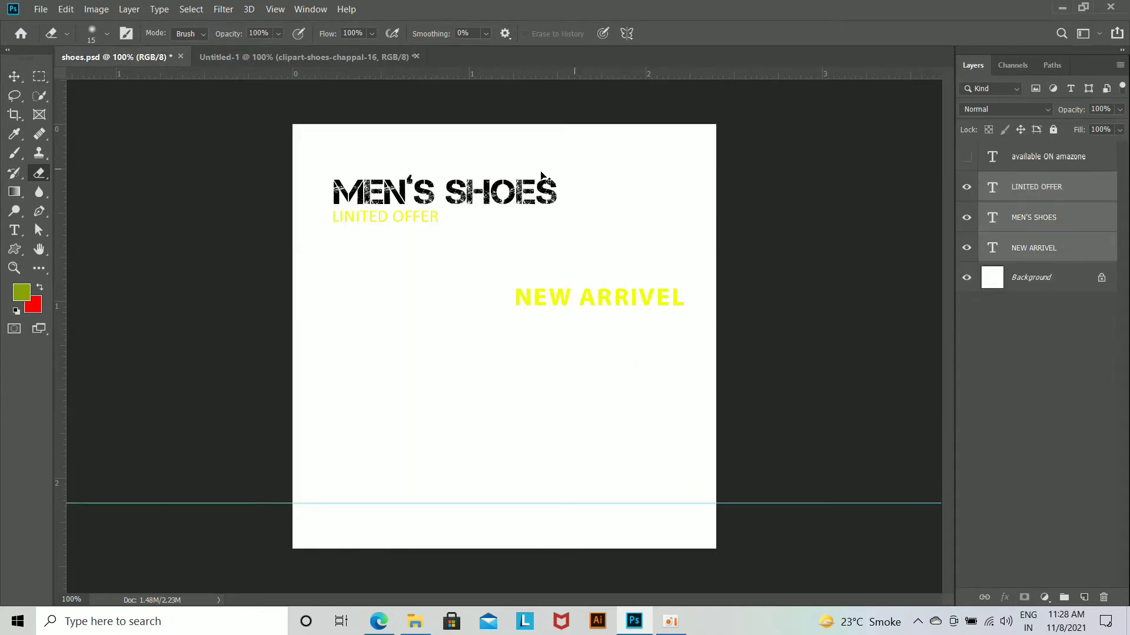
drag(524, 188, 447, 209)
key(v)
drag(545, 161, 462, 206)
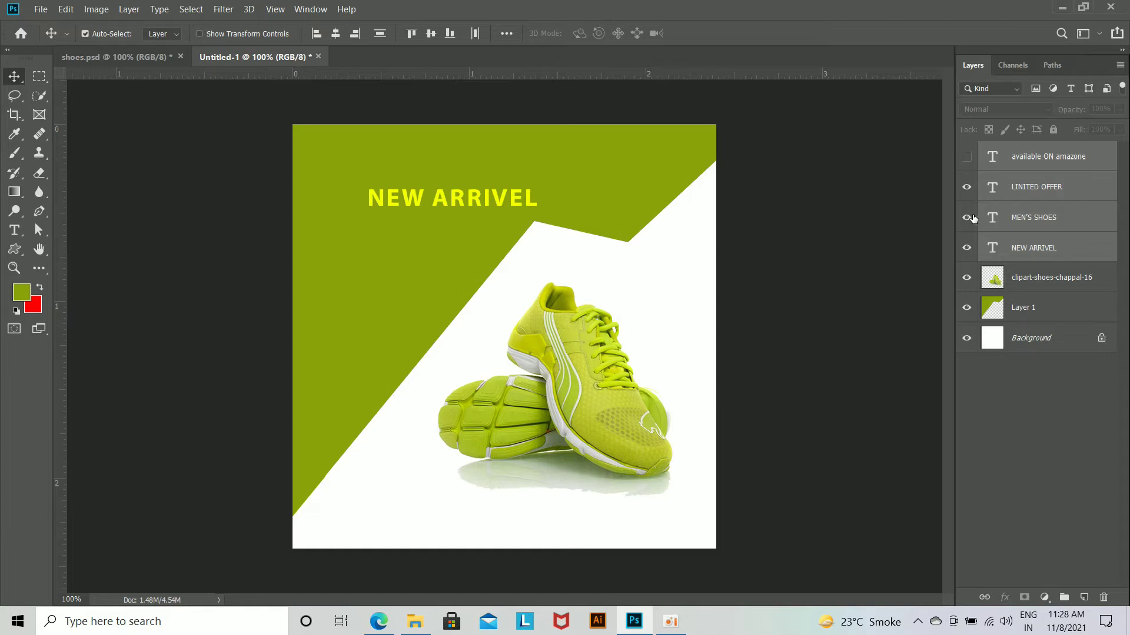
Step: Arrange the texts in the green area's upper left, with NEW ARRIVEL directly above MEN'S SHOES and LINITED OFFER below
click(1025, 164)
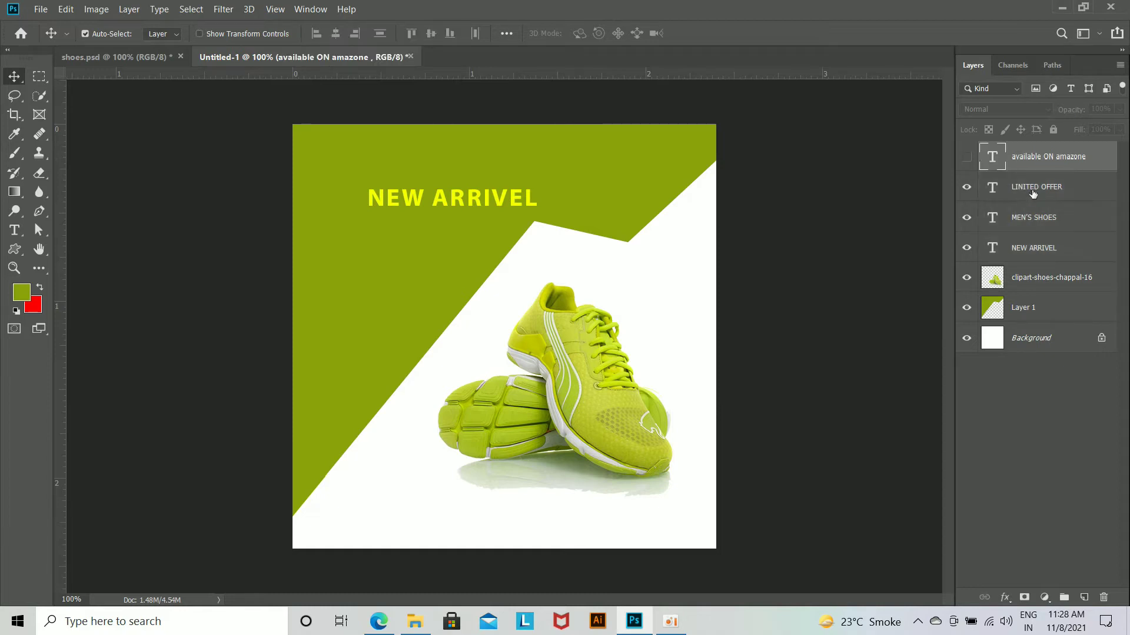
click(1036, 187)
ctrl+click(1053, 250)
ctrl+click(1024, 218)
drag(511, 160, 588, 290)
drag(461, 234, 528, 198)
click(1004, 250)
drag(643, 289, 460, 158)
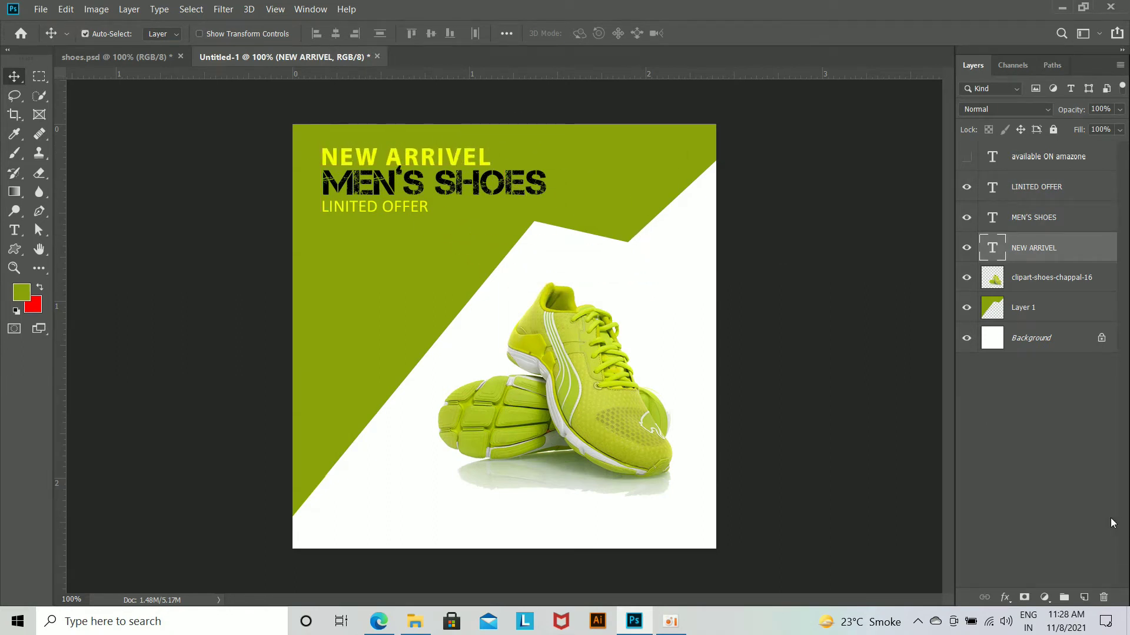
Step: Set the colour of the MEN'S SHOES text to white (ffffff)
click(505, 192)
click(14, 230)
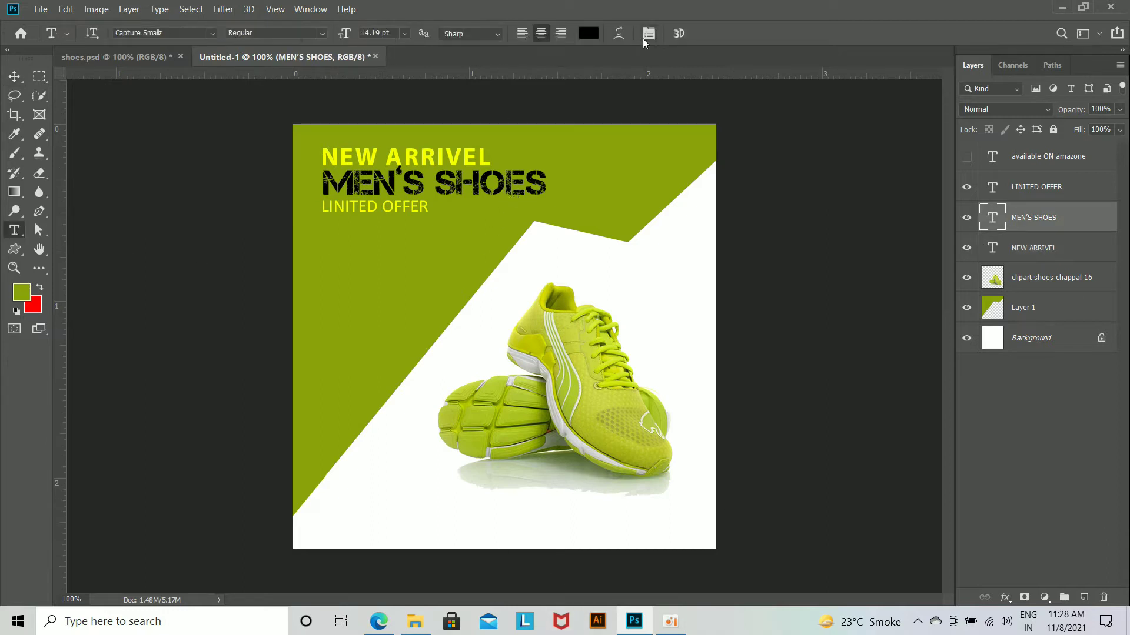
click(584, 33)
text(ffffff)
click(1060, 161)
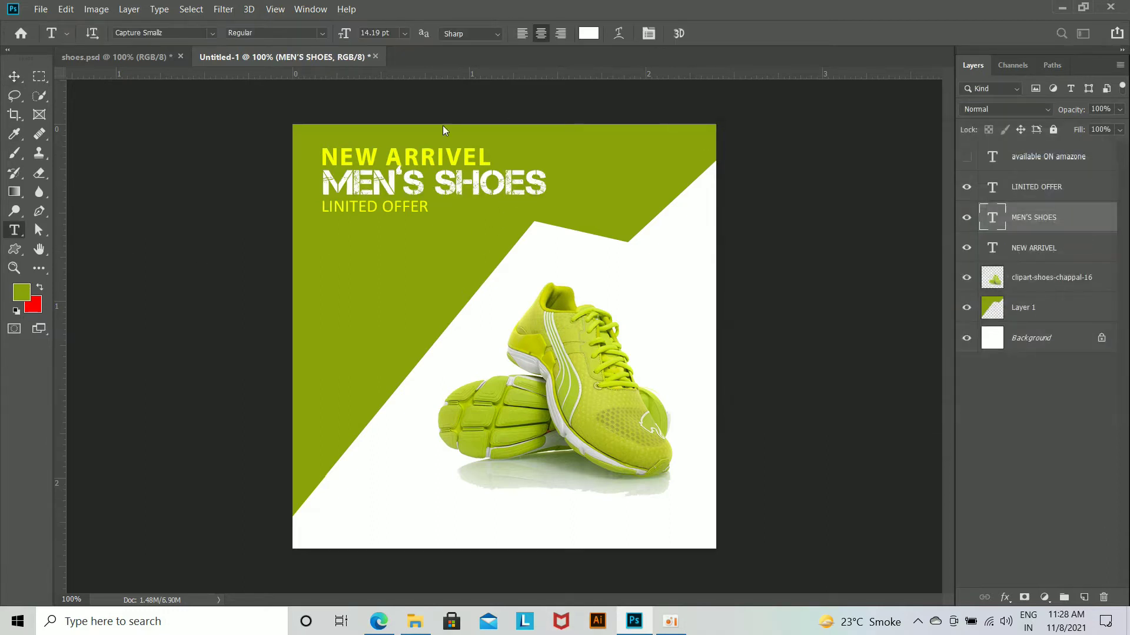
Step: Scale the NEW ARRIVEL, MEN'S SHOES and LINITED OFFER layers together to about 107% and nudge them to the right
click(16, 78)
click(1062, 259)
shift+click(1052, 197)
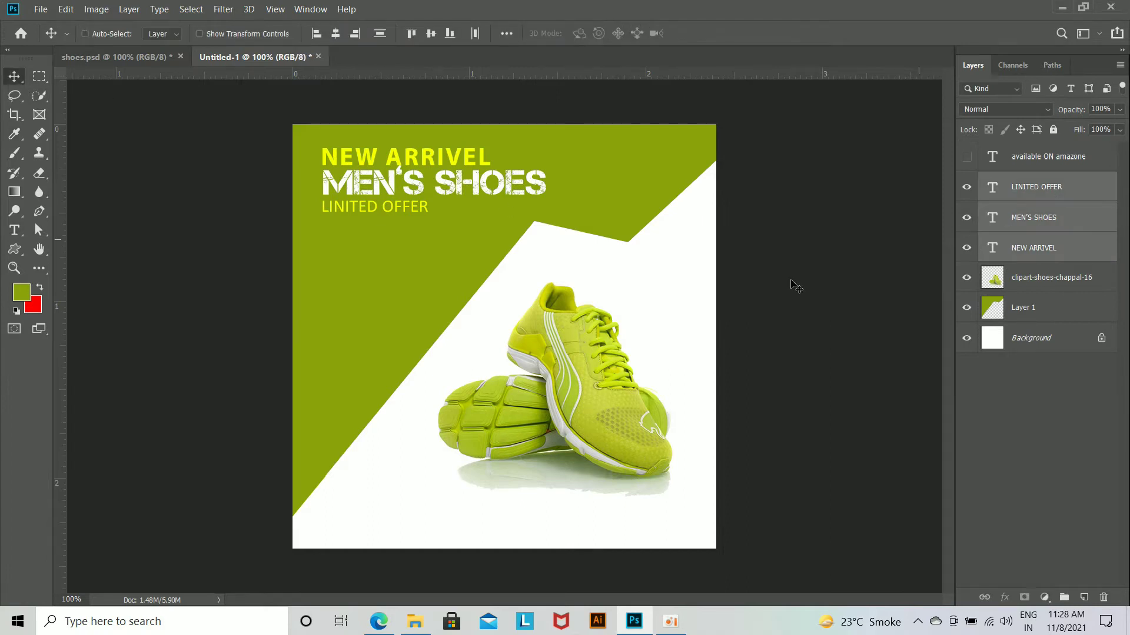
key(ctrl+t)
drag(543, 222, 554, 216)
key(Return)
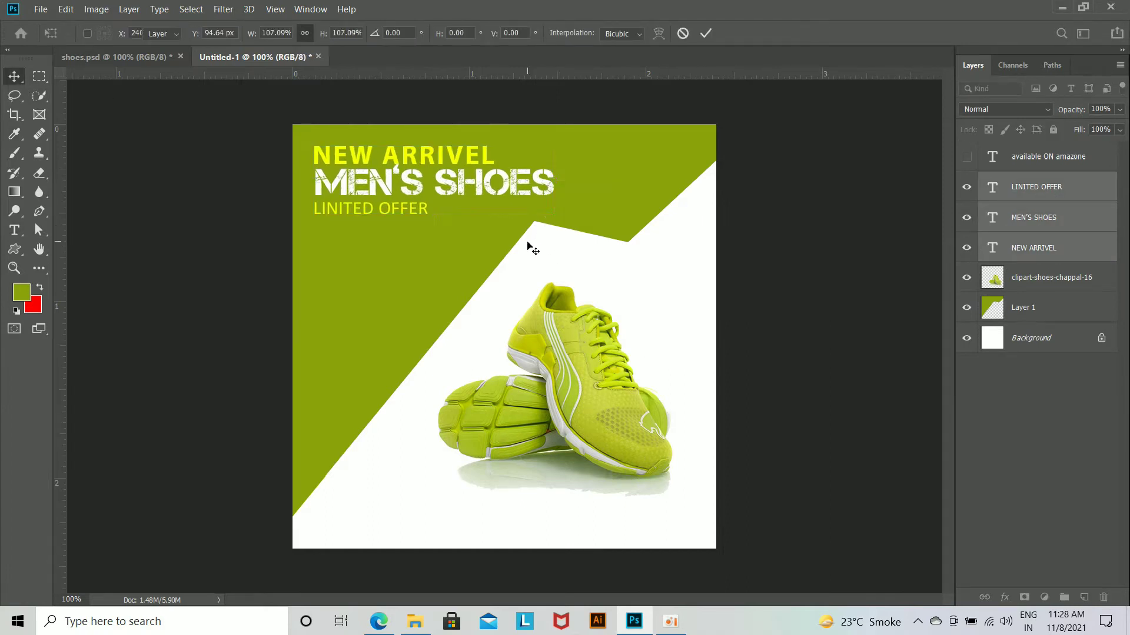
key(shift+Right)
key(shift+Right)
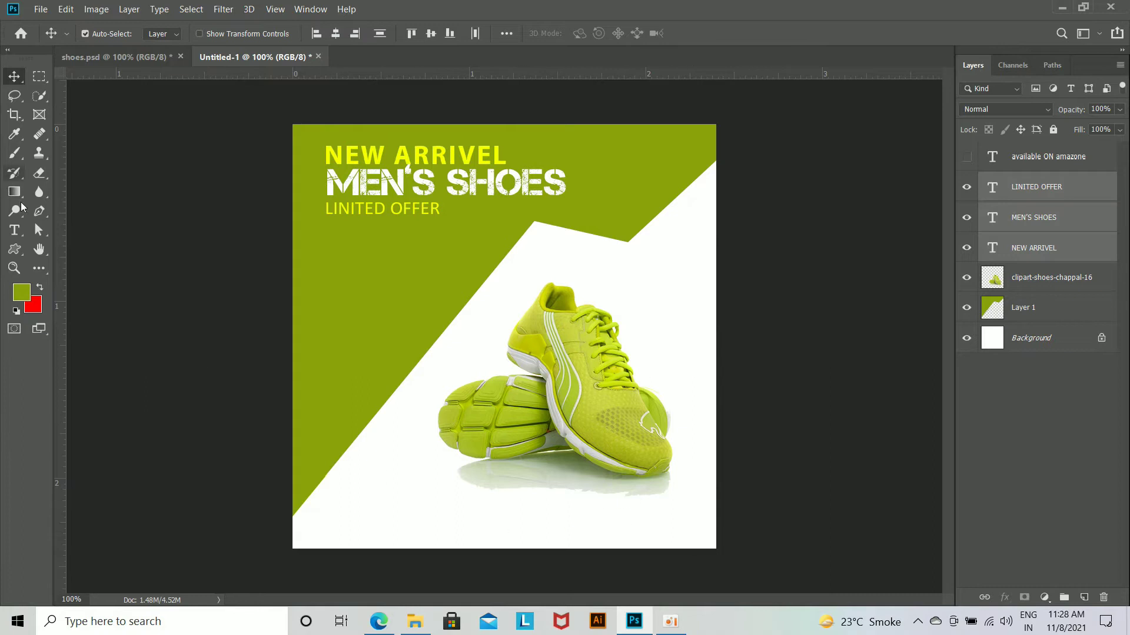
Step: Draw a circle about 144 px wide left of the shoes with the Ellipse tool and fill it with yellow
click(15, 249)
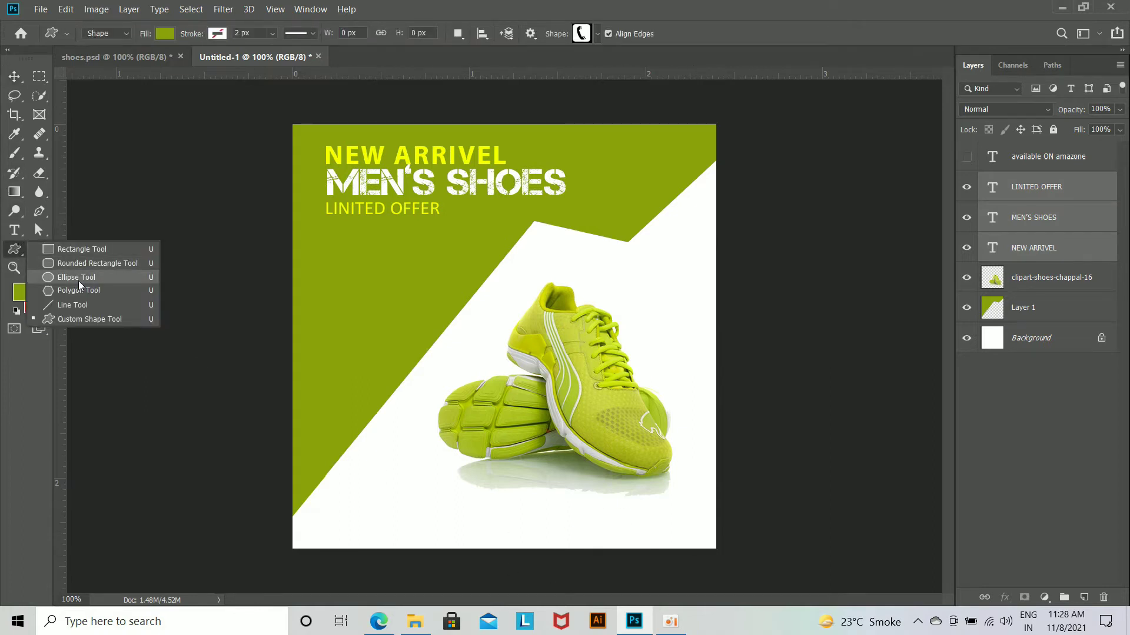
click(89, 282)
drag(366, 393, 450, 479)
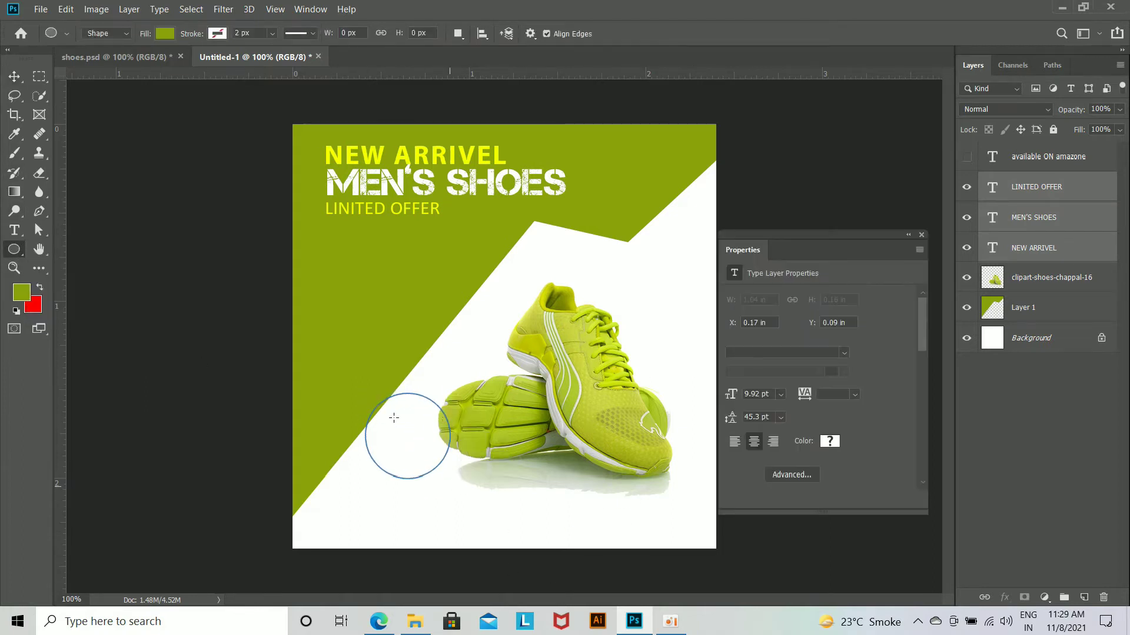
key(v)
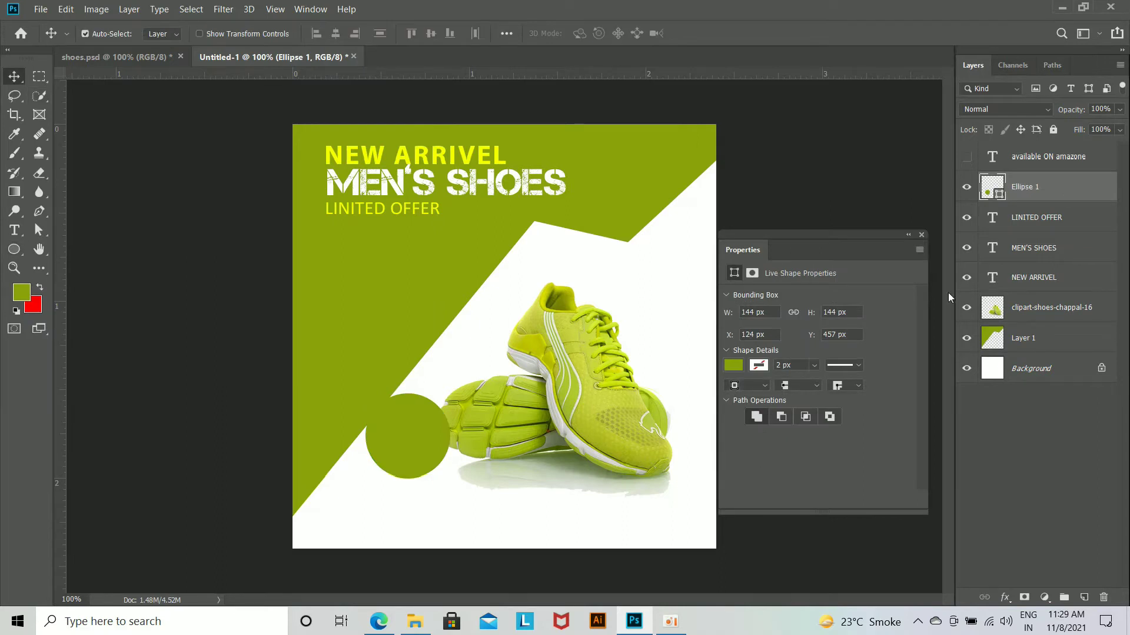
click(733, 365)
click(750, 459)
Step: Move the yellow circle up and left onto the green area's slanted edge, and shift the shoes slightly up
click(921, 234)
click(921, 234)
drag(426, 436, 403, 400)
drag(591, 401, 591, 391)
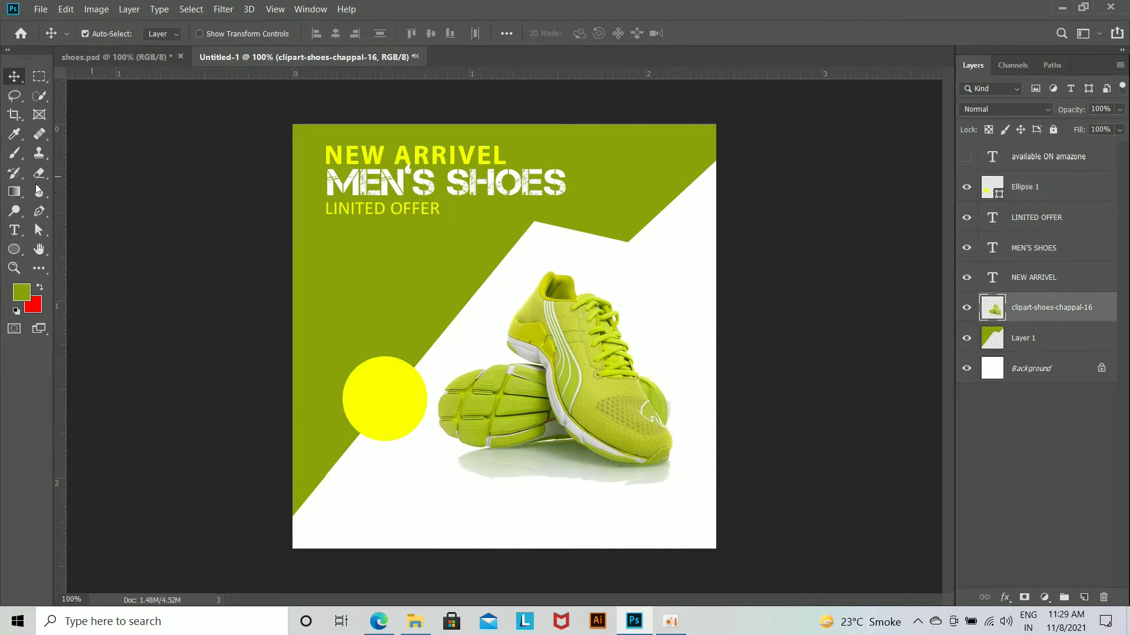
Step: Add a text layer with a row of dots below LINITED OFFER and colour it white (ffffff)
click(14, 230)
click(404, 257)
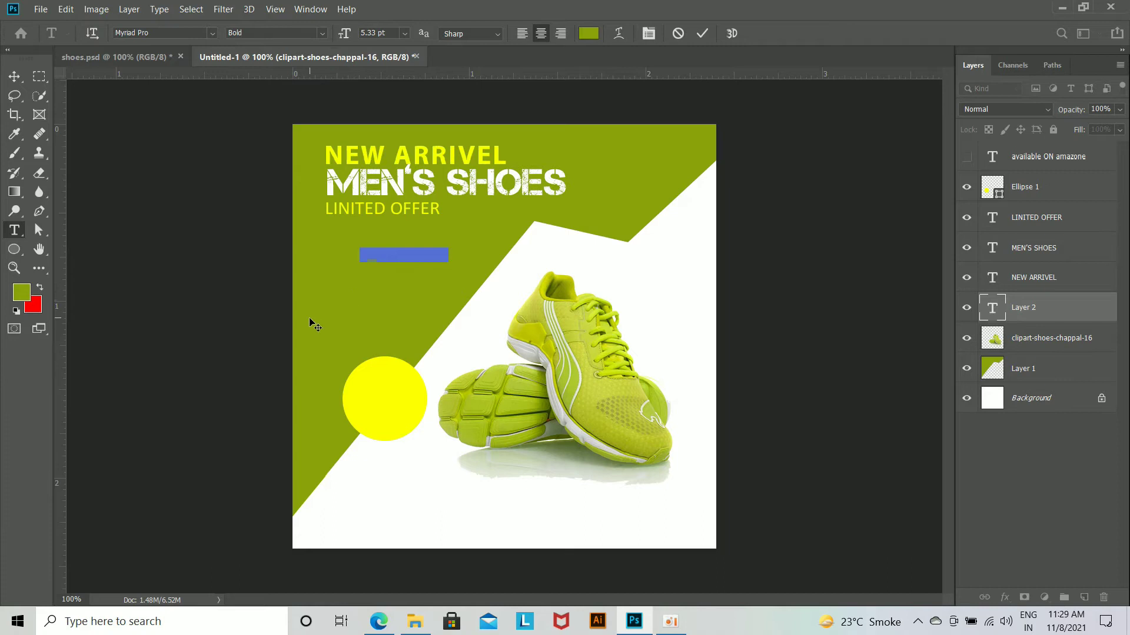
key(BackSpace)
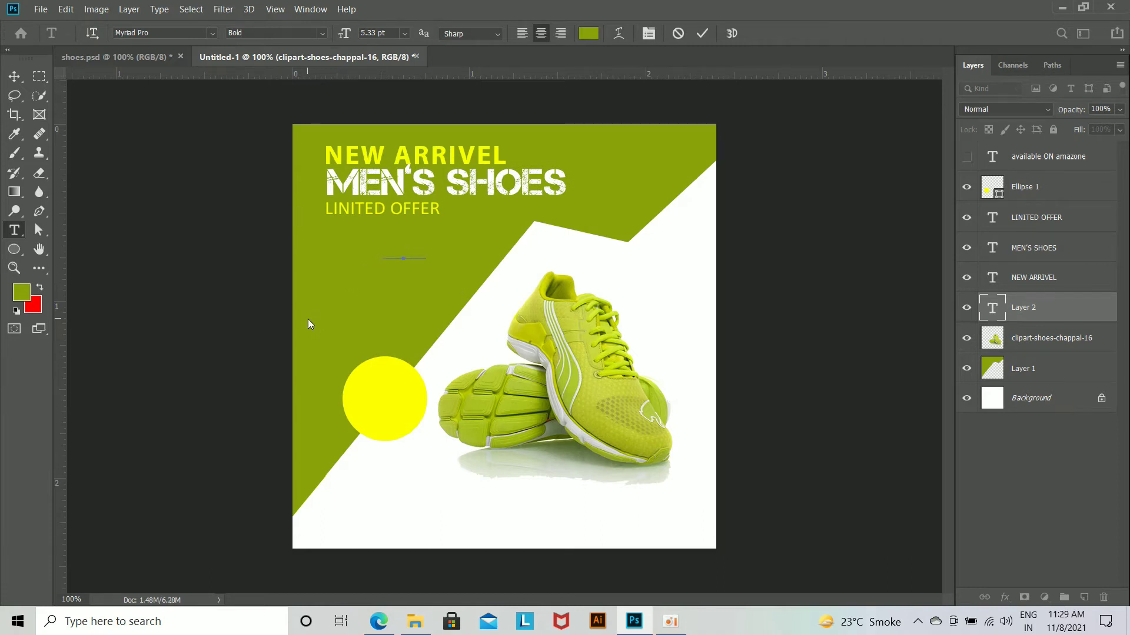
click(307, 319)
click(589, 34)
text(ffffff)
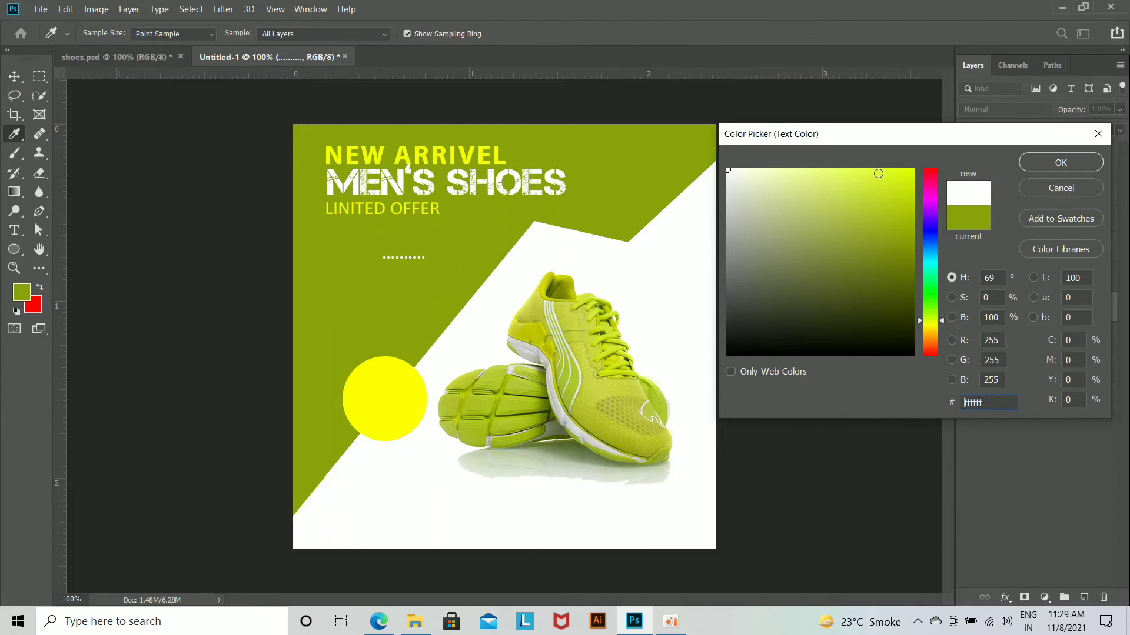
click(1063, 169)
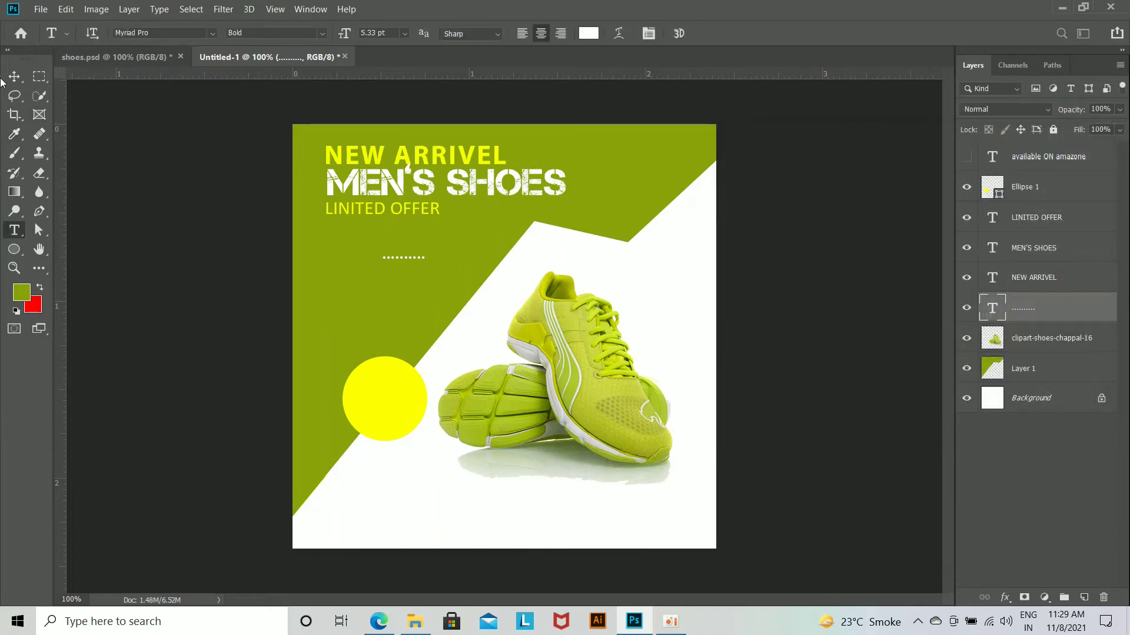
Step: Rotate the row of white dots 90° and move it to the left of NEW ARRIVEL, near the poster's upper-left corner
key(v)
key(ctrl+plus)
drag(429, 253, 456, 556)
key(ctrl+t)
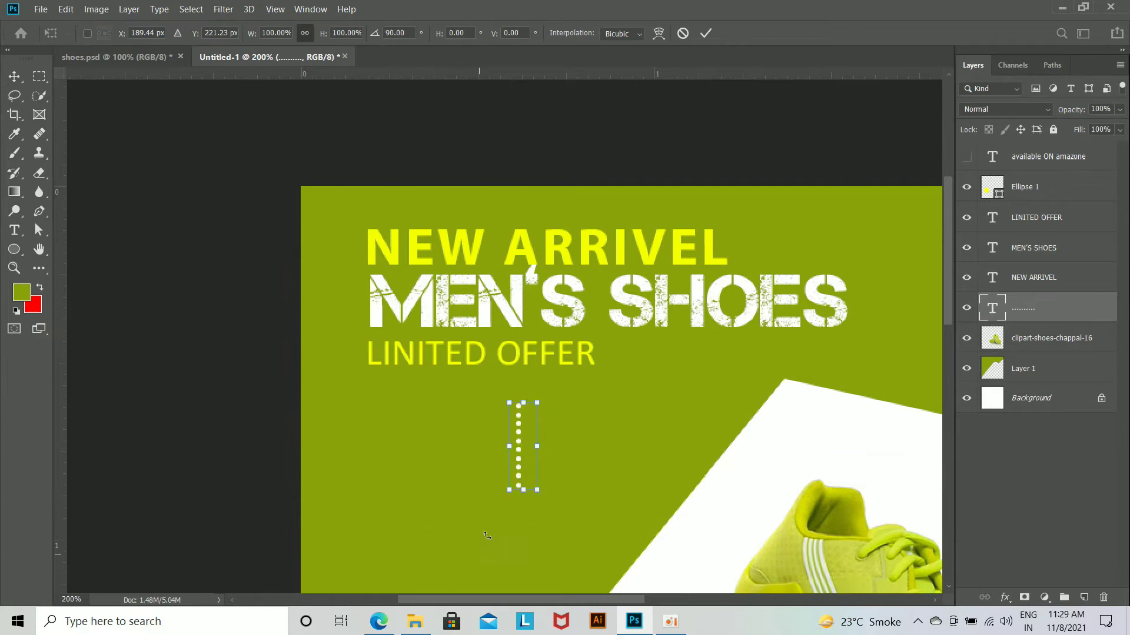
drag(520, 466, 327, 273)
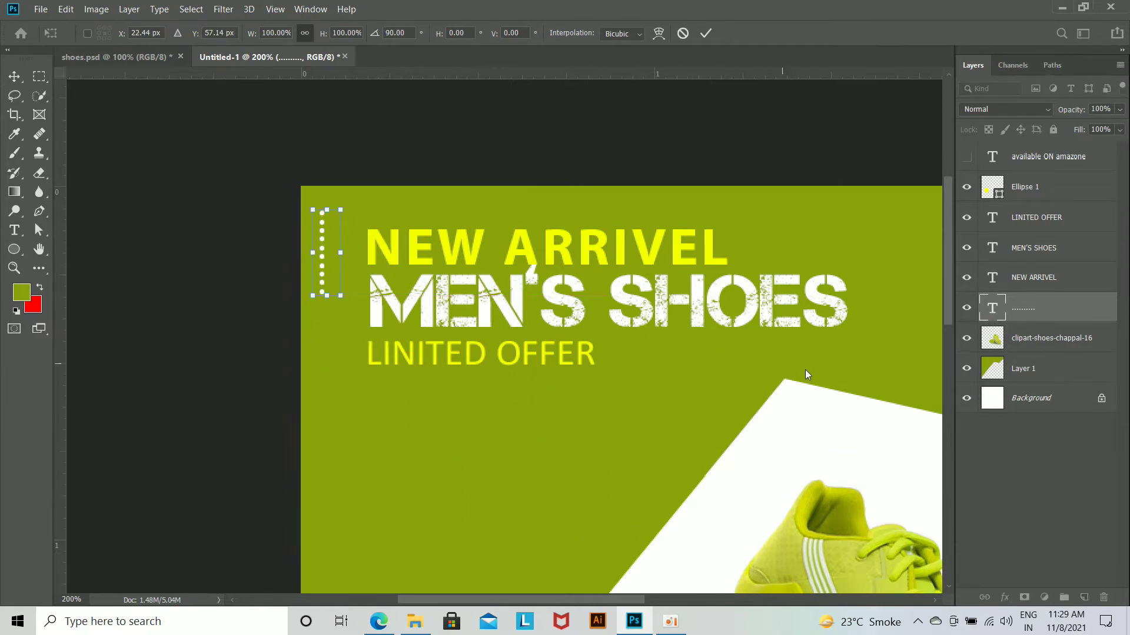
key(Return)
Step: Move the NEW ARRIVEL, MEN'S SHOES and LINITED OFFER layers together 30 px to the right
click(1053, 282)
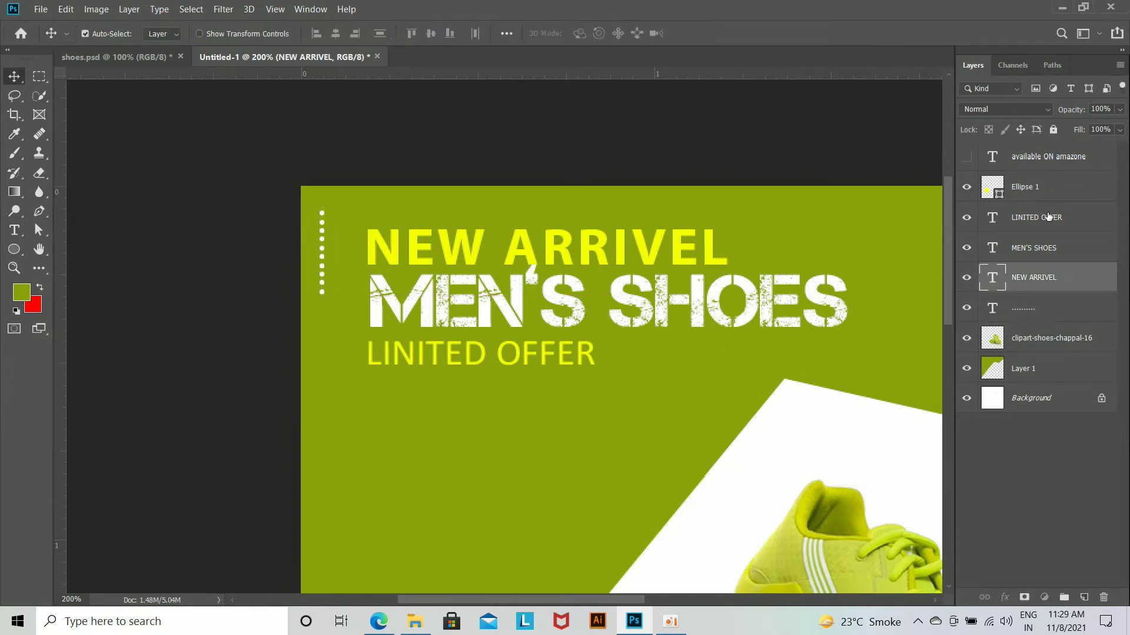
shift+click(1024, 217)
key(shift+Right)
key(shift+Right)
key(shift+Right)
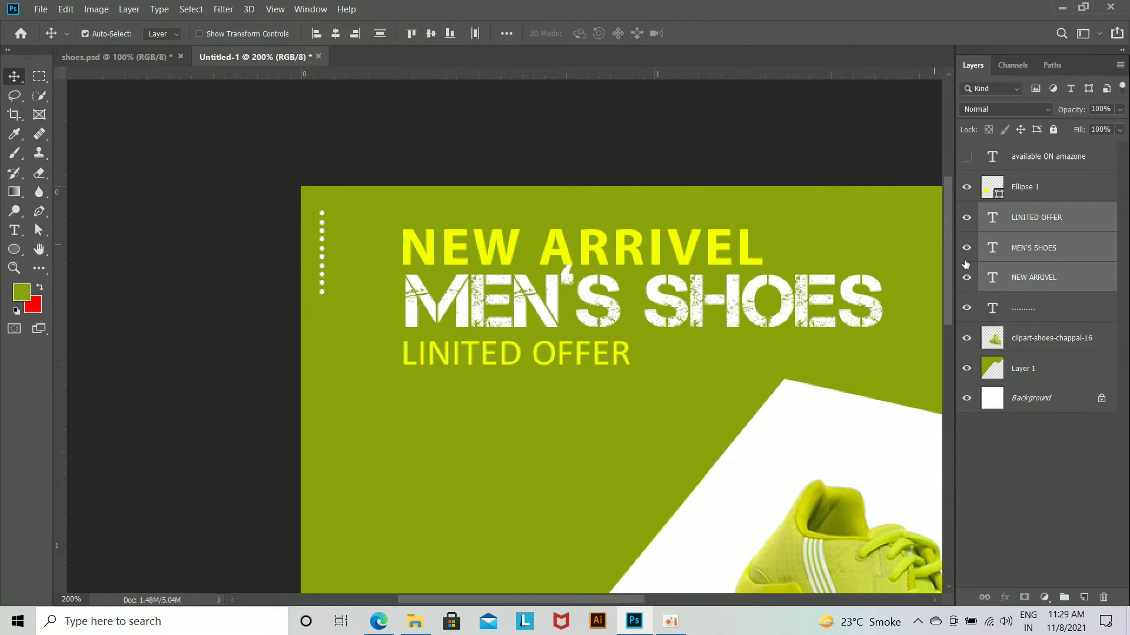
Step: Duplicate the dotted column, offset the copy slightly right and down, and merge both columns into one layer
click(1010, 310)
key(ctrl+j)
key(shift+Down)
key(shift+Down)
key(shift+Down)
key(shift+Left)
key(shift+Up)
key(shift+Up)
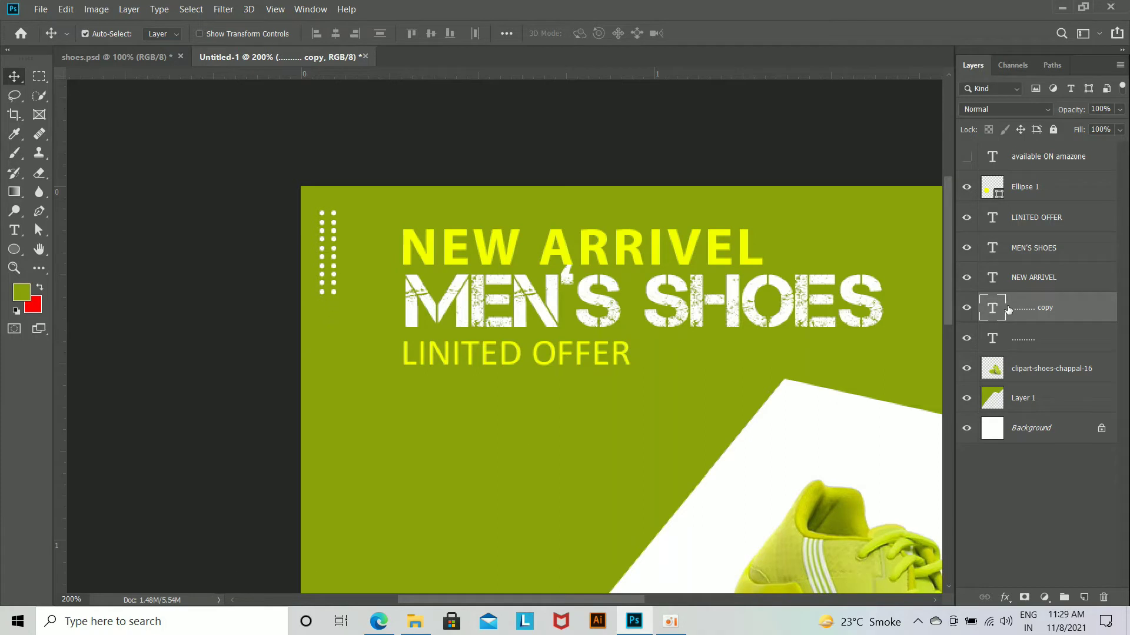
ctrl+click(1050, 339)
key(ctrl+e)
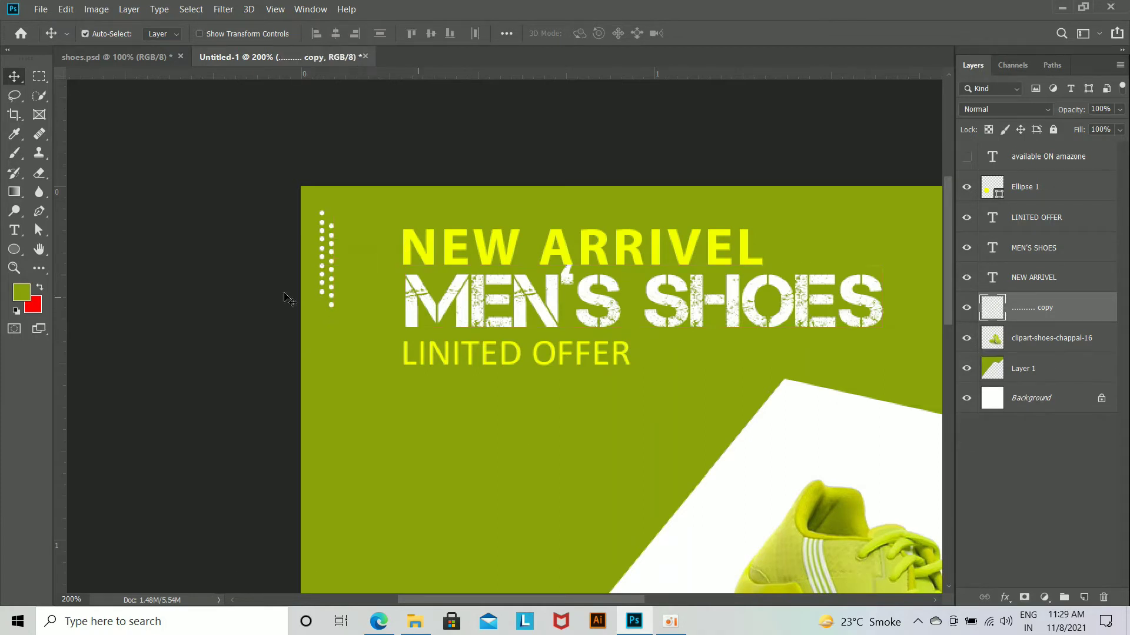
Step: Shrink the merged double column of dots to about 70% of its height
key(ctrl+t)
drag(330, 209, 328, 234)
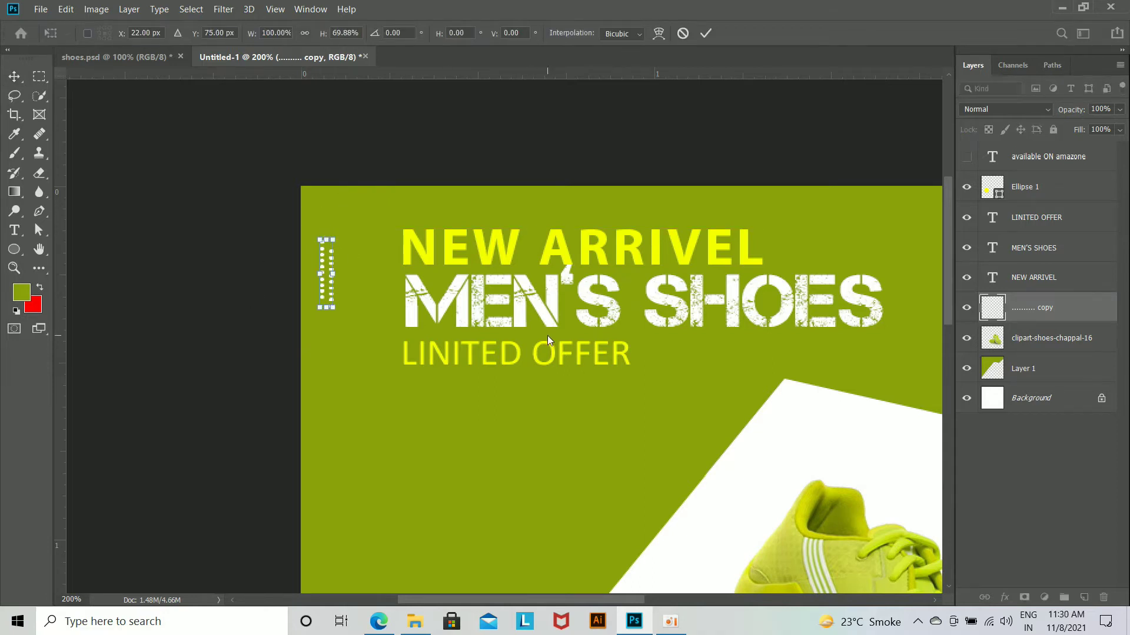
key(Return)
key(ctrl+minus)
key(ctrl+minus)
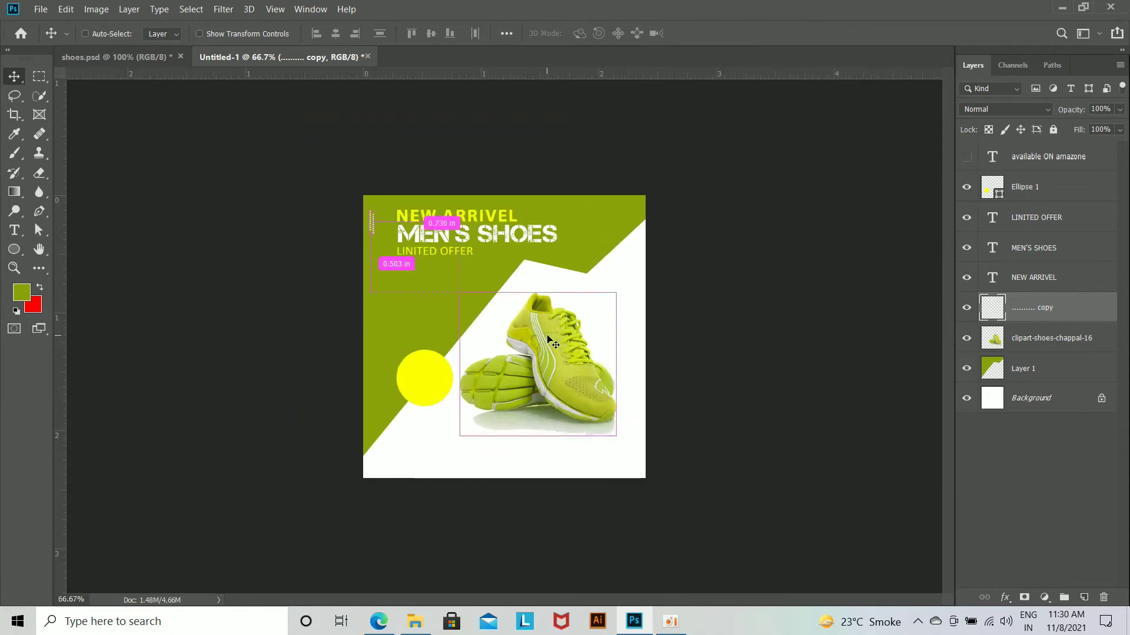
Step: Duplicate the double dotted column and move the copy straight down to the green area's lower-left end
key(ctrl+plus)
key(ctrl+j)
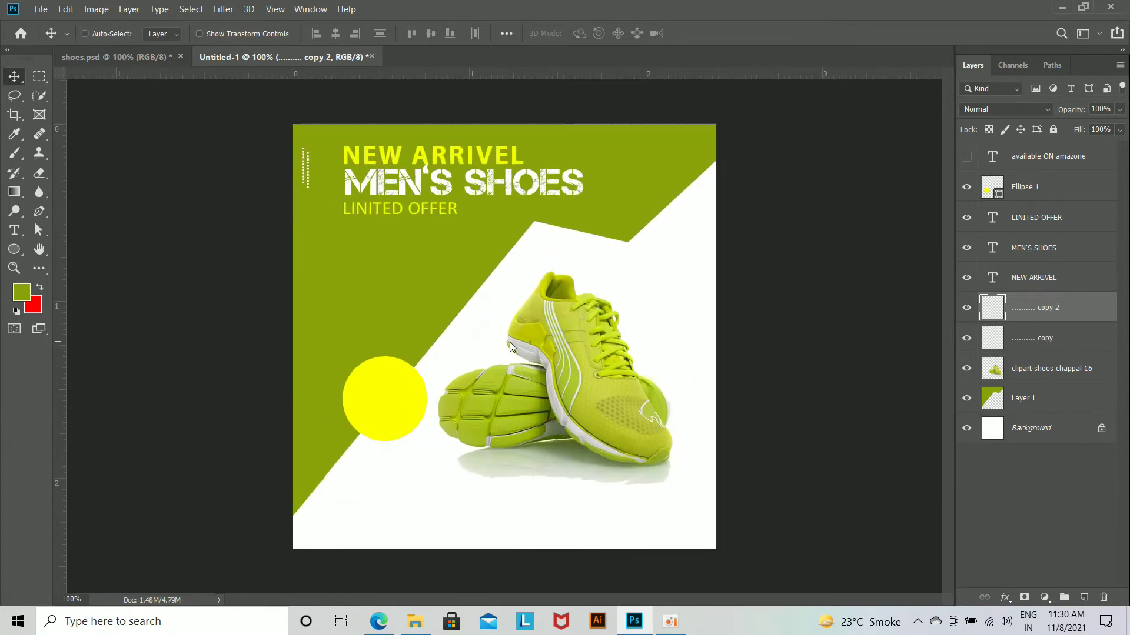
key(shift+Down)
key(shift+Down)
key(shift+Down)
key(shift+Down)
key(shift+Down)
key(shift+Down)
key(shift+Down)
key(shift+Down)
key(shift+Down)
key(shift+Down)
key(shift+Down)
key(shift+Down)
key(shift+Down)
key(shift+Down)
key(shift+Down)
key(shift+Down)
key(shift+Down)
key(shift+Down)
key(shift+Down)
key(shift+Down)
key(shift+Down)
key(shift+Down)
key(shift+Down)
key(shift+Down)
key(shift+Down)
Step: Duplicate the dotted column again, place it near the poster's right edge on the white area and colour it red
key(ctrl+j)
drag(303, 477, 777, 297)
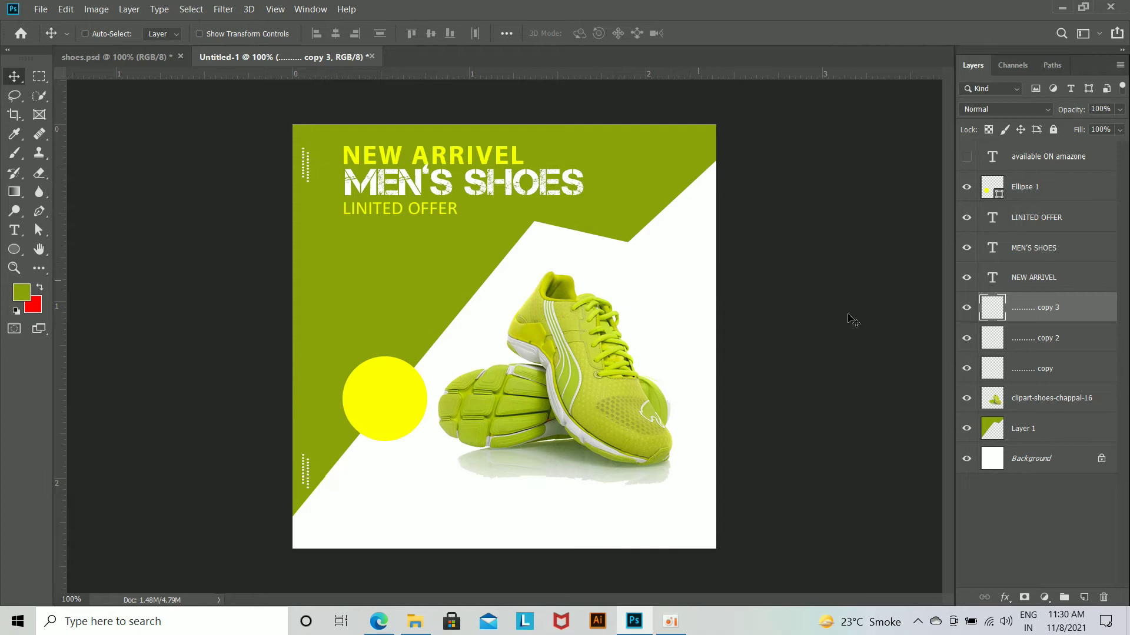
click(40, 288)
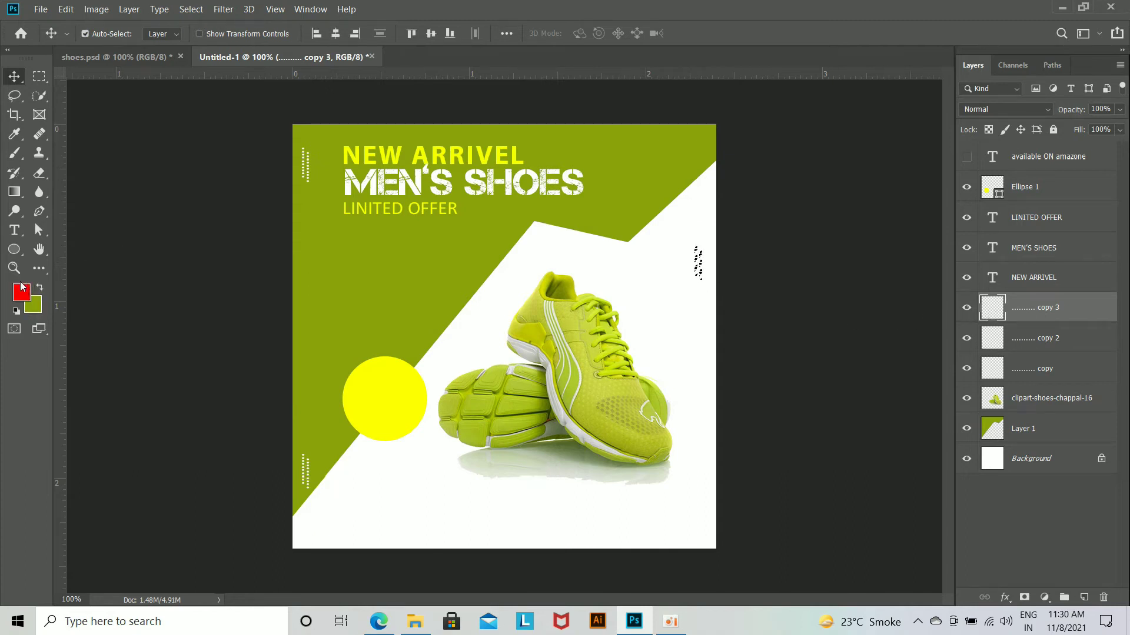
key(ctrl+d)
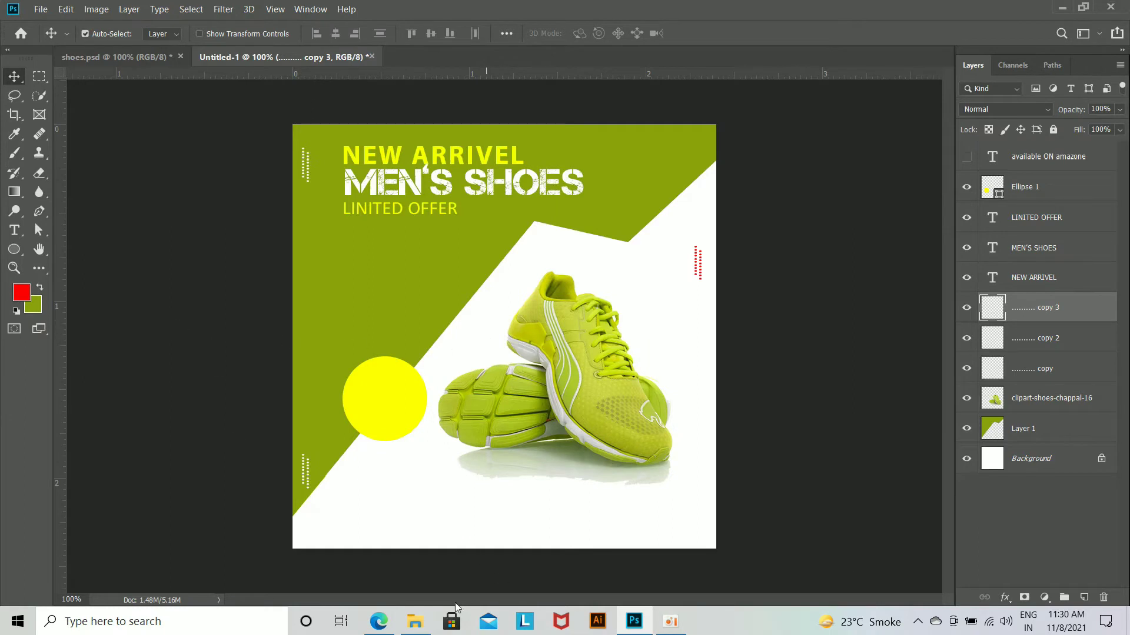
Step: Place the runner image R (8) over the upper-left green area and reduce its opacity to 20%
click(415, 621)
drag(739, 114, 470, 183)
drag(582, 345, 556, 310)
drag(457, 271, 460, 283)
key(Return)
drag(1079, 115, 1021, 131)
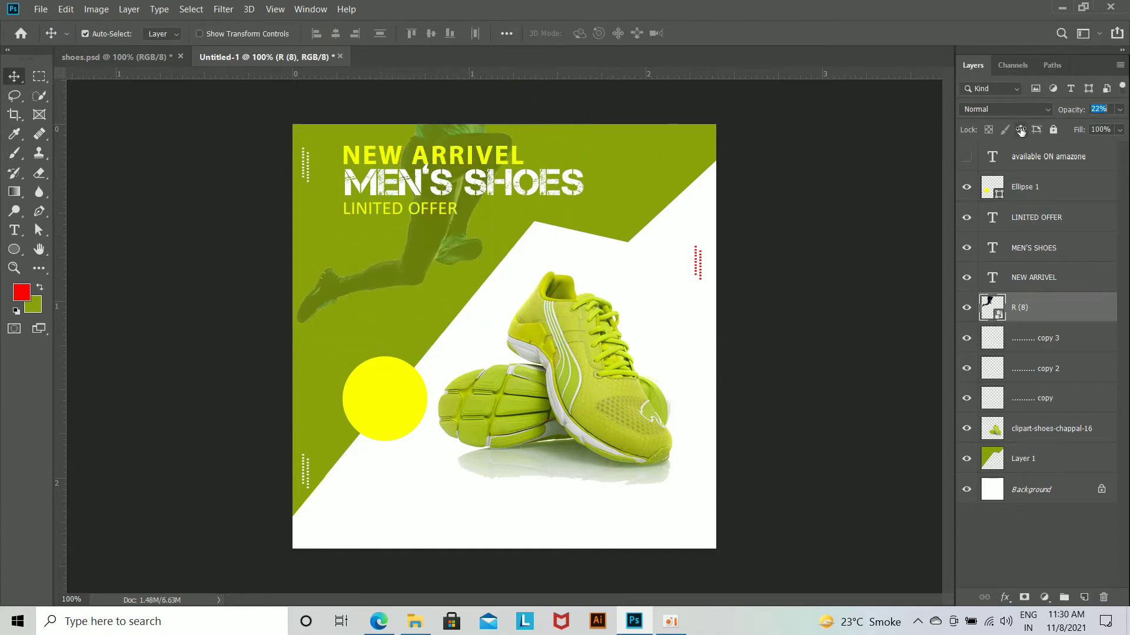
mouse_move(504, 247)
mouse_down()
mouse_move(500, 235)
mouse_move(497, 265)
mouse_up()
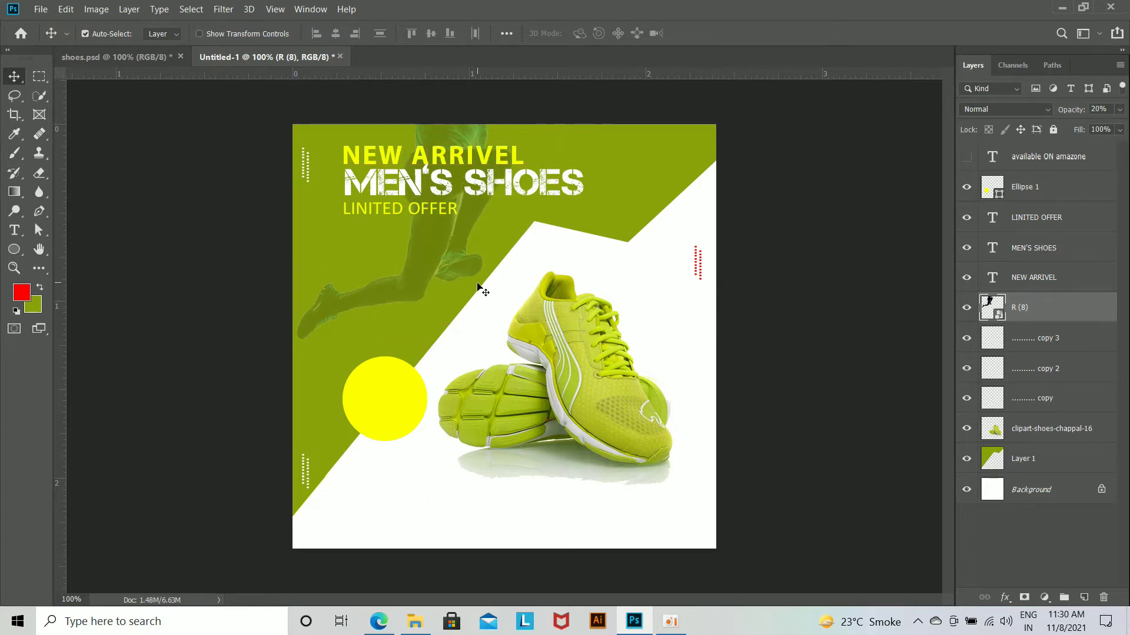
Step: Move the NEW ARRIVEL, MEN'S SHOES and LINITED OFFER layers together 30 px back to the left
click(1034, 277)
shift+click(1048, 219)
key(shift+Left)
key(shift+Left)
key(shift+Left)
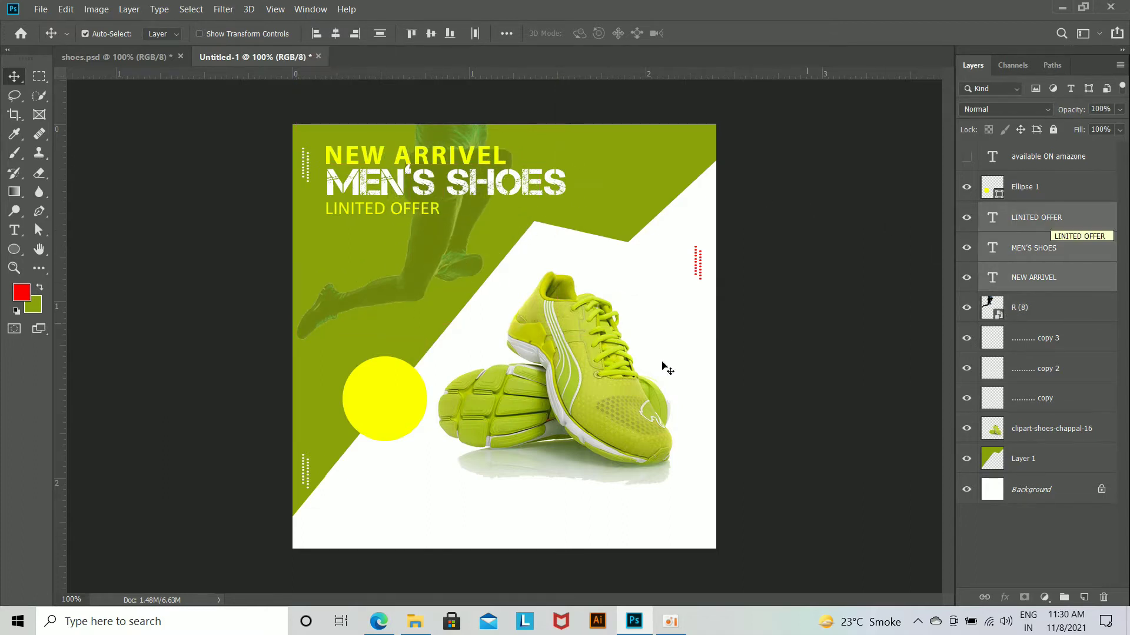
Step: Place the my-logohhhhh image above the shoes layer and scale it down into the poster's upper-right corner
click(404, 626)
drag(741, 471, 663, 383)
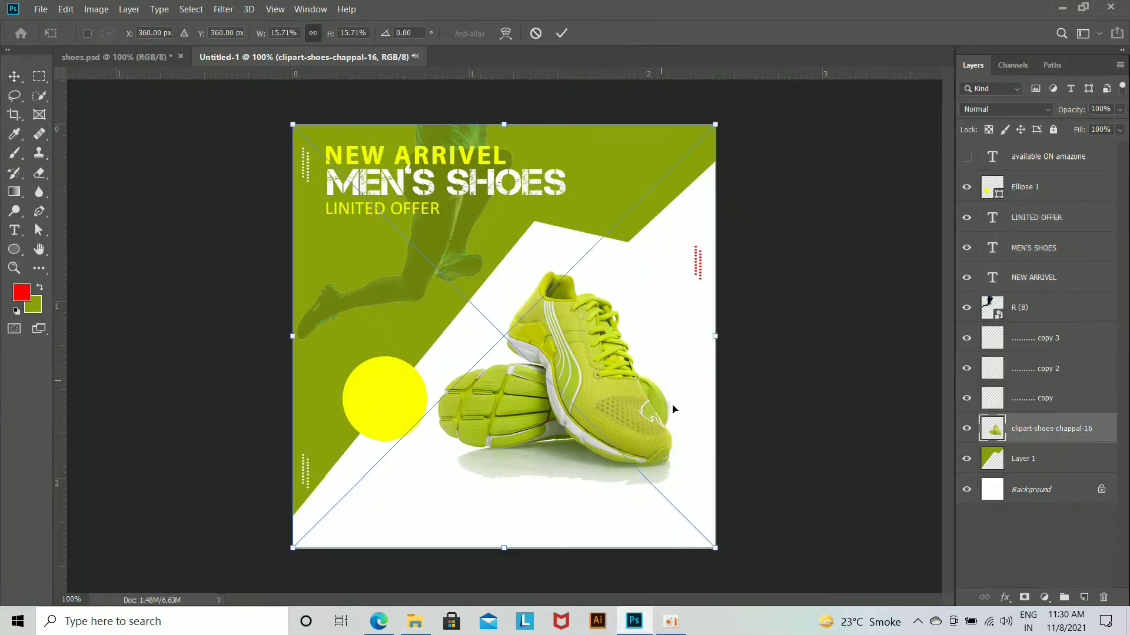
drag(717, 551, 474, 560)
key(Return)
key(ctrl+t)
key(Return)
Step: Nudge the small logo slightly to the right within the green upper-right corner
key(ctrl+plus)
key(ctrl+plus)
drag(615, 304, 444, 412)
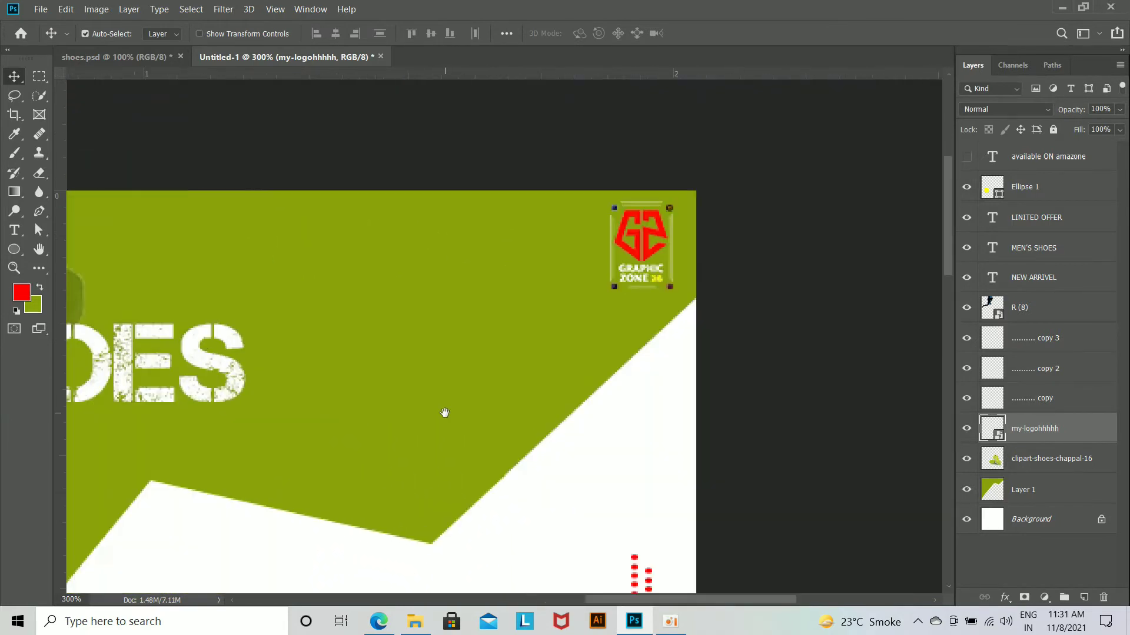
key(ctrl+Right)
key(ctrl+Right)
key(ctrl+minus)
key(ctrl+minus)
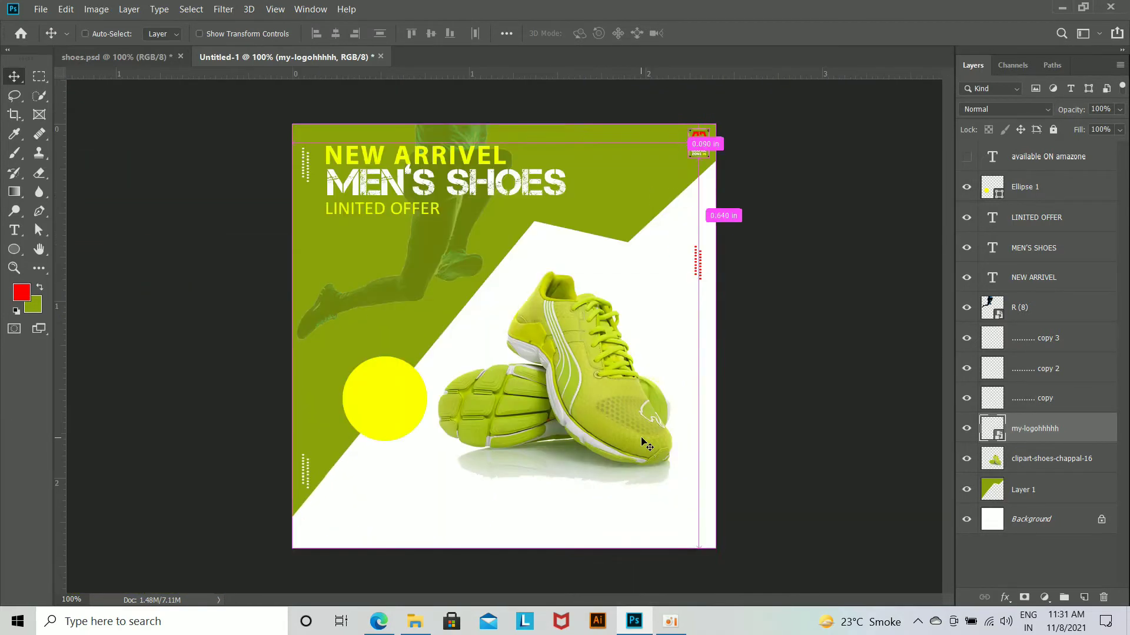
Step: Add a soft black Drop Shadow with 13% opacity and a short distance to the green shape on Layer 1
click(644, 206)
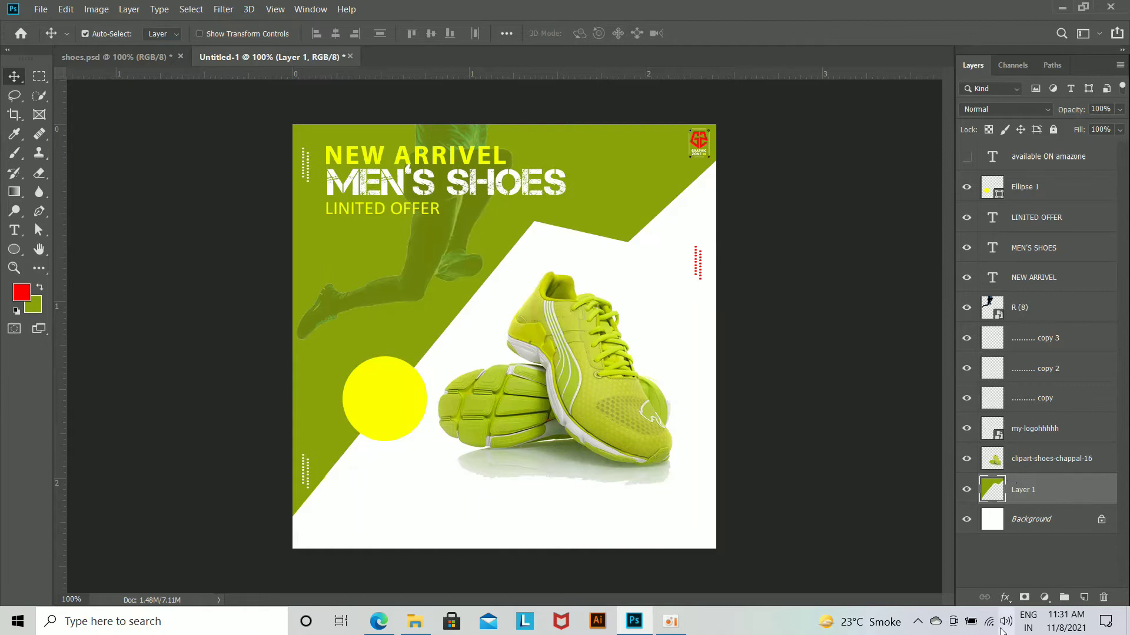
click(1006, 597)
click(1008, 599)
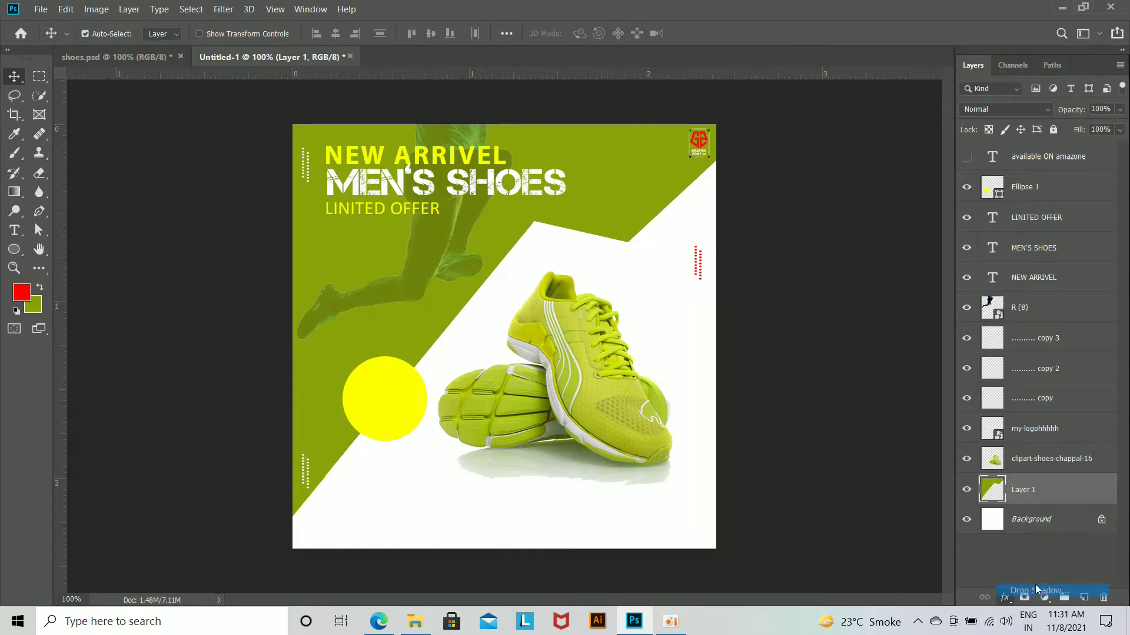
drag(751, 220, 813, 224)
drag(889, 292, 880, 293)
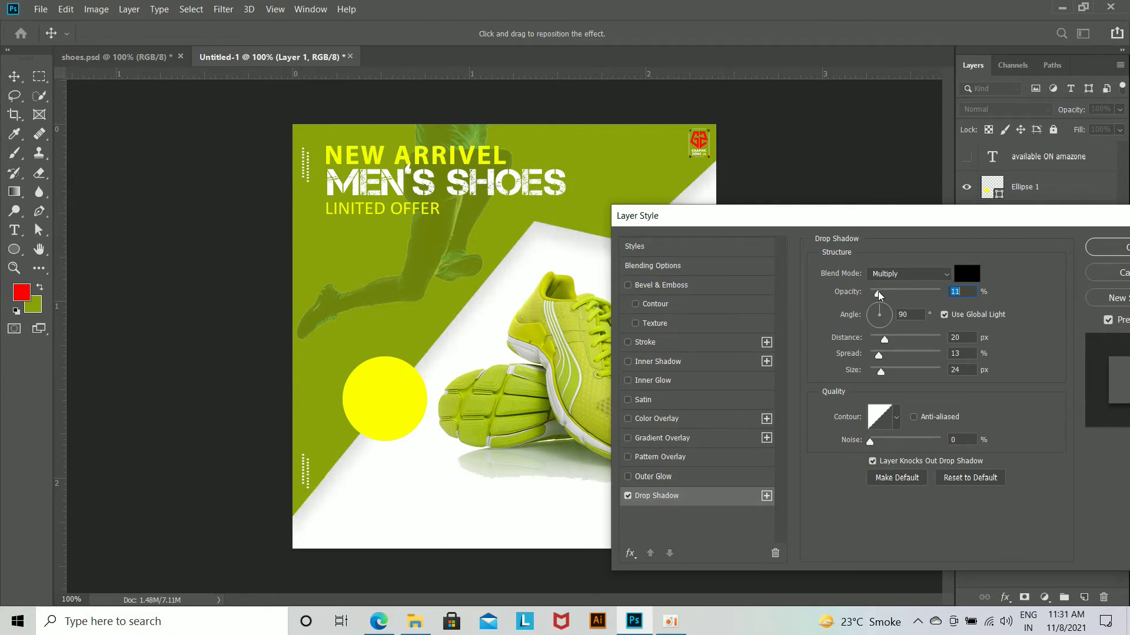
drag(884, 340, 880, 343)
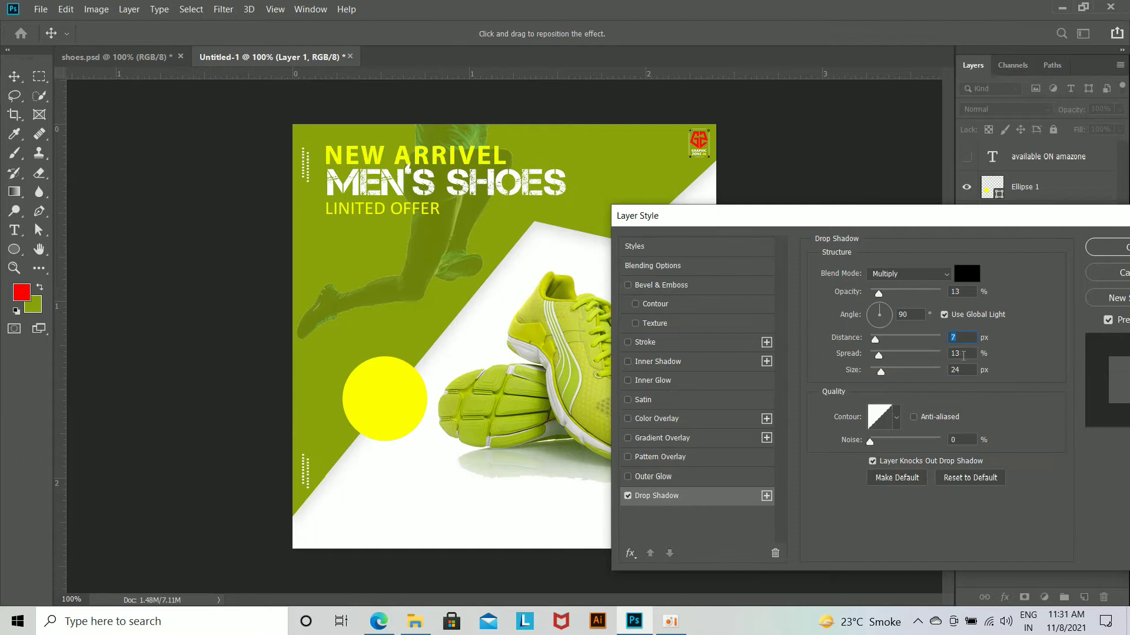
text(4)
click(1122, 252)
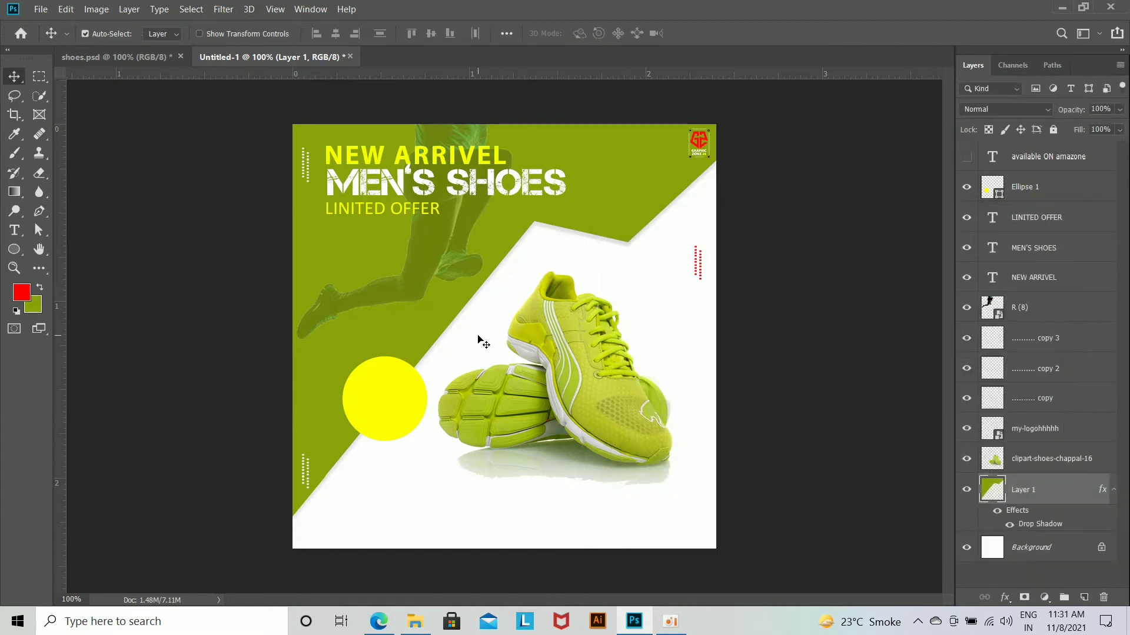
Step: Draw a red rounded rectangle about 242 × 43 px near the poster's lower edge, below the yellow circle
click(14, 249)
click(77, 262)
drag(360, 512, 501, 537)
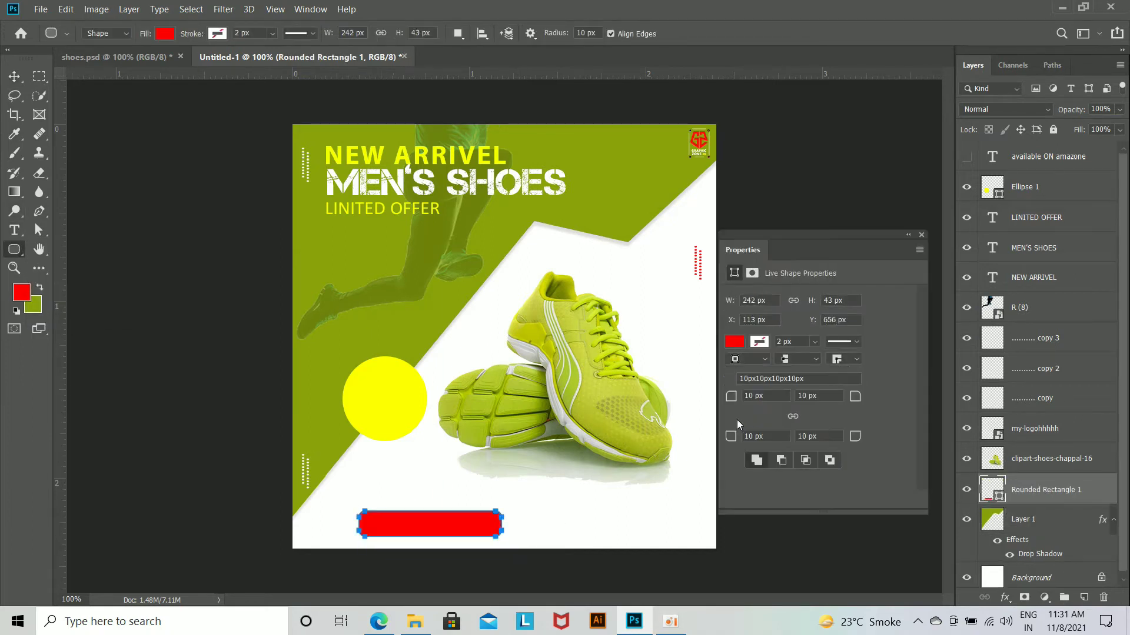
Step: Set all corner radii of the rounded rectangle to 18 px and change its fill to yellow
drag(731, 398, 735, 400)
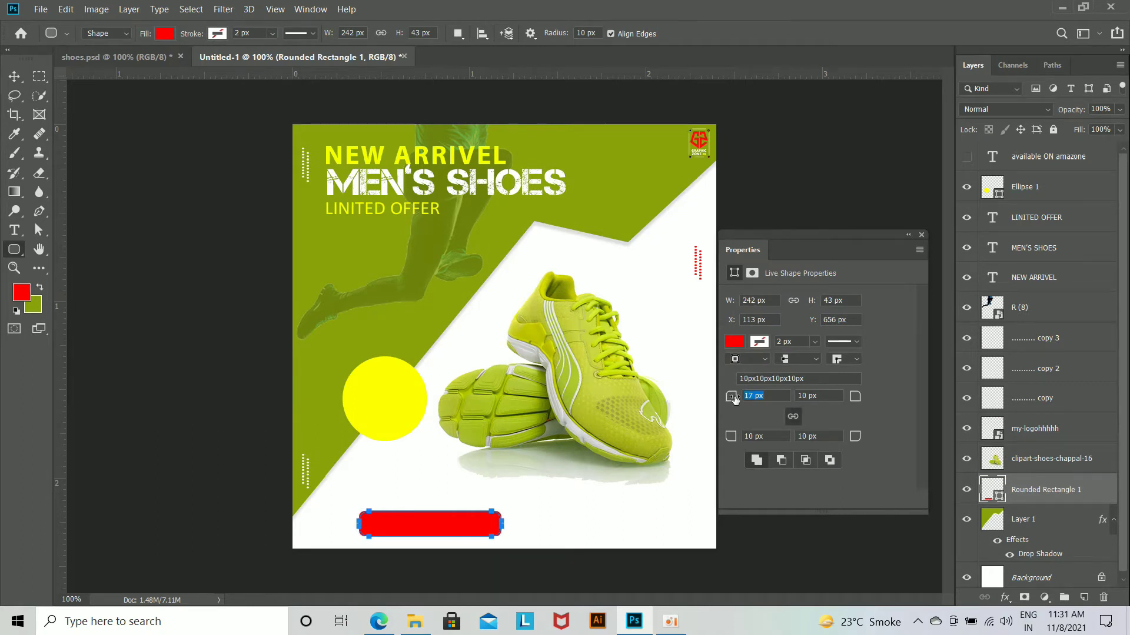
click(735, 342)
click(748, 435)
key(v)
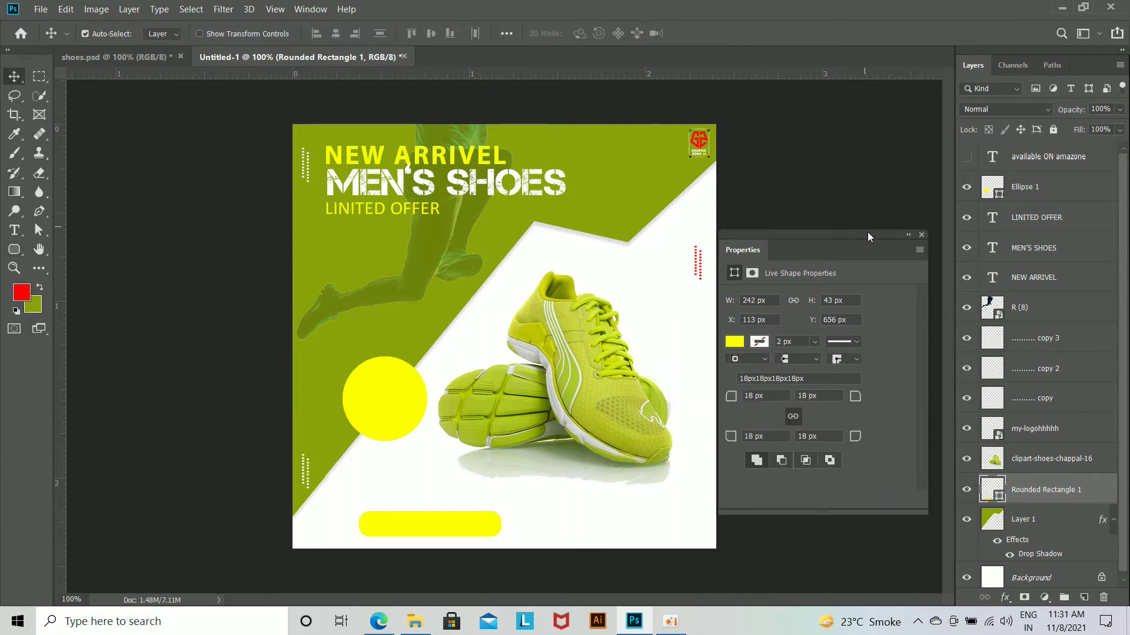
Step: Move the yellow rounded rectangle 30 px to the left, to X 83 px
drag(867, 236, 882, 133)
key(shift+Left)
key(shift+Left)
key(shift+Left)
key(shift+Left)
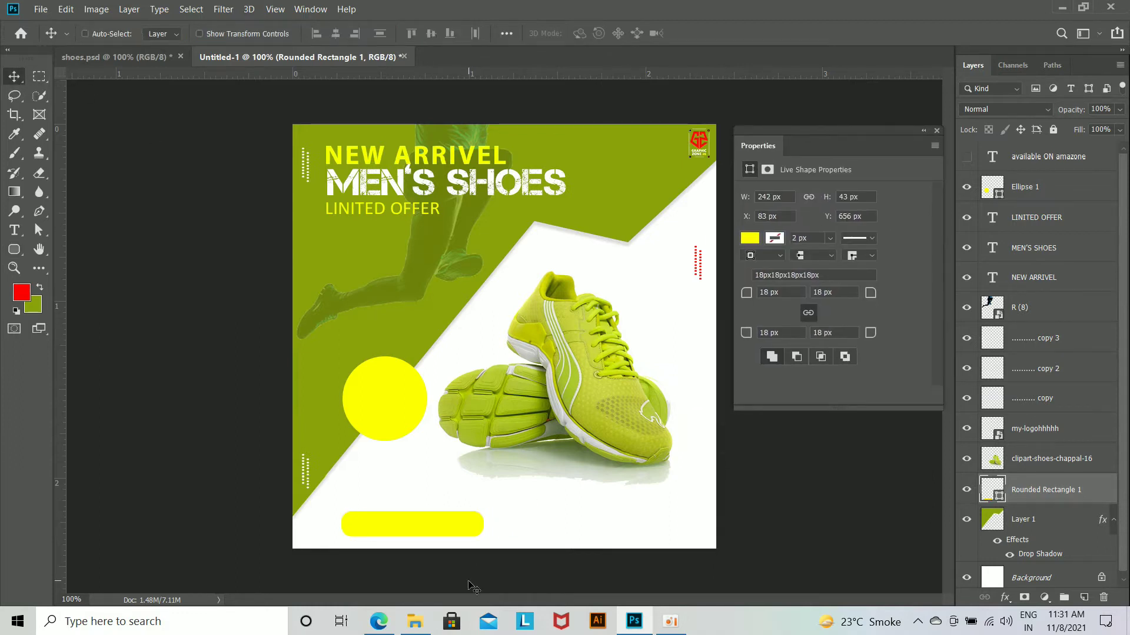
Step: Add a red text layer reading SUBSCRIBE above the yellow rounded rectangle
key(t)
click(467, 461)
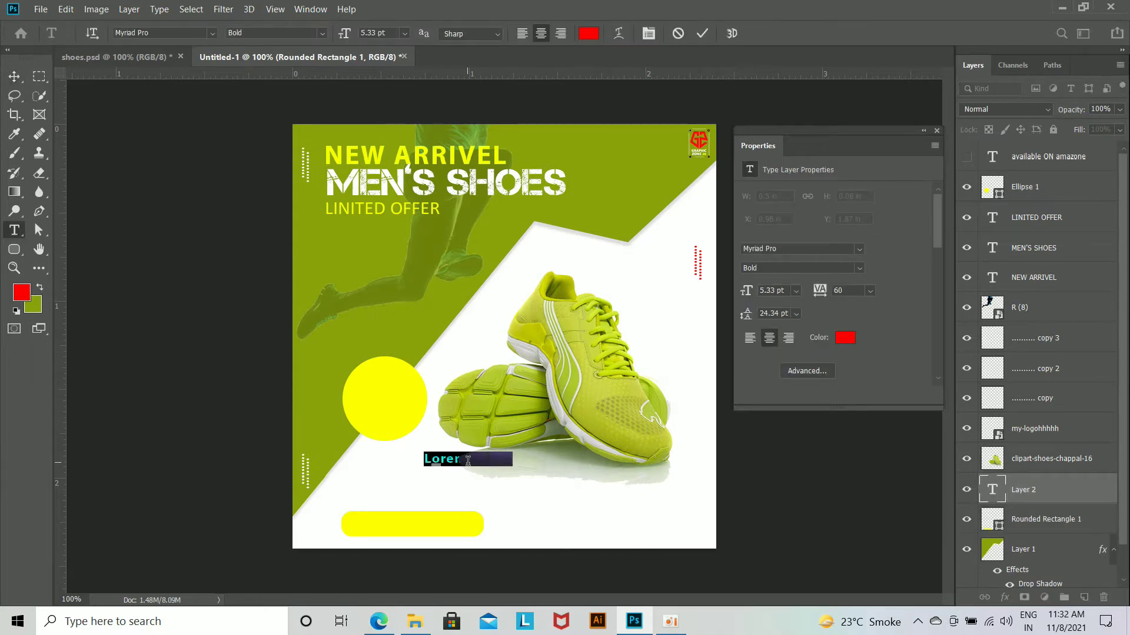
key(BackSpace)
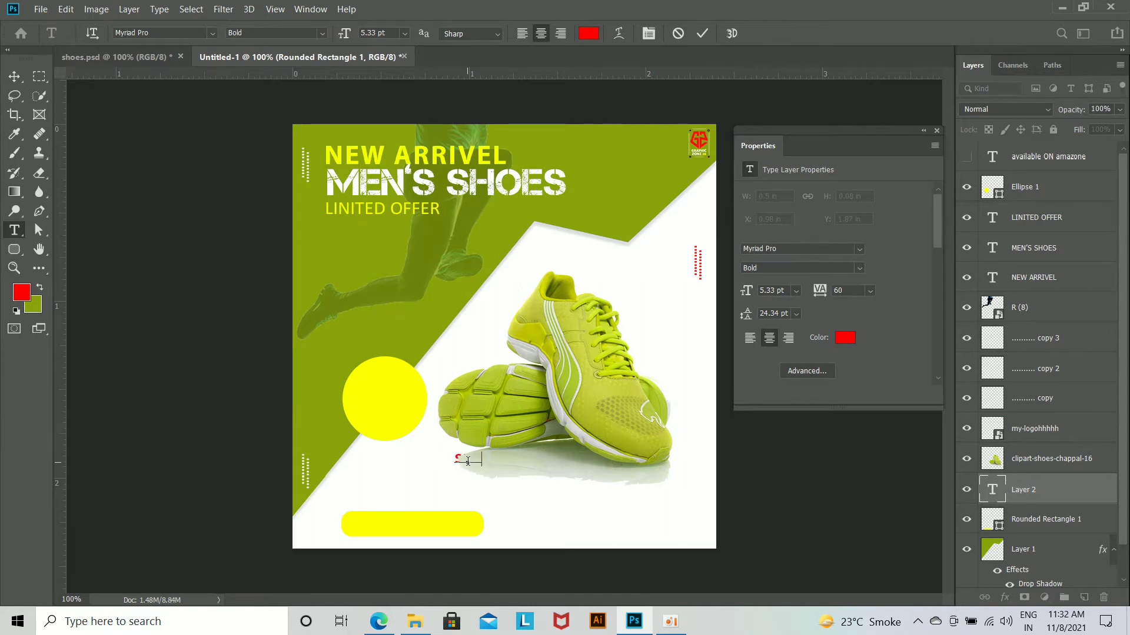
text(SUBSCRIBE)
key(ctrl+Return)
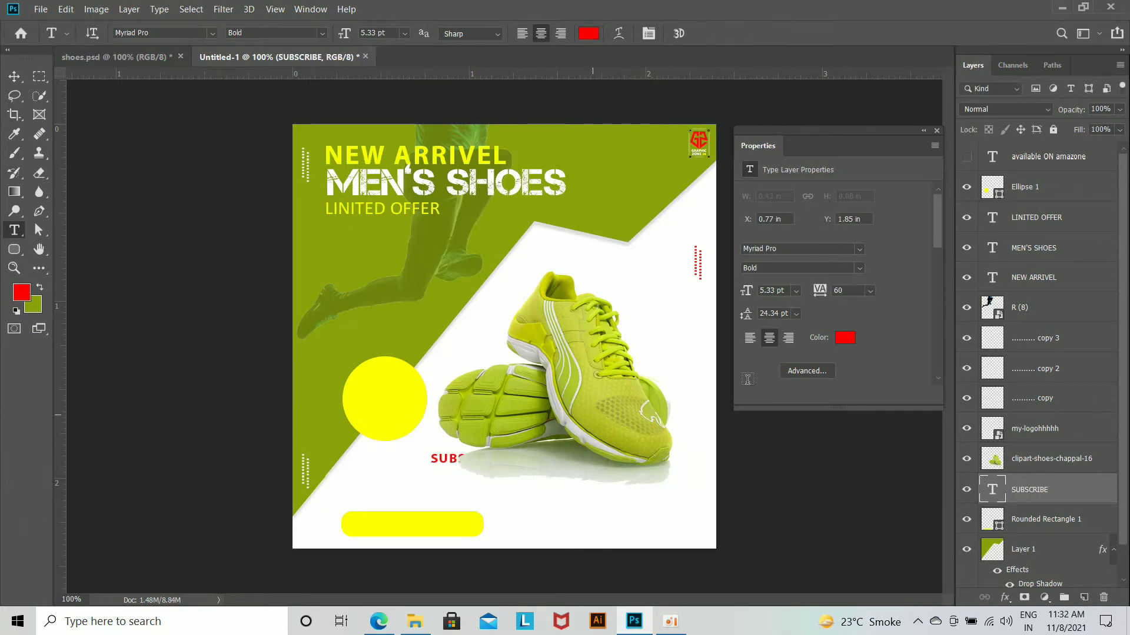
Step: Move the SUBSCRIBE text onto the yellow rounded rectangle and enlarge it to 9.09 pt
drag(453, 462, 383, 525)
key(ctrl+t)
drag(460, 535, 486, 536)
key(Return)
Step: Nudge the SUBSCRIBE text left and slightly down to centre it on the yellow rounded rectangle
key(ctrl+Left)
key(ctrl+Left)
key(ctrl+Left)
key(ctrl+Left)
key(ctrl+Left)
key(ctrl+Left)
key(ctrl+Left)
key(ctrl+Left)
key(ctrl+Left)
key(ctrl+Left)
key(ctrl+Left)
key(ctrl+Left)
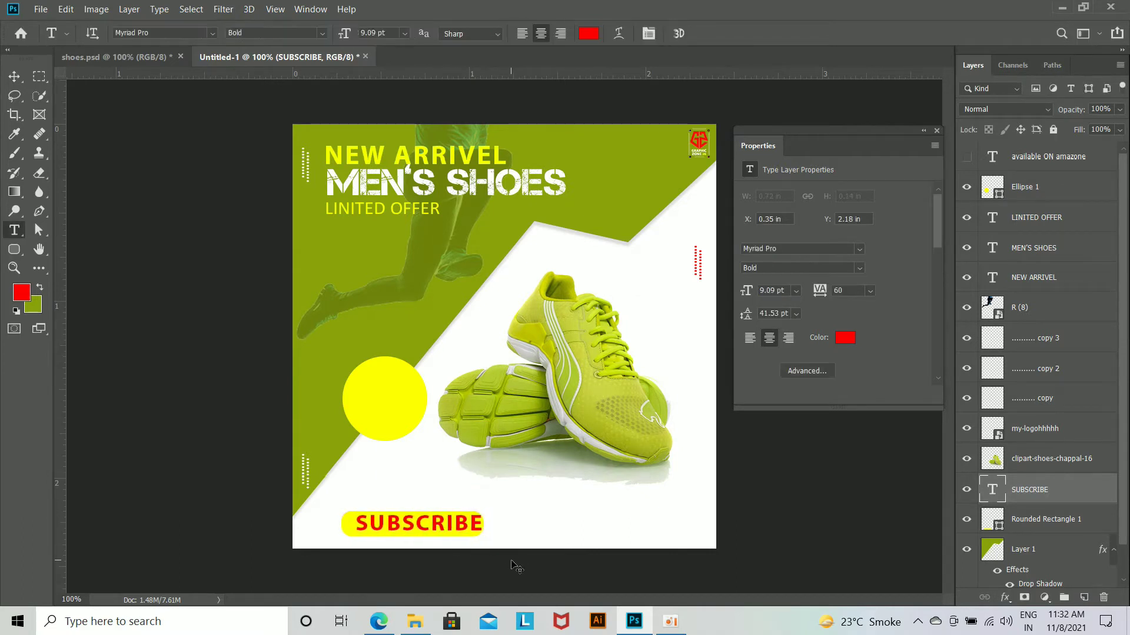
key(ctrl+Down)
key(ctrl+Down)
key(ctrl+Down)
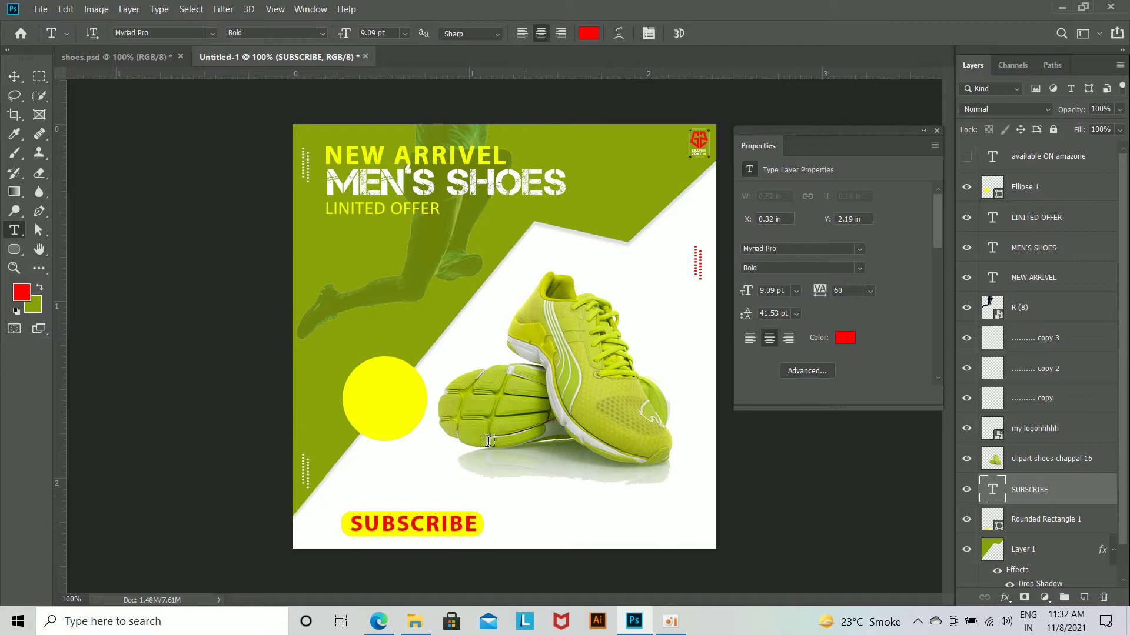
Step: Scale the SUBSCRIBE text and its rounded rectangle together to about 94%
ctrl+click(1054, 518)
key(ctrl+t)
drag(487, 538, 481, 536)
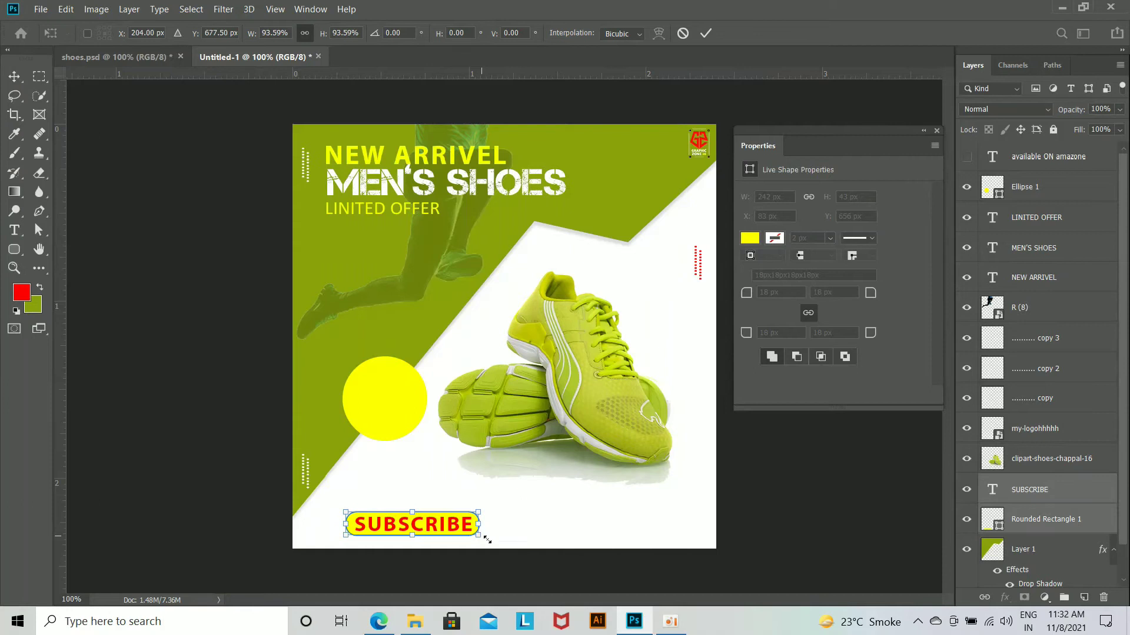
key(Return)
Step: Duplicate the SUBSCRIBE text with its rounded rectangle and place the copy level with it at the poster's lower right
key(v)
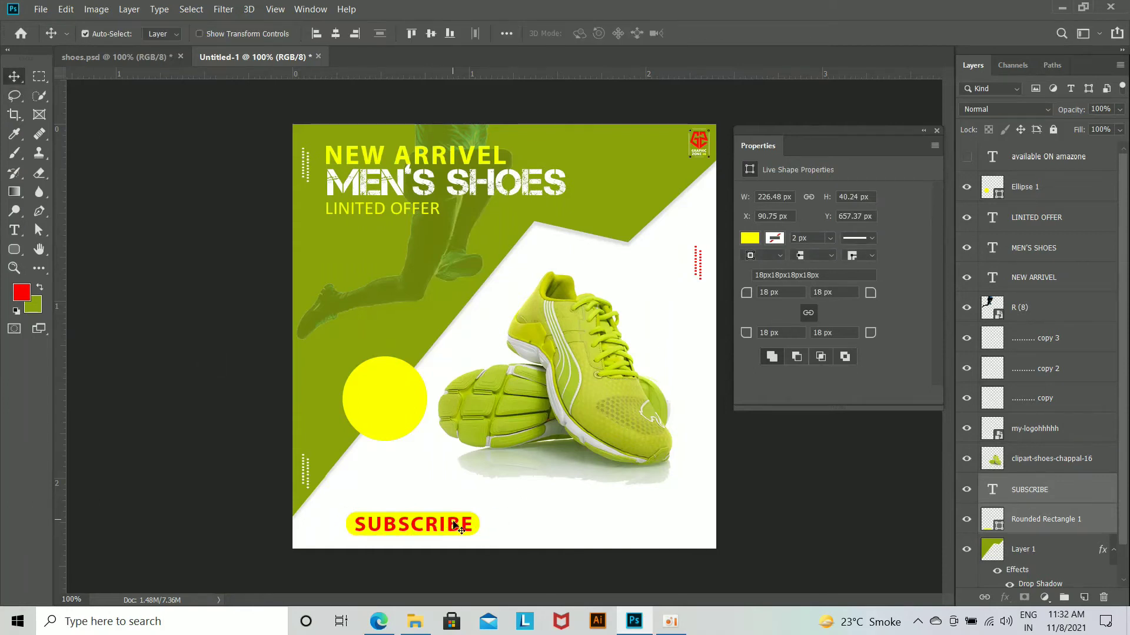
drag(457, 528, 685, 530)
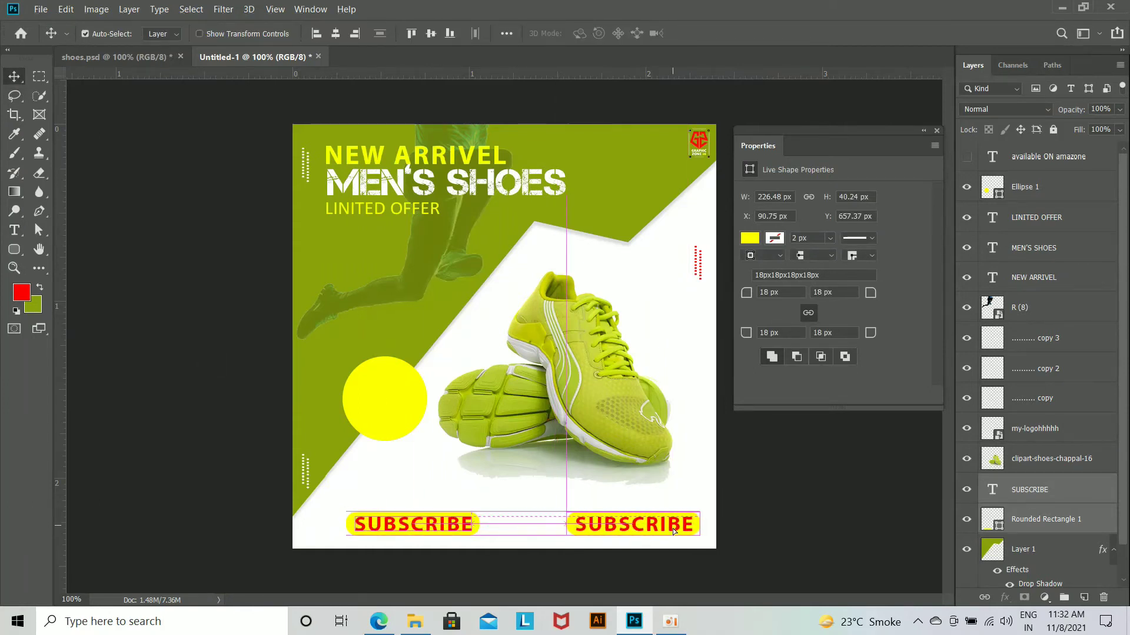
Step: Undo the button duplicate and copy only the SUBSCRIBE text, level with the original, to the poster's lower right
key(ctrl+z)
click(1048, 521)
click(1022, 471)
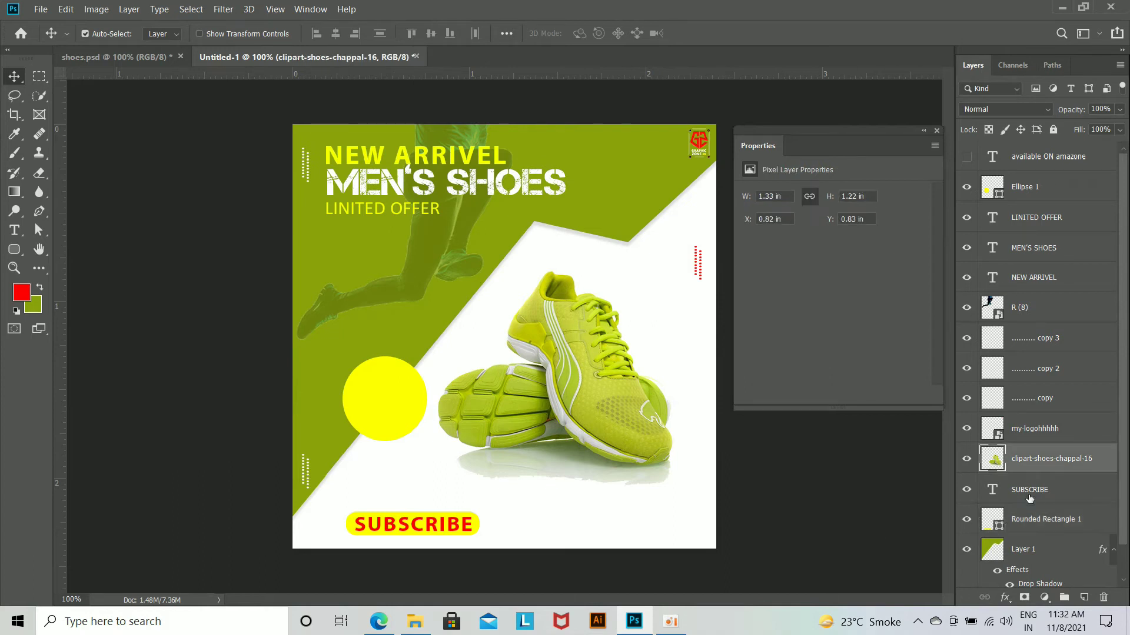
click(465, 526)
drag(465, 525, 683, 527)
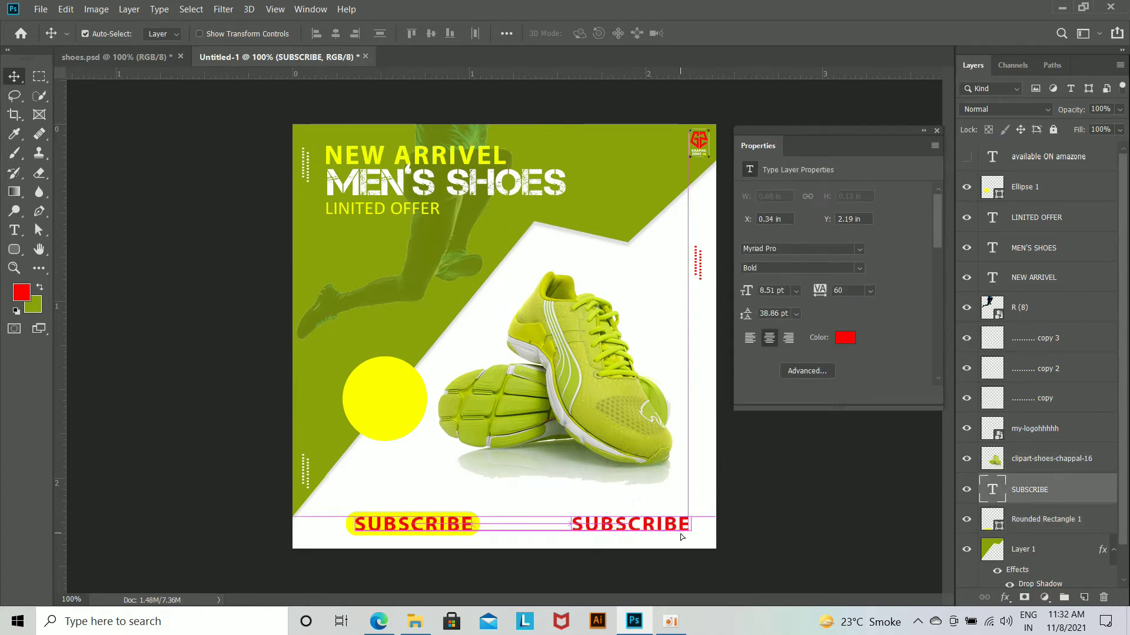
Step: Replace the copied SUBSCRIBE text with the contact phone number
double_click(681, 522)
text(+899987889)
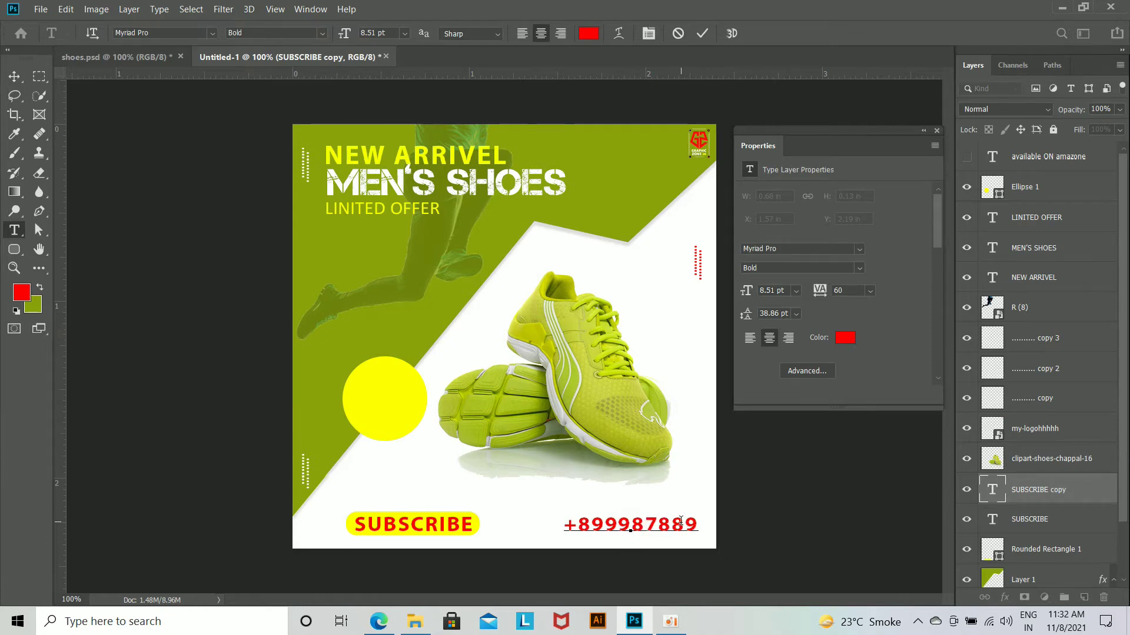
key(ctrl+Return)
Step: Shrink the phone number text to 7.1 pt and shift it right towards the poster's edge
key(ctrl+t)
drag(701, 541, 687, 529)
key(Return)
key(shift+Right)
key(shift+Right)
click(937, 130)
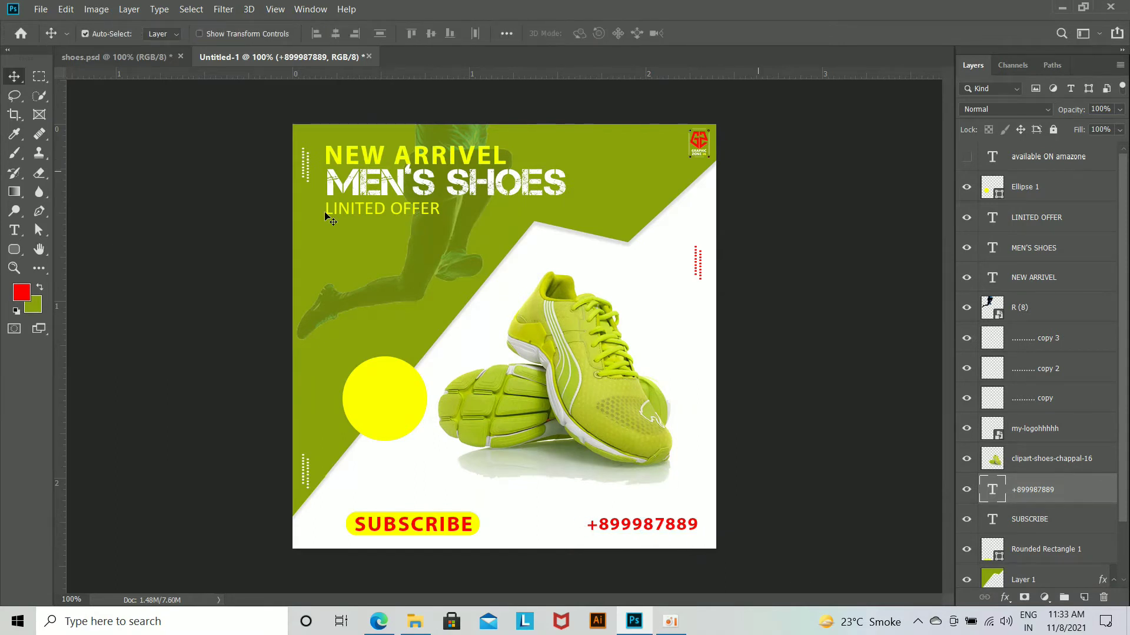
Step: Set the phone number's tracking to 0 and nudge the text slightly right
key(t)
click(649, 34)
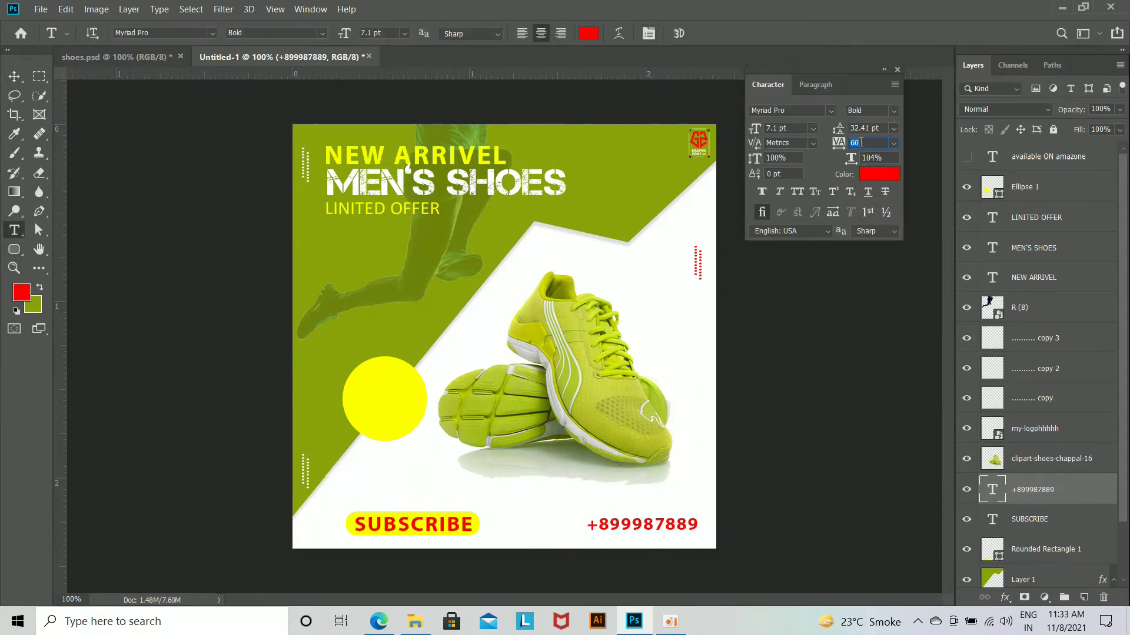
key(Return)
key(Right)
key(Right)
key(Right)
key(Right)
key(Right)
key(Right)
key(Right)
Step: Check the phone number's vertical alignment with the SUBSCRIBE text using a temporary horizontal guide, and remove the guide
drag(554, 74, 618, 519)
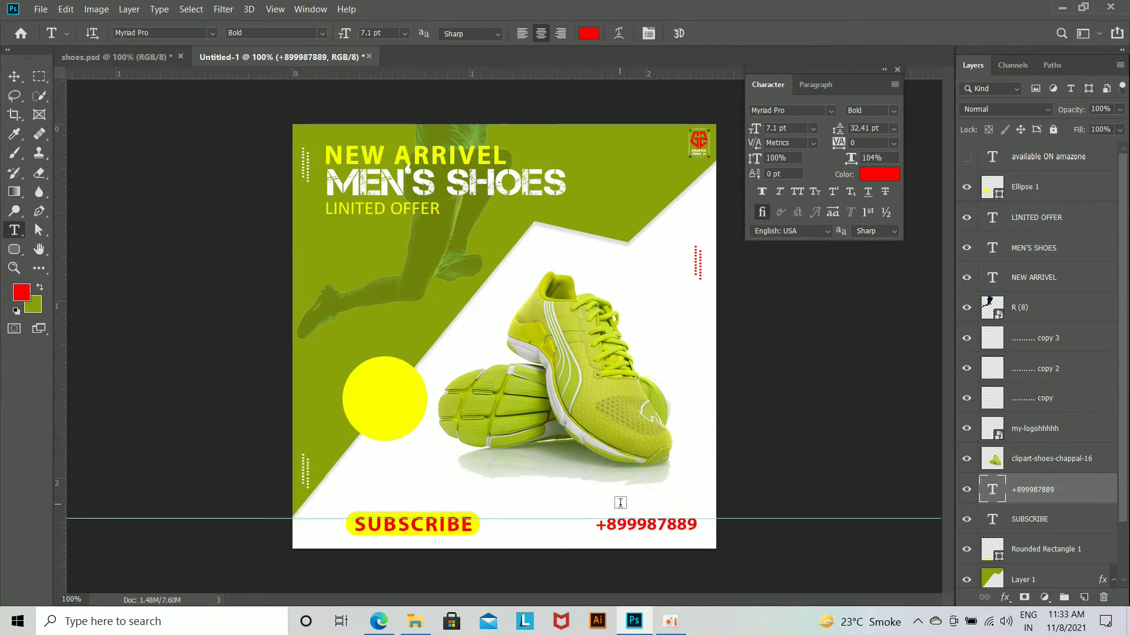
click(450, 524)
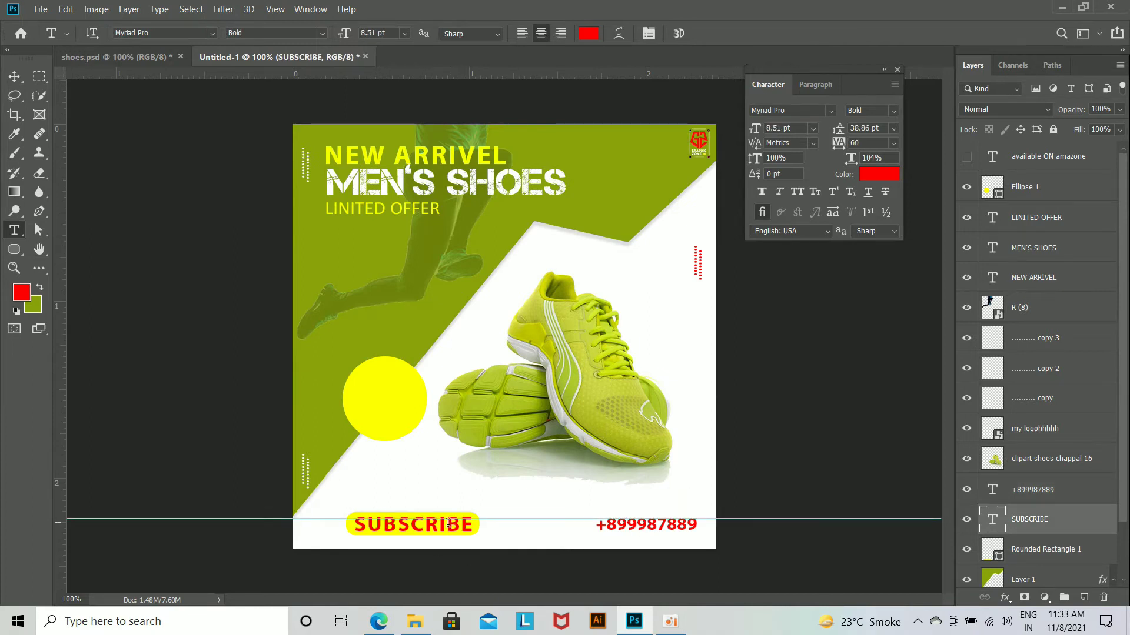
click(634, 530)
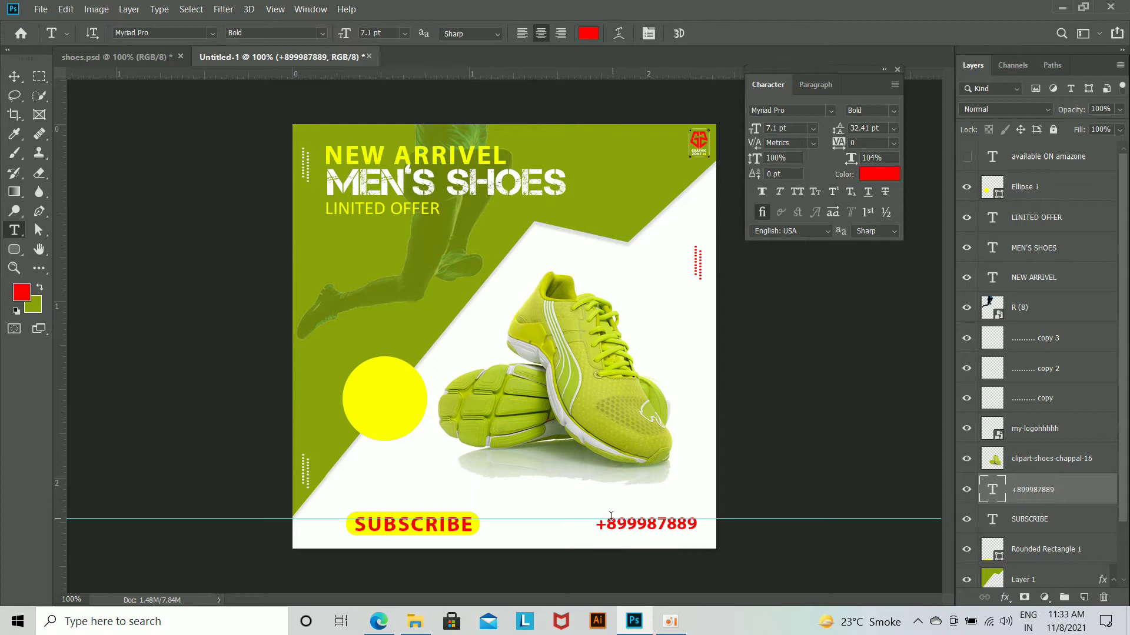
click(14, 77)
drag(498, 518, 498, 65)
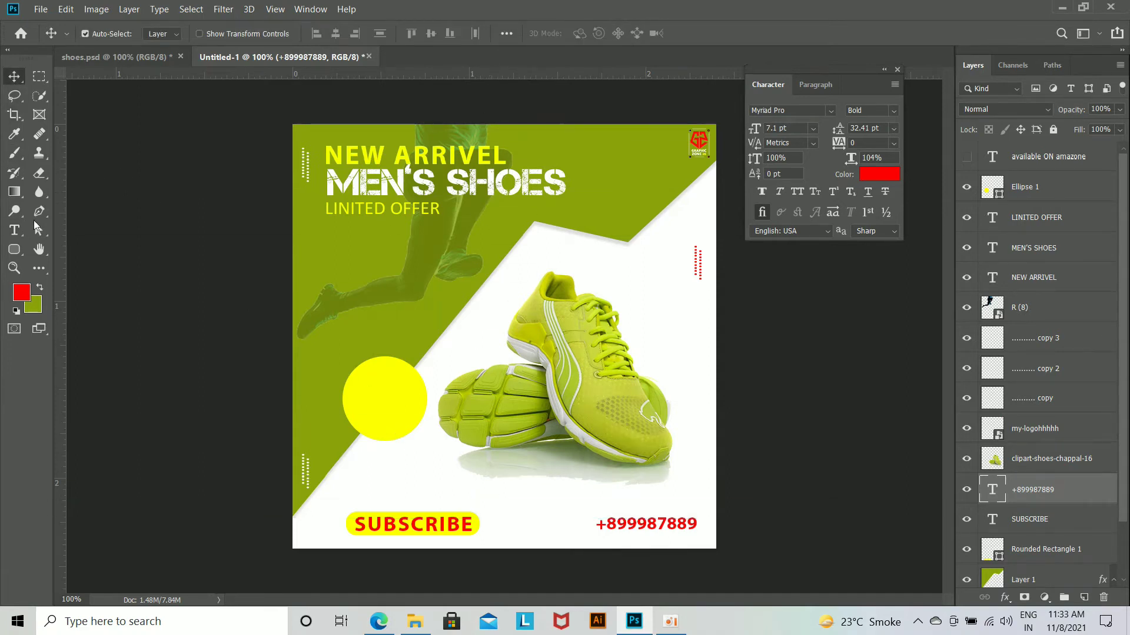
Step: Add the red price text "1899/" at 5.33 pt in Myriad Pro Bold on the green area above the yellow circle
click(14, 230)
click(368, 292)
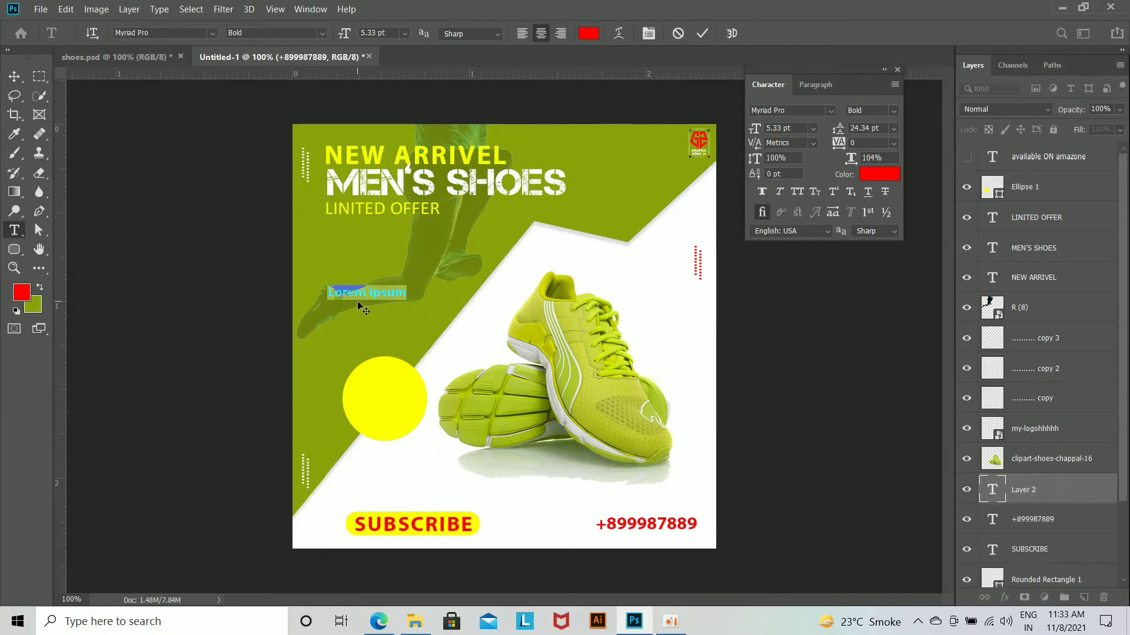
text(1899)
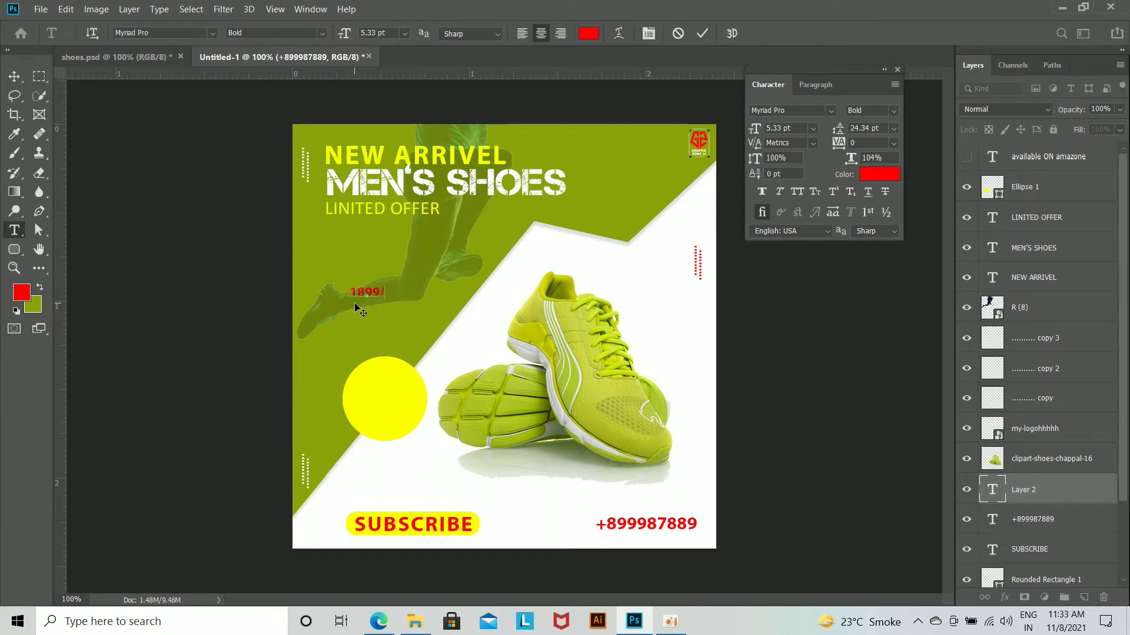
click(356, 304)
mouse_move(383, 301)
mouse_down()
mouse_move(424, 360)
mouse_move(378, 297)
mouse_up()
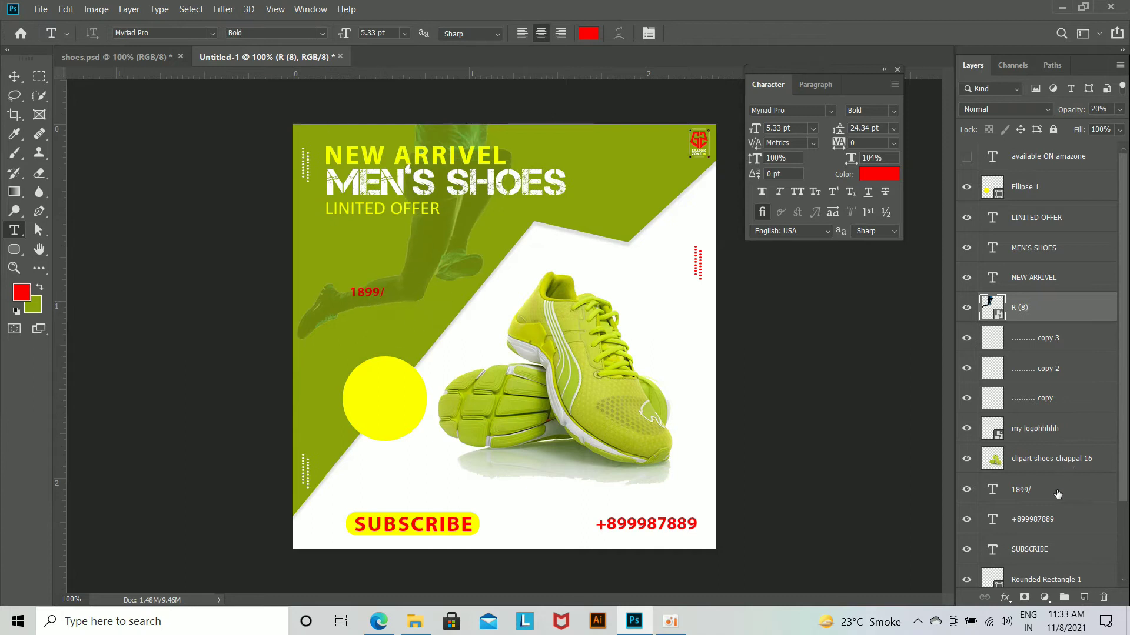
scroll(1039, 508, down, 2)
click(1039, 544)
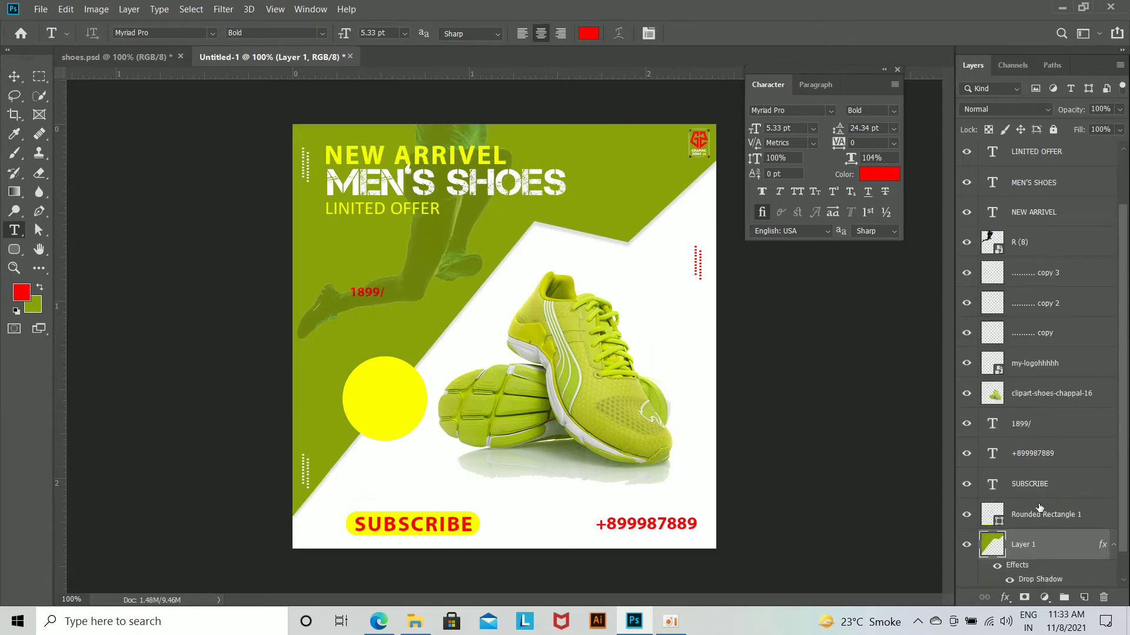
ctrl+click(380, 298)
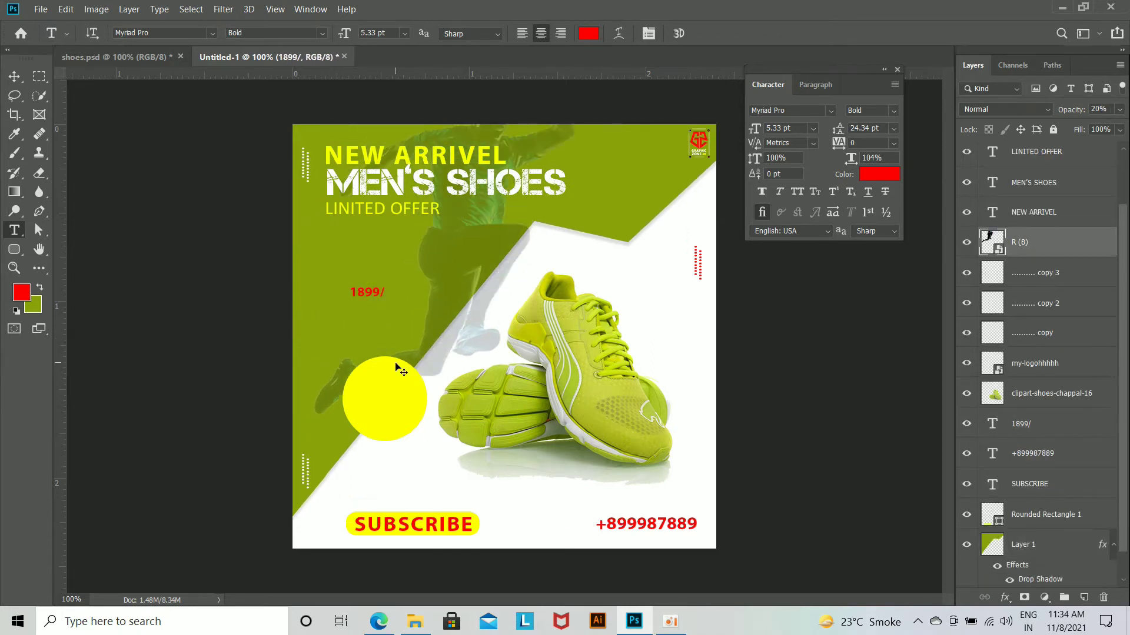
Step: Move the "1899/" text onto the yellow circle and bring its layer to the top of the stack
click(1027, 426)
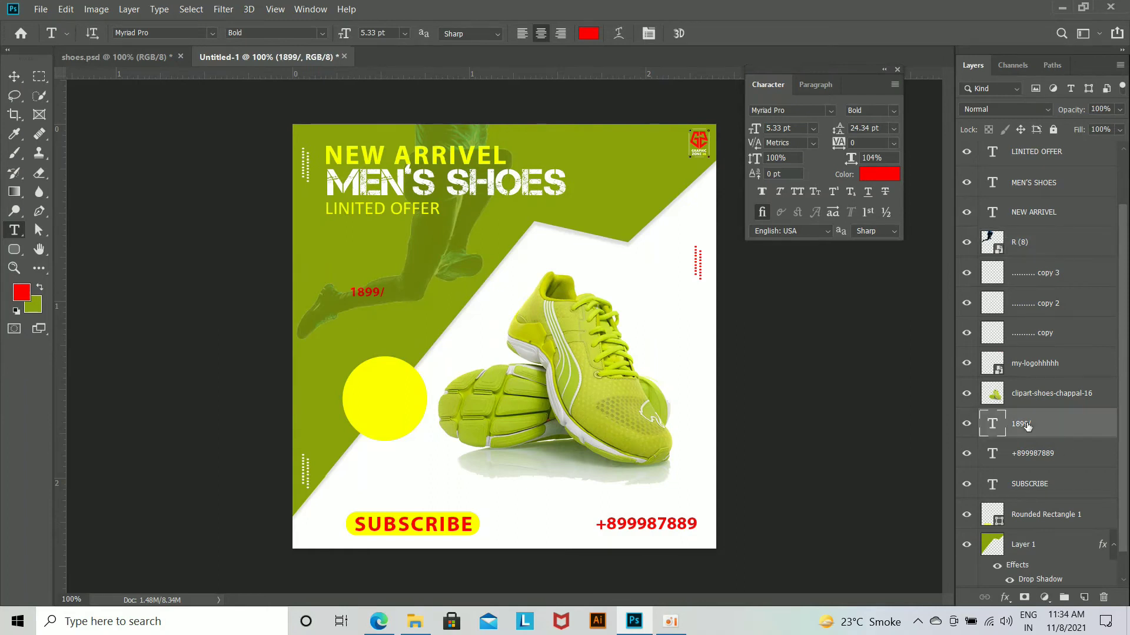
click(14, 76)
drag(373, 323, 418, 394)
drag(1057, 422, 1053, 152)
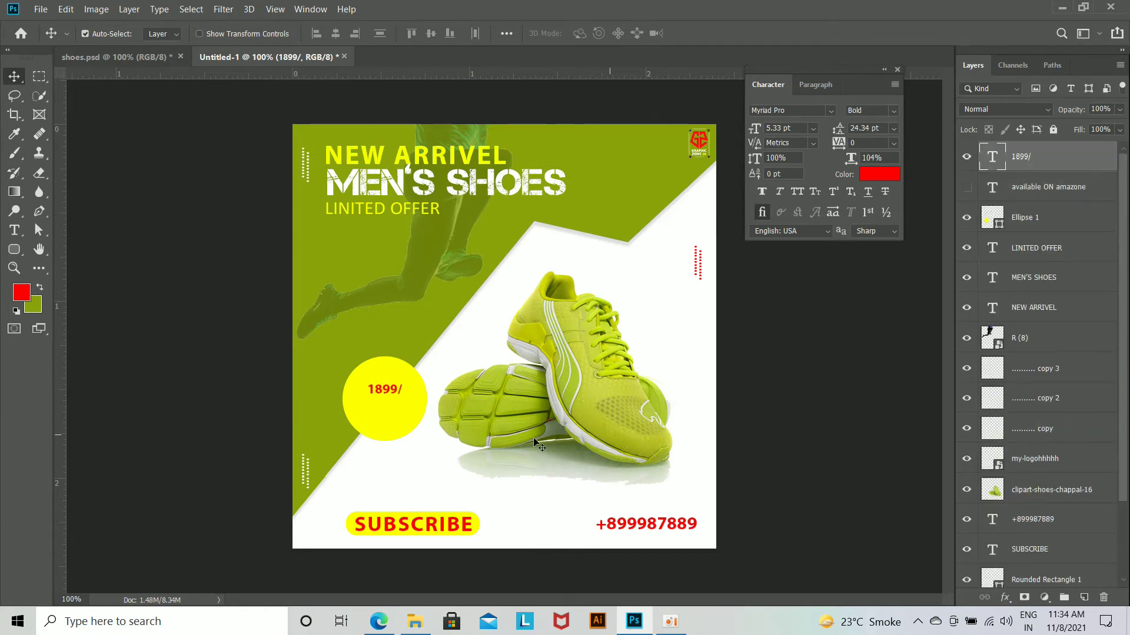
Step: Enlarge the "1899/" text to 10.66 pt and add a copy of it just below reading "ONLY"
key(ctrl+t)
mouse_move(405, 402)
mouse_down()
mouse_move(419, 397)
mouse_move(404, 420)
mouse_up()
key(Return)
double_click(398, 405)
text(ONLY)
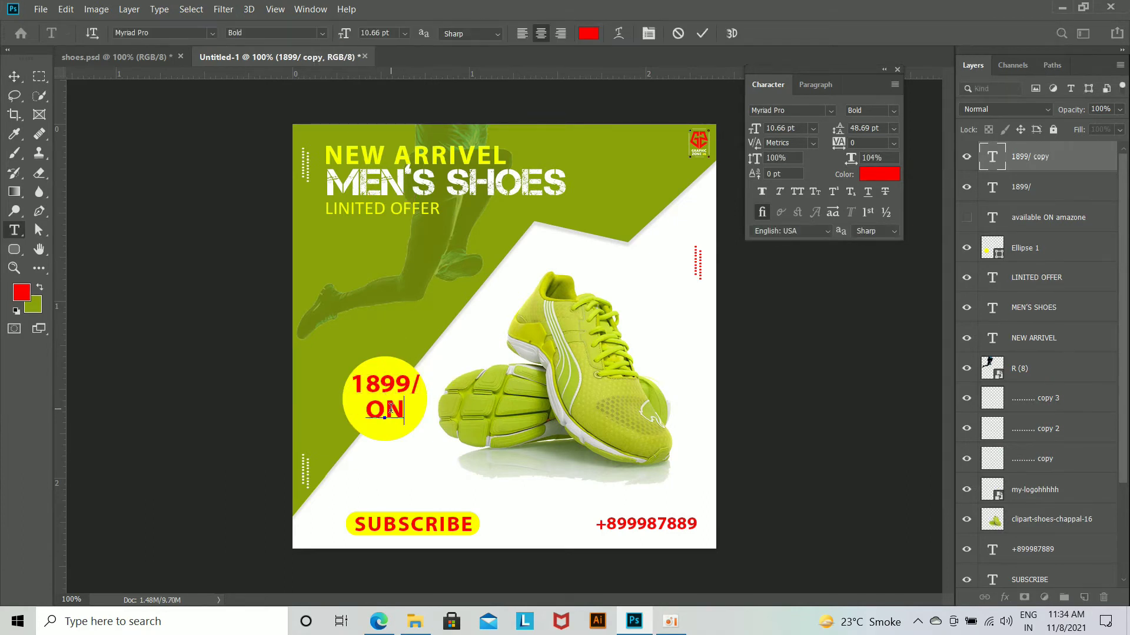
key(ctrl+Return)
Step: Scale the "1899/" text in the yellow circle down to 8.7 pt
key(ctrl+plus)
key(ctrl+plus)
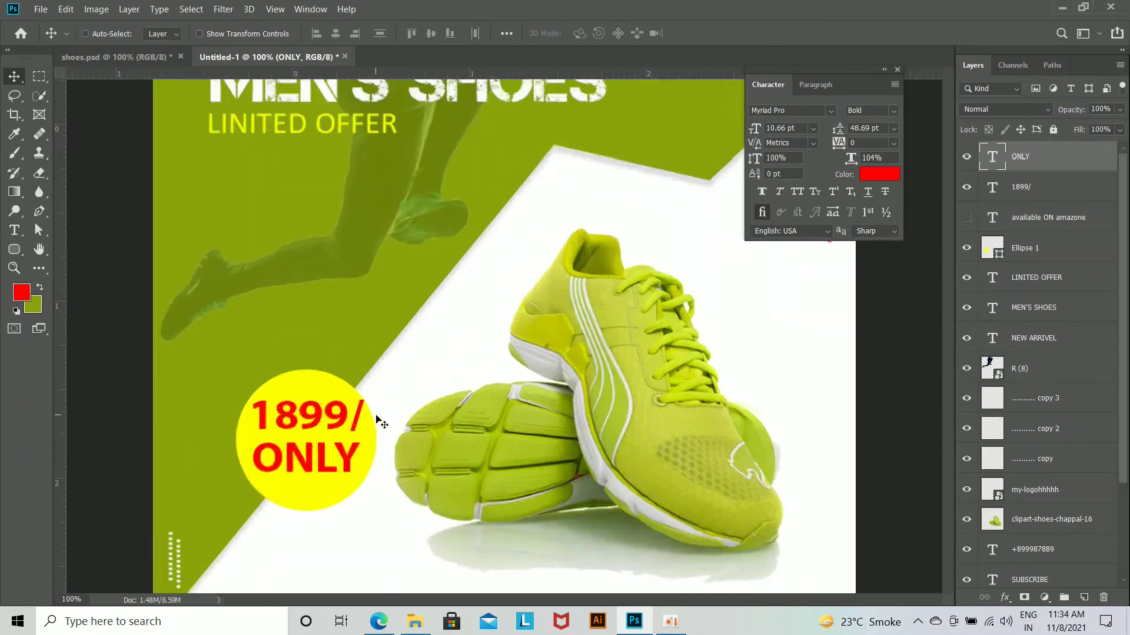
drag(375, 415, 576, 456)
click(570, 463)
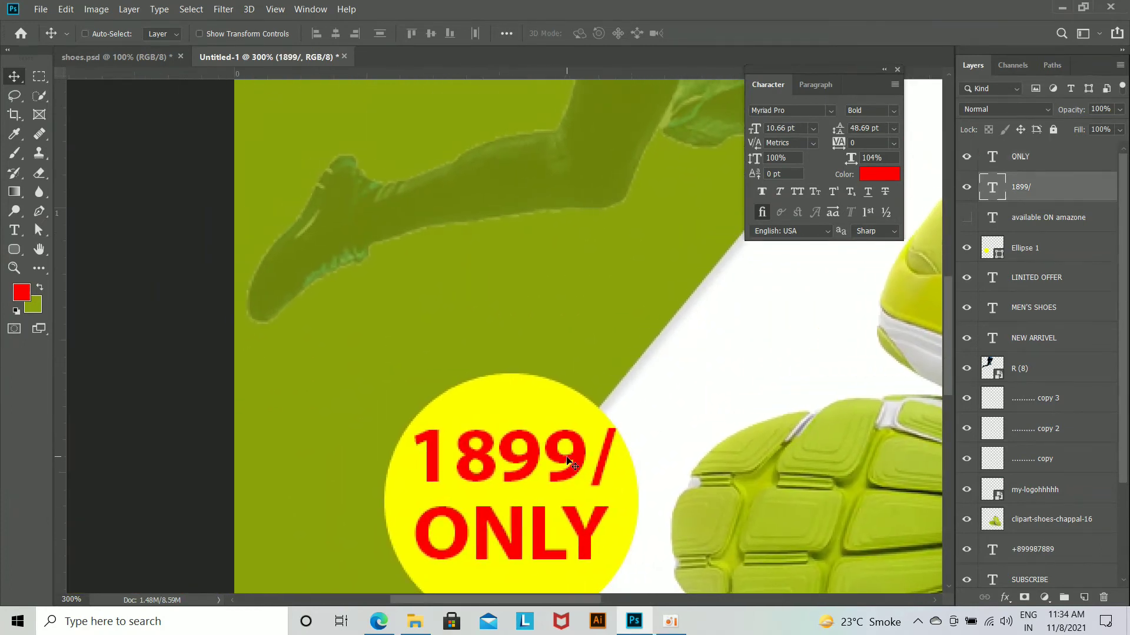
key(ctrl+t)
drag(616, 497, 596, 491)
key(Return)
Step: Delete the slash from the price text so that it reads "1899"
click(14, 230)
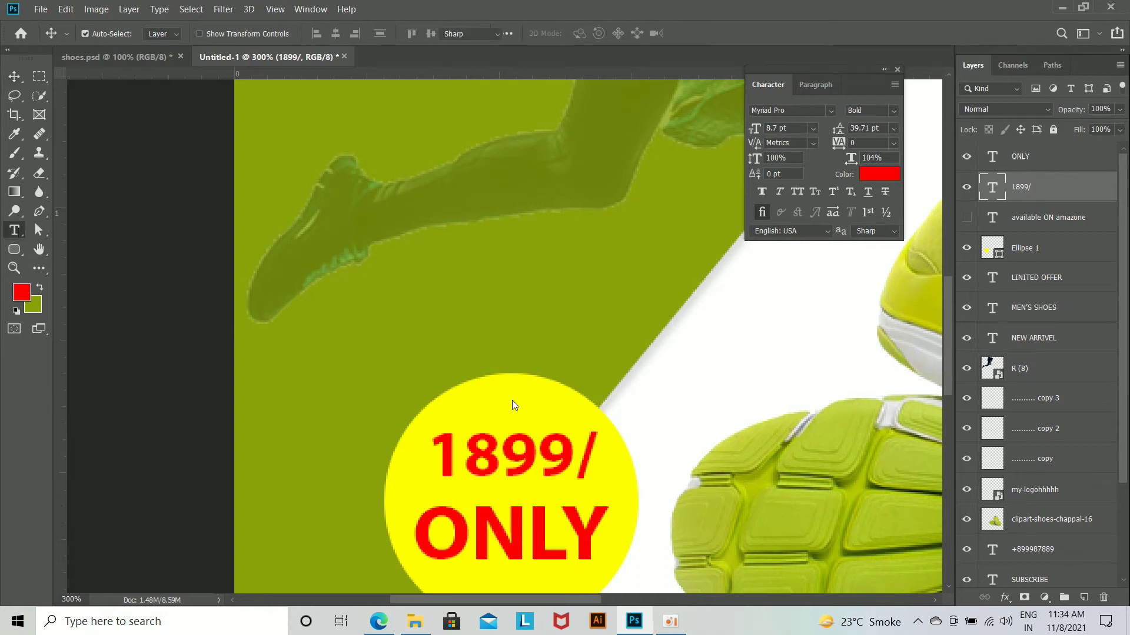
click(580, 459)
key(BackSpace)
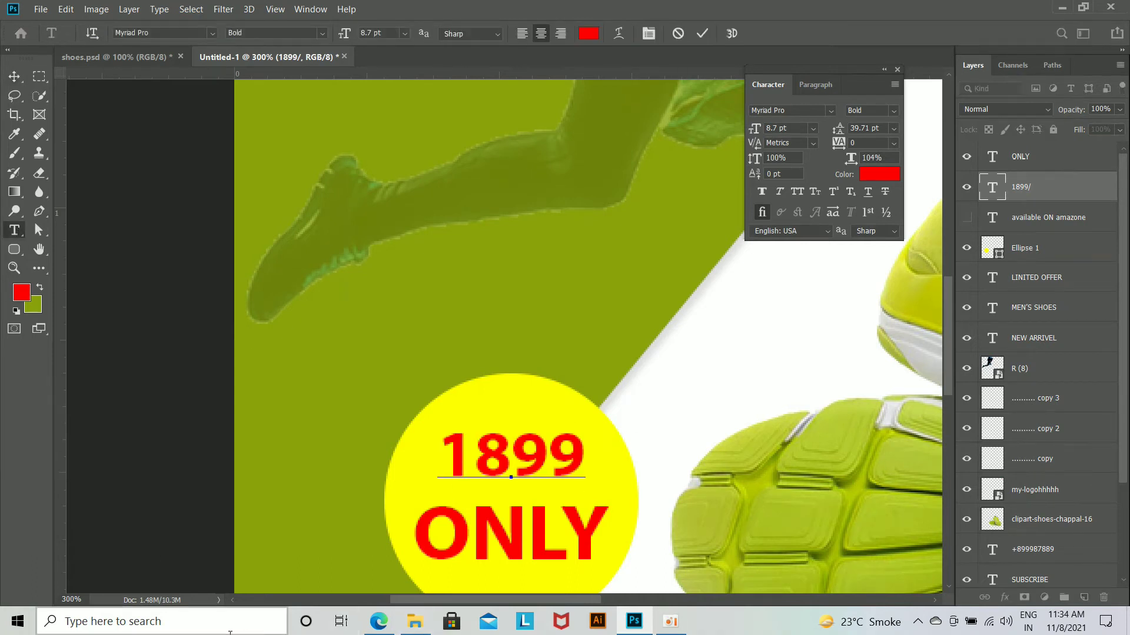
key(ctrl+Return)
key(ctrl+minus)
key(ctrl+minus)
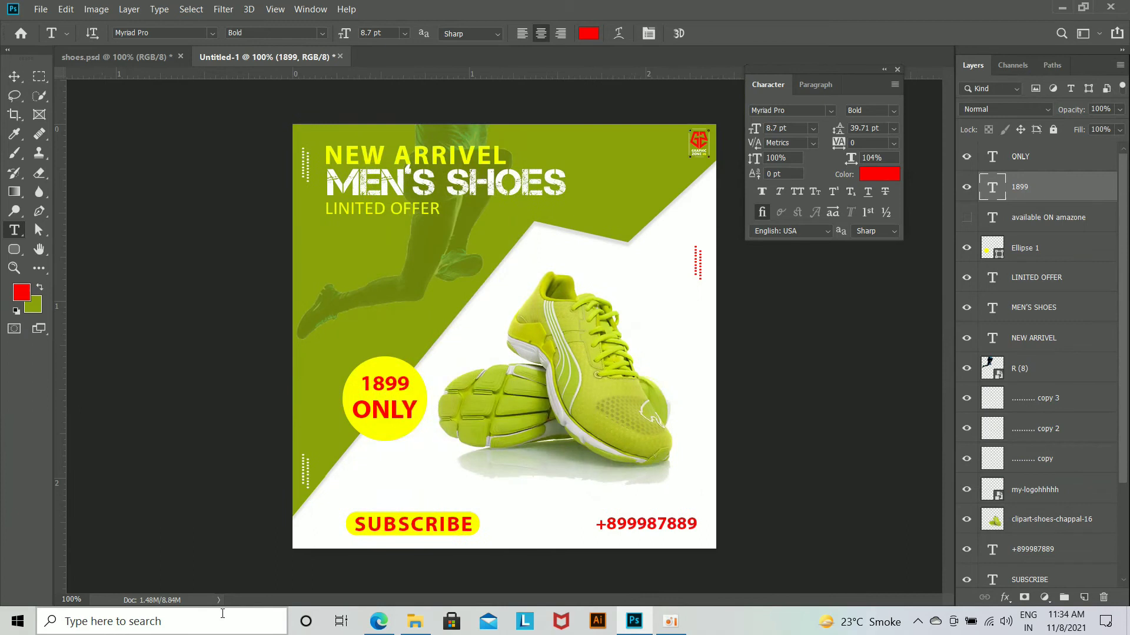
Step: Tighten the vertical gap between 1899 and ONLY and centre the pair in the yellow circle
click(1048, 167)
click(1043, 186)
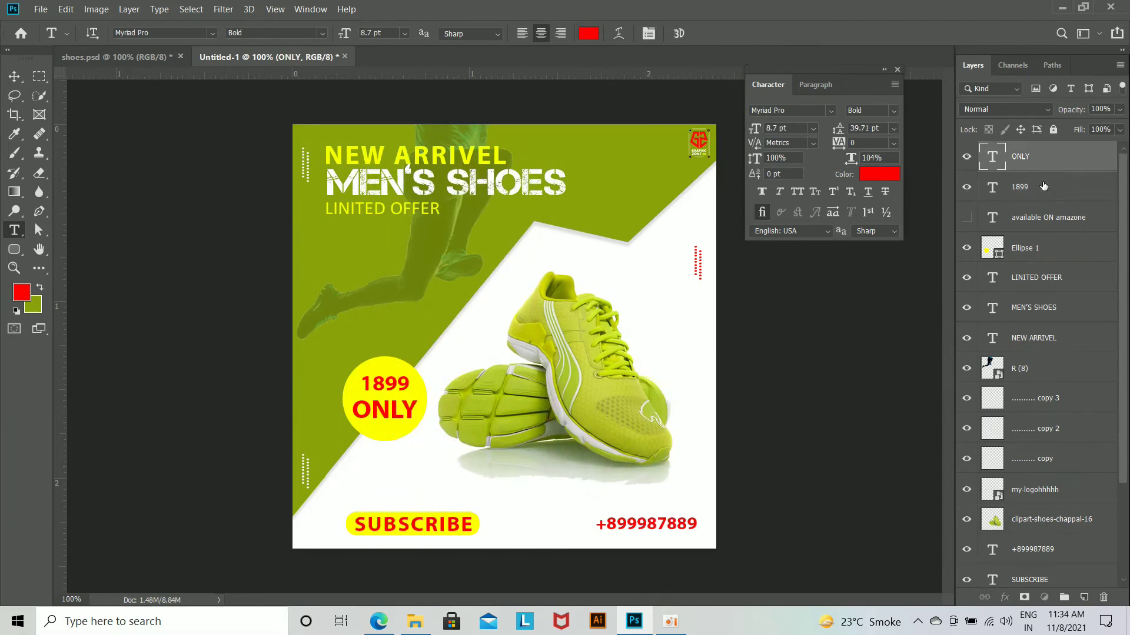
key(ctrl+shift+Down)
shift+click(1048, 170)
key(ctrl+Up)
key(ctrl+Up)
key(ctrl+Up)
key(ctrl+Up)
key(ctrl+Up)
key(ctrl+Up)
key(ctrl+Up)
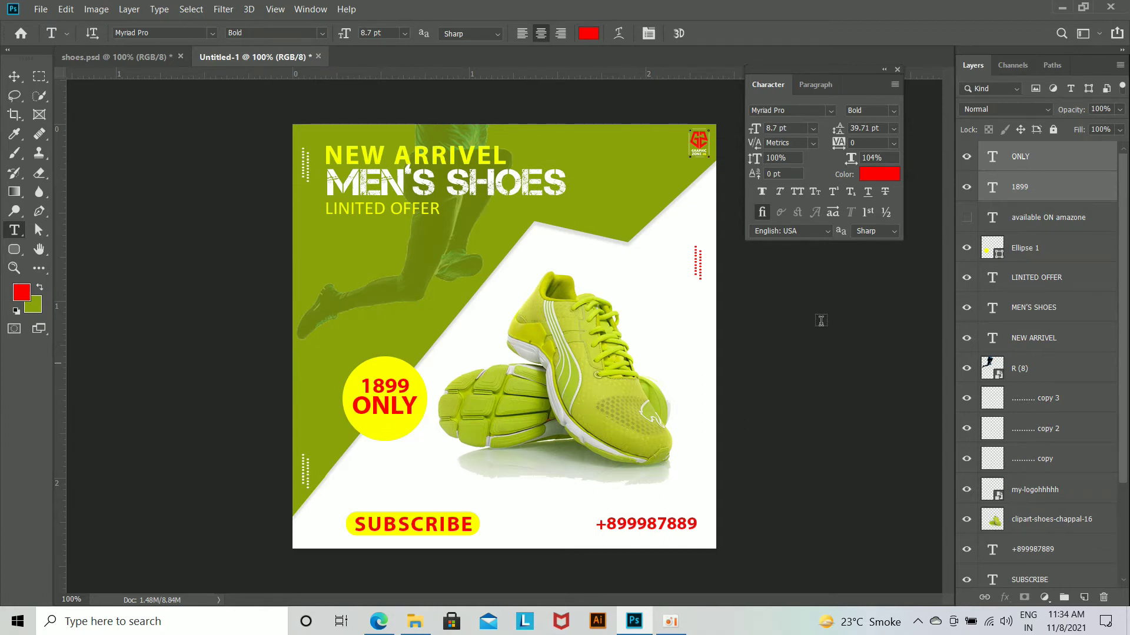
Step: Set the 1899 and ONLY texts to the Capture Smallz font with a tracking of 10
click(1038, 186)
shift+click(1038, 165)
click(828, 111)
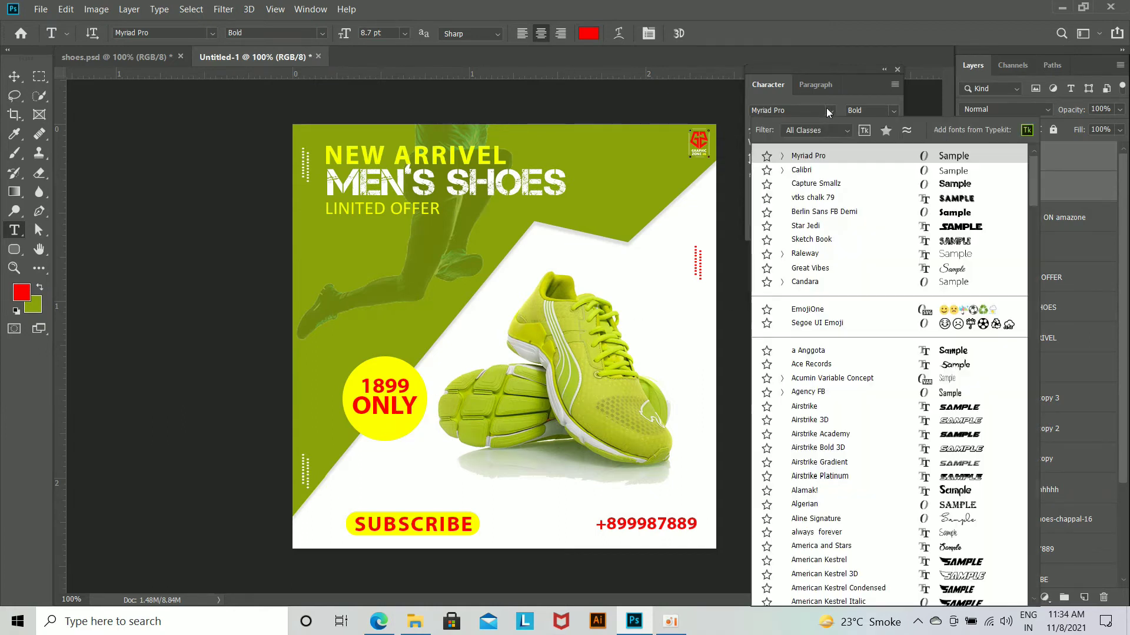
click(964, 185)
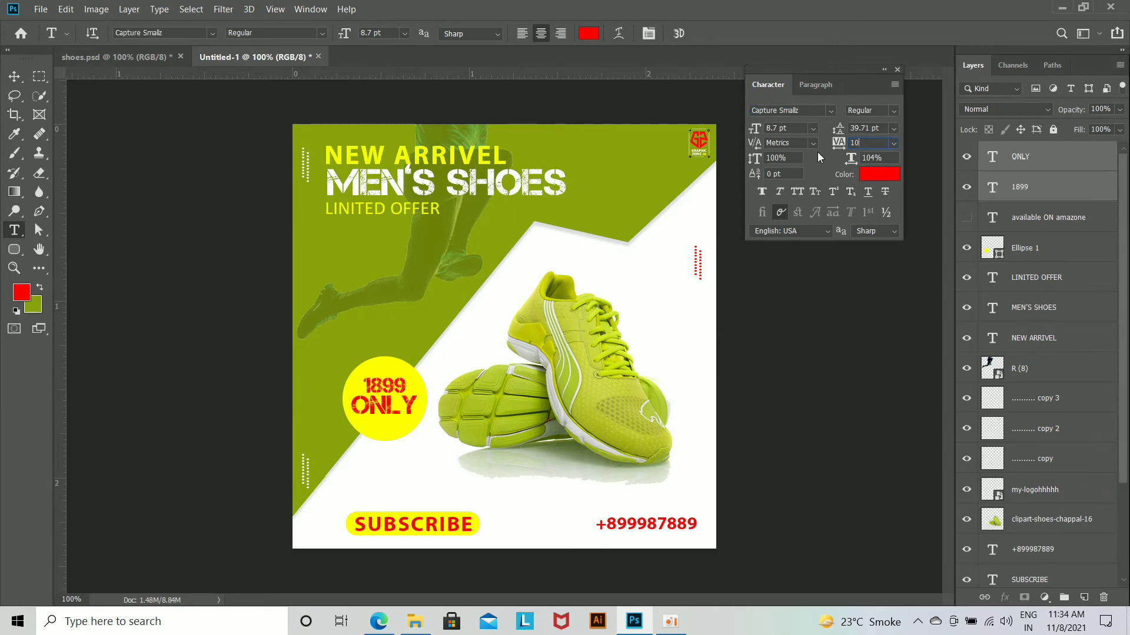
key(Return)
Step: Duplicate the yellow circle and shrink the copy about its centre to 128 px wide
click(1034, 252)
key(ctrl+j)
key(ctrl+t)
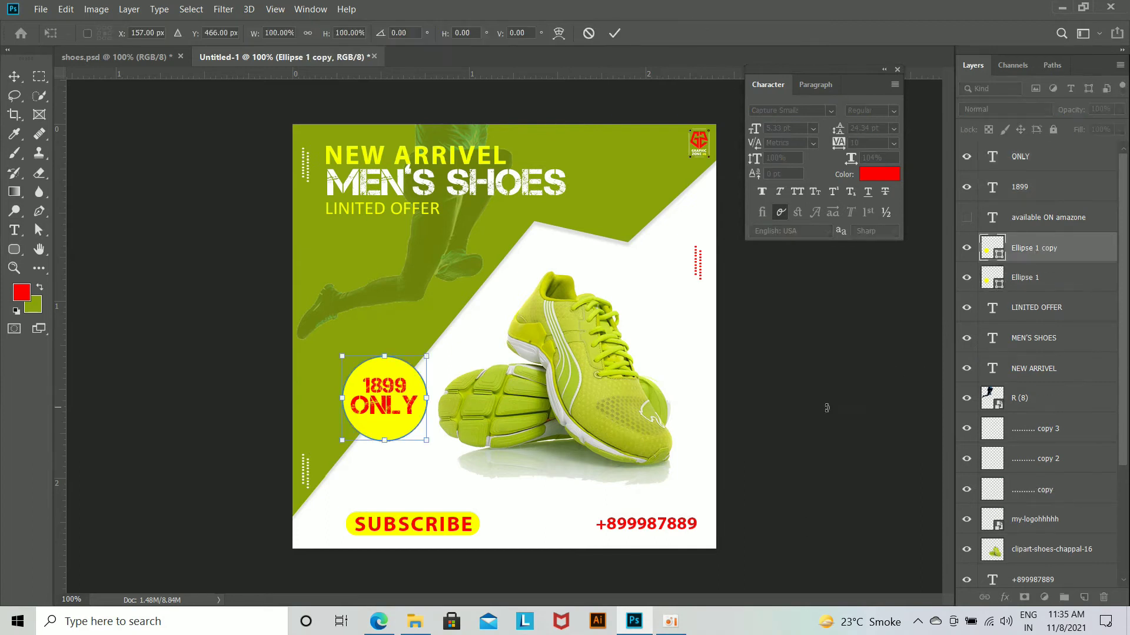
drag(436, 443, 423, 439)
key(ctrl+z)
key(Return)
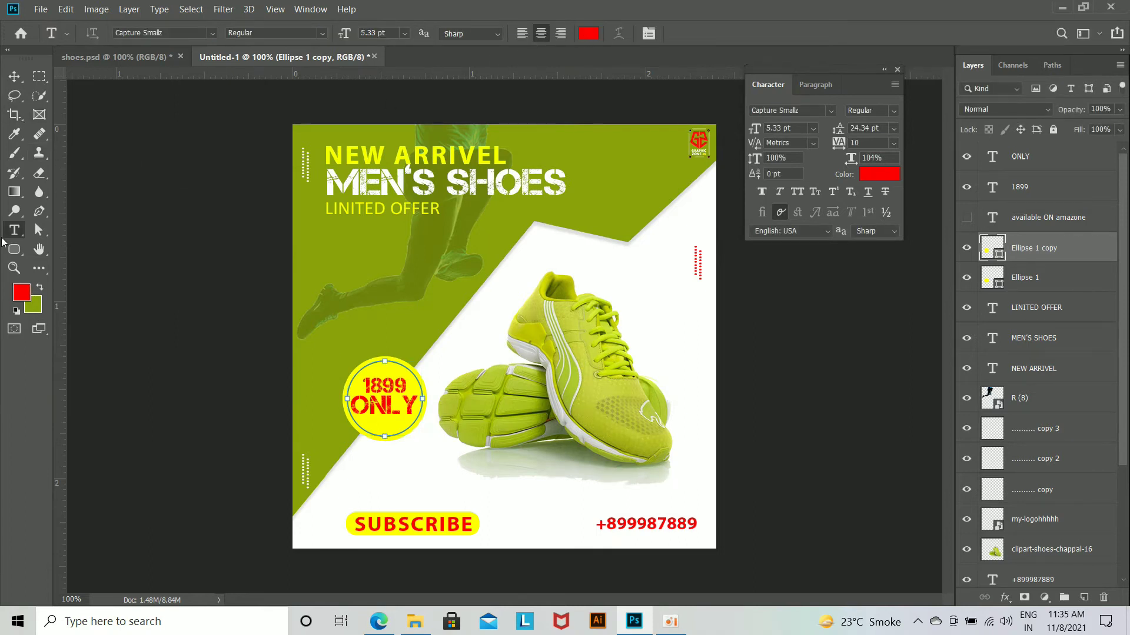
Step: Try an orange-yellow fill on the smaller circle copy, and delete that copy
click(15, 269)
click(10, 251)
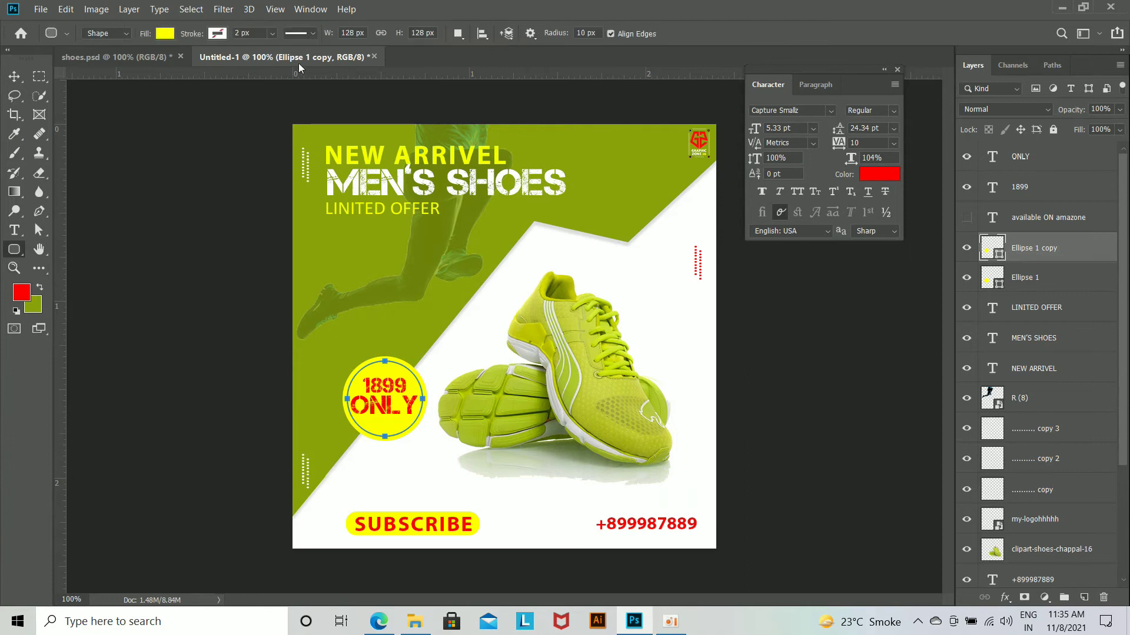
click(163, 34)
click(228, 60)
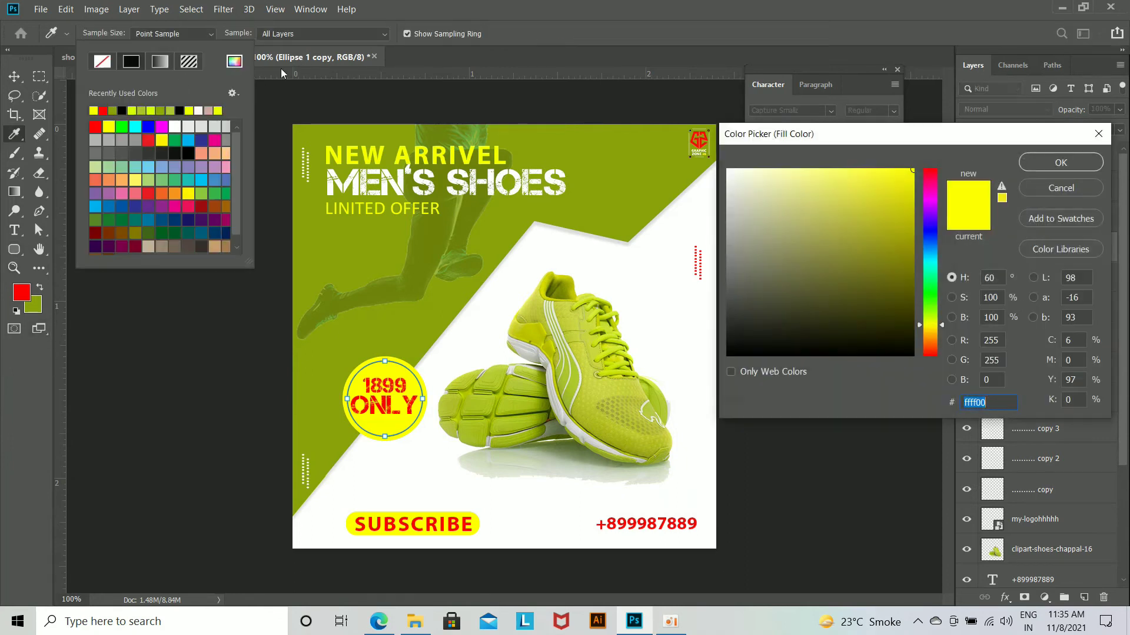
mouse_move(871, 184)
mouse_down()
mouse_move(859, 167)
mouse_move(889, 207)
mouse_up()
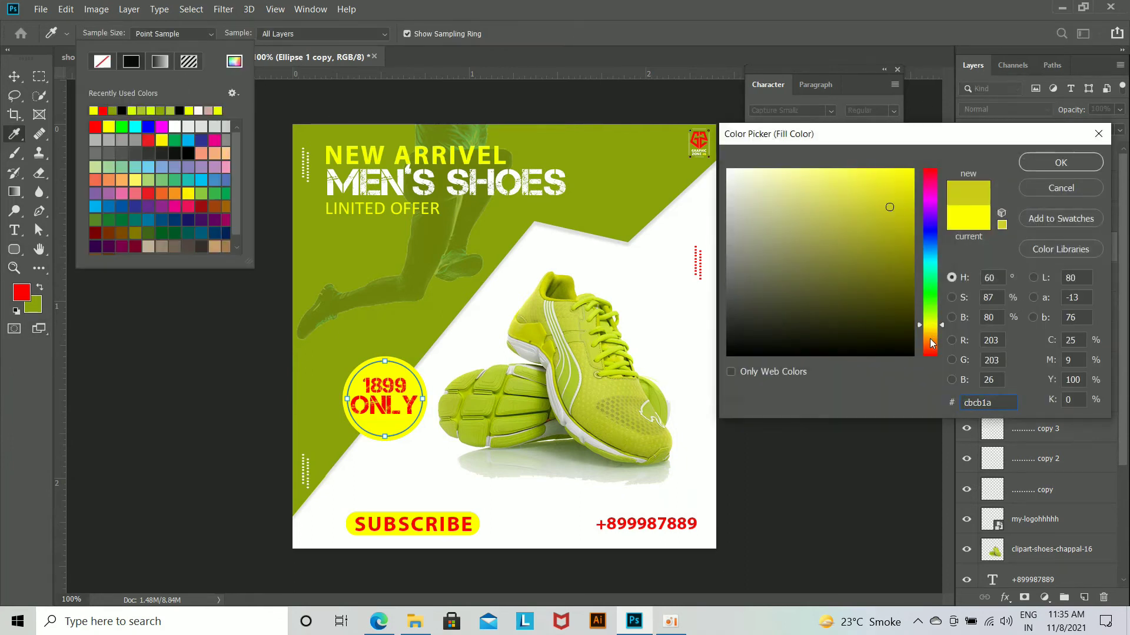
click(929, 331)
click(912, 172)
click(1049, 168)
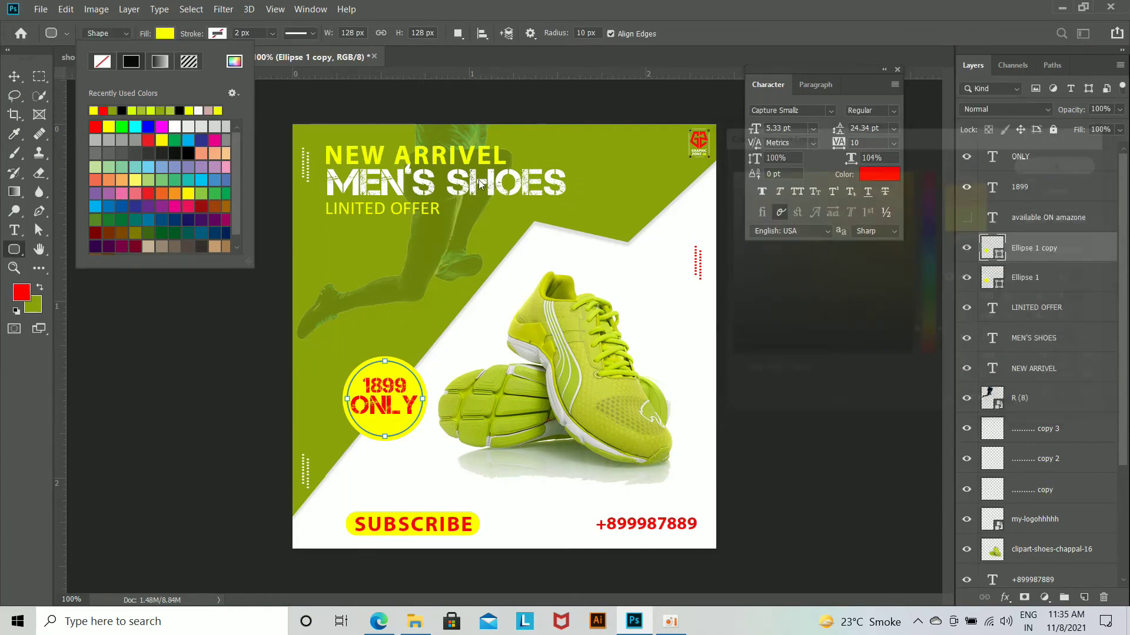
key(v)
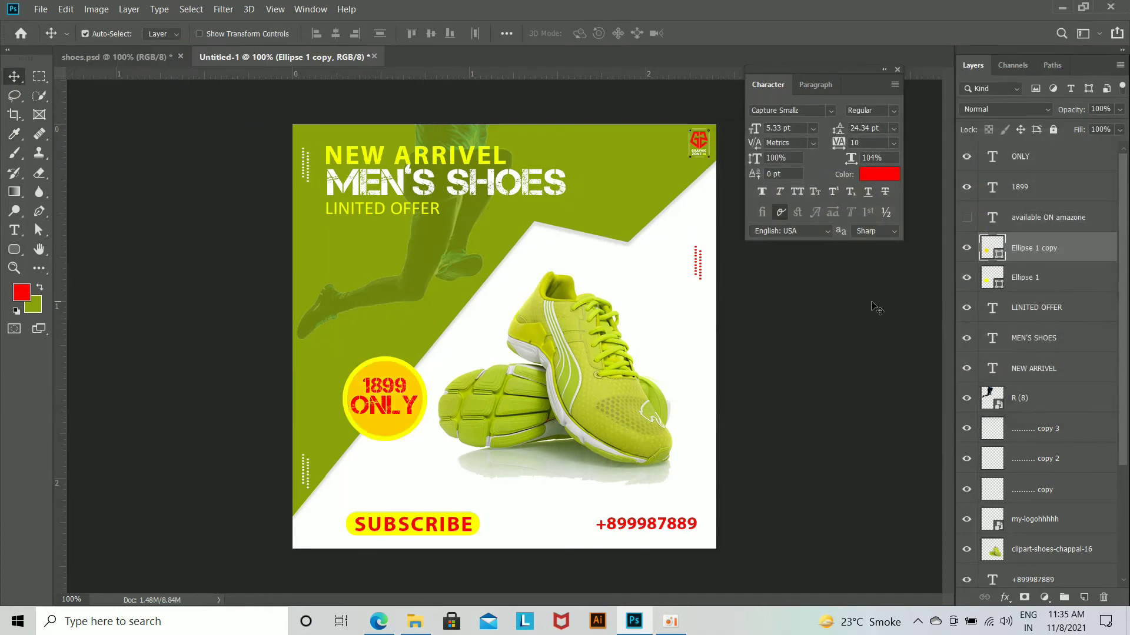
key(Delete)
click(14, 230)
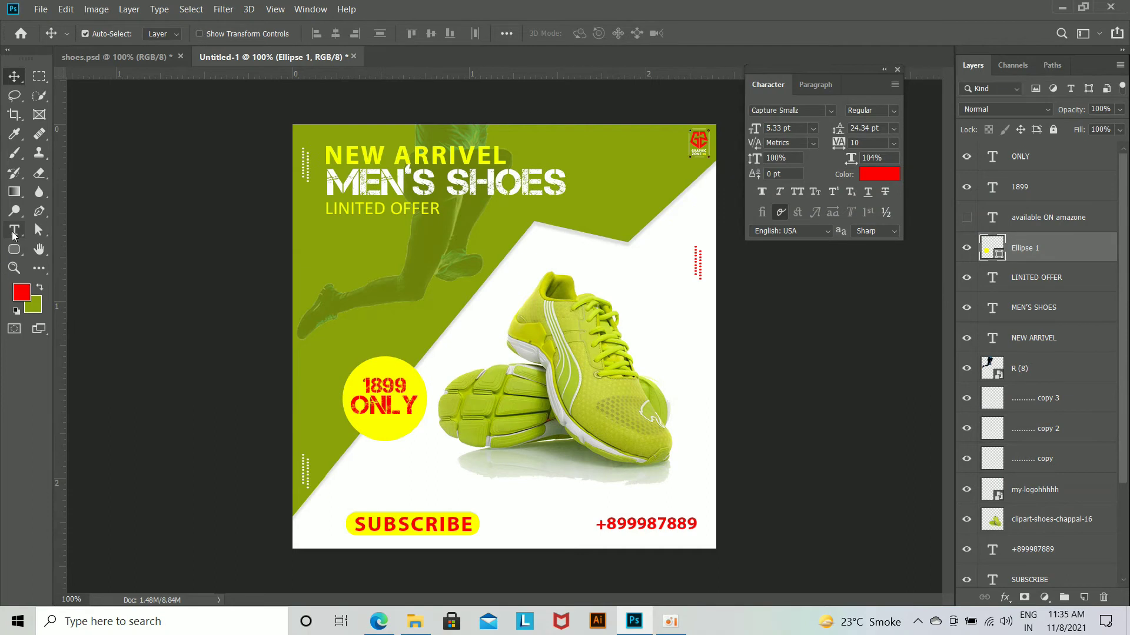
click(542, 431)
text(Www.graphiczon)
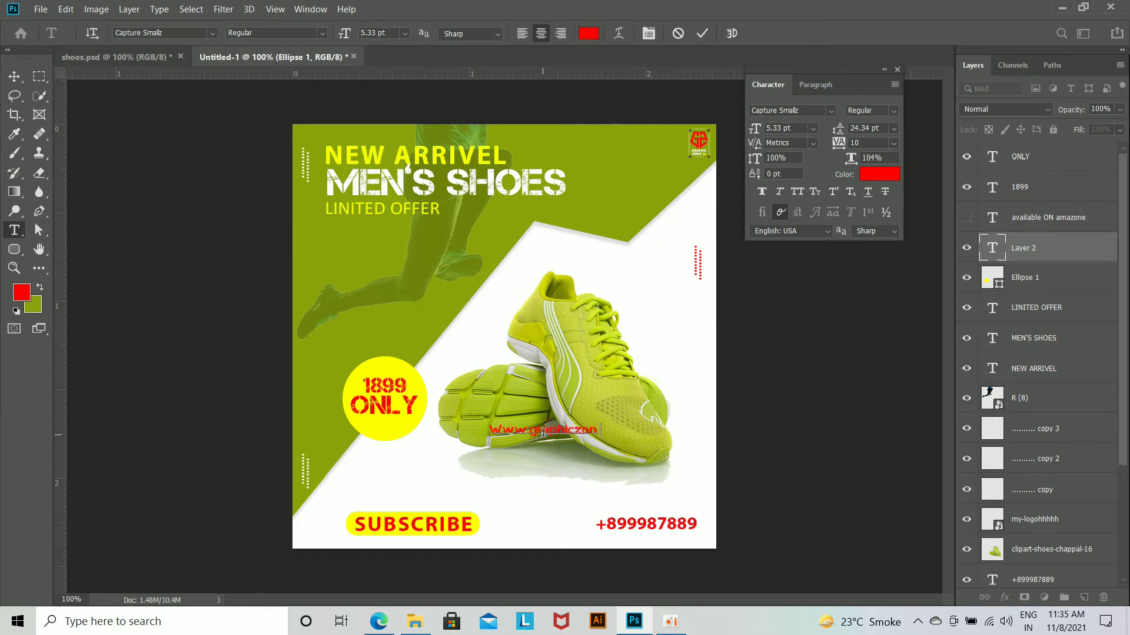
text(e.com)
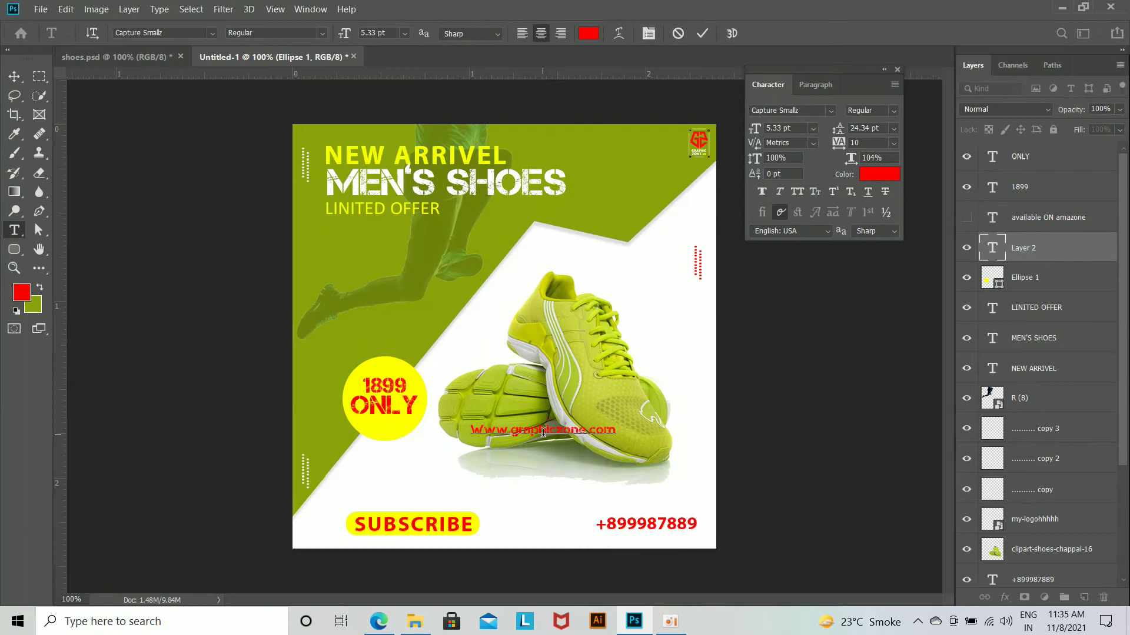
key(ctrl+Return)
Step: Shrink the web address text to 2 pt and place it just above the phone number
scroll(743, 429, up, 2)
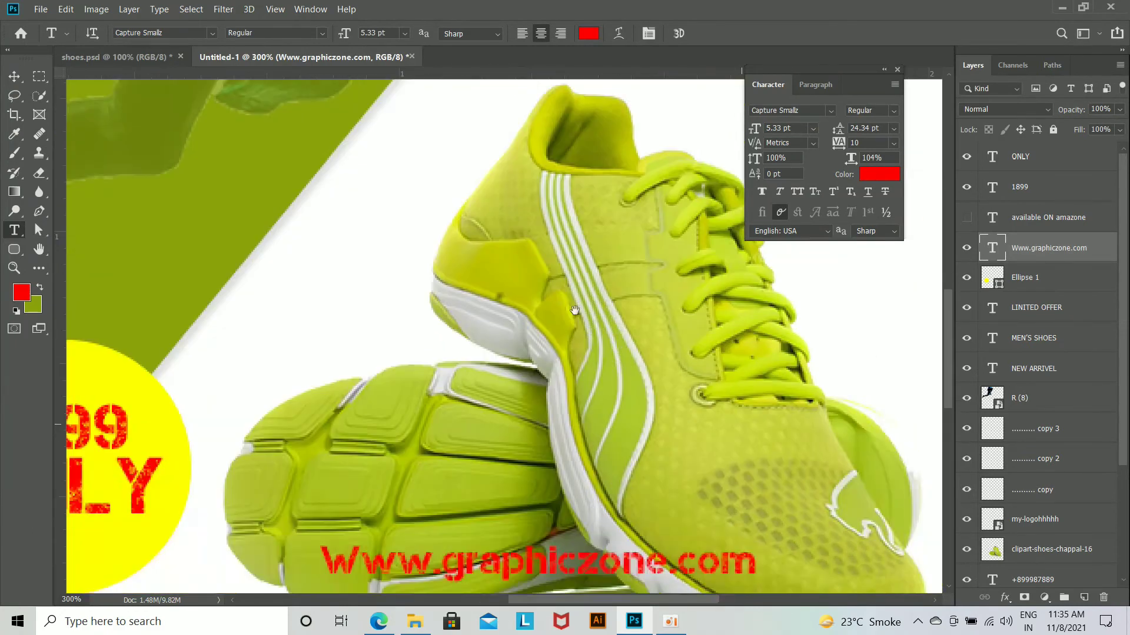
key(ctrl+t)
drag(438, 321, 589, 572)
key(Return)
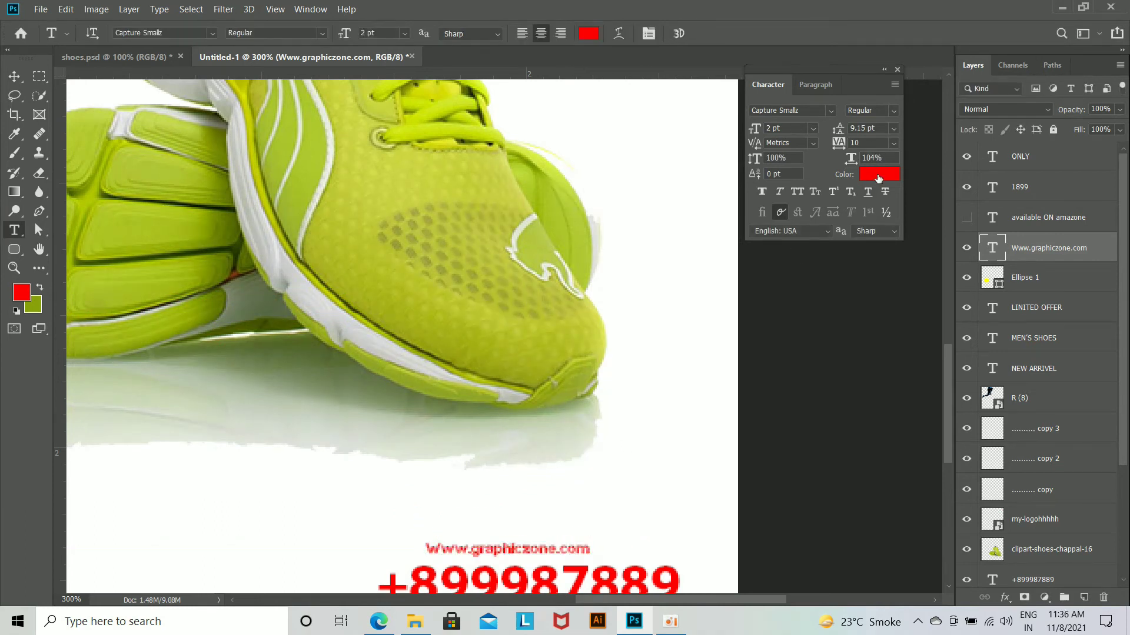
Step: Set the web address in Myriad Pro with a tracking of 210 and shift it closer to the phone number
click(878, 174)
click(1060, 162)
click(830, 111)
click(953, 171)
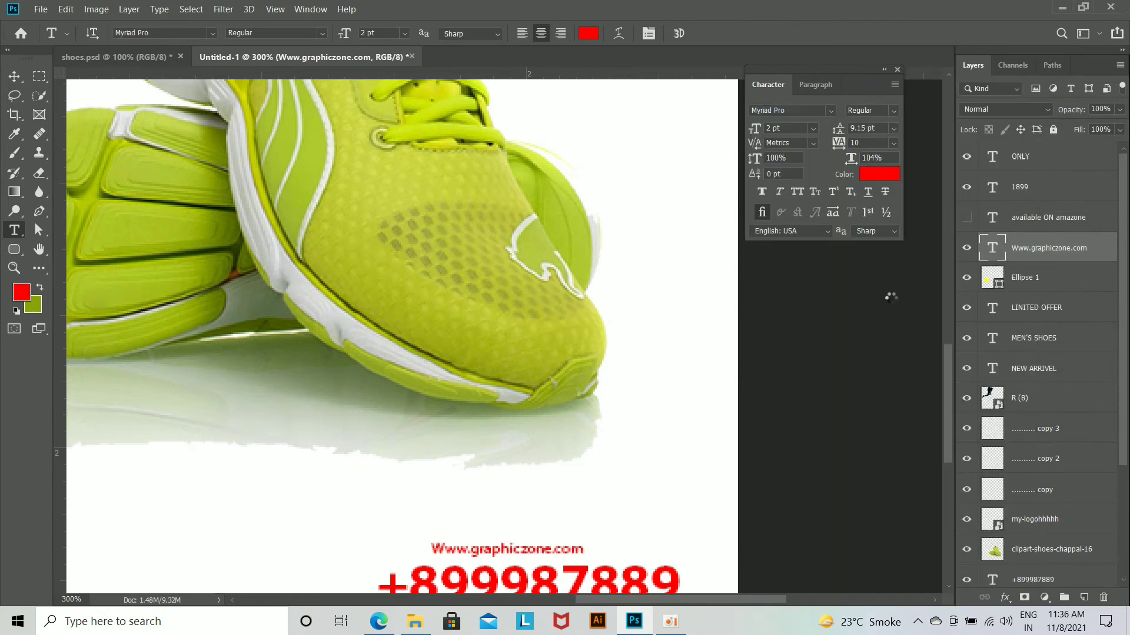
drag(844, 143, 850, 143)
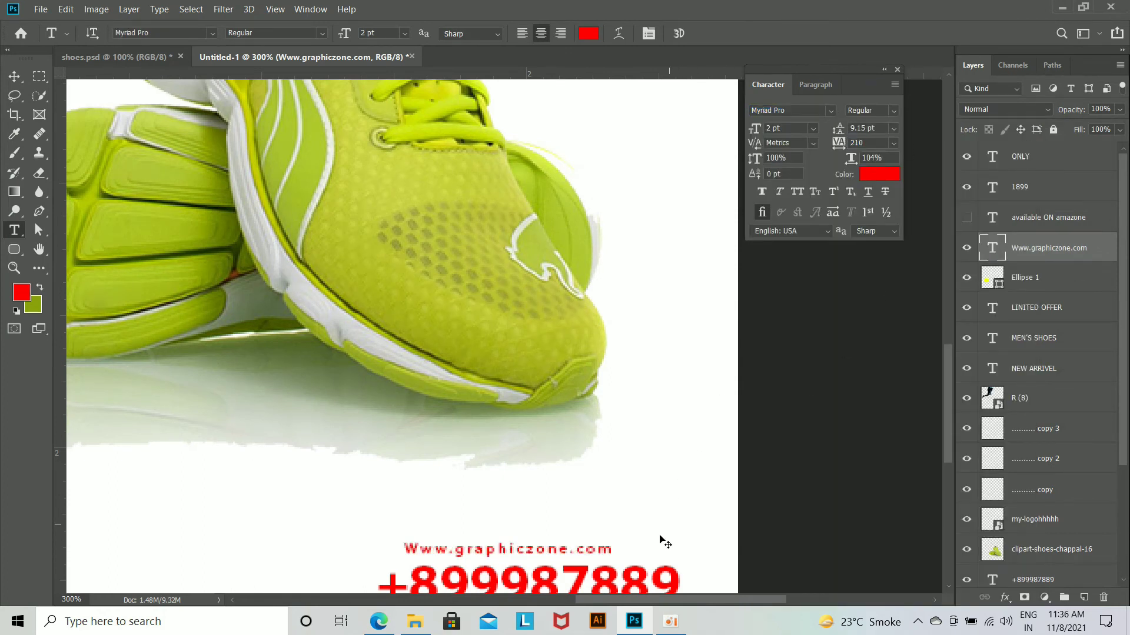
drag(612, 557, 644, 560)
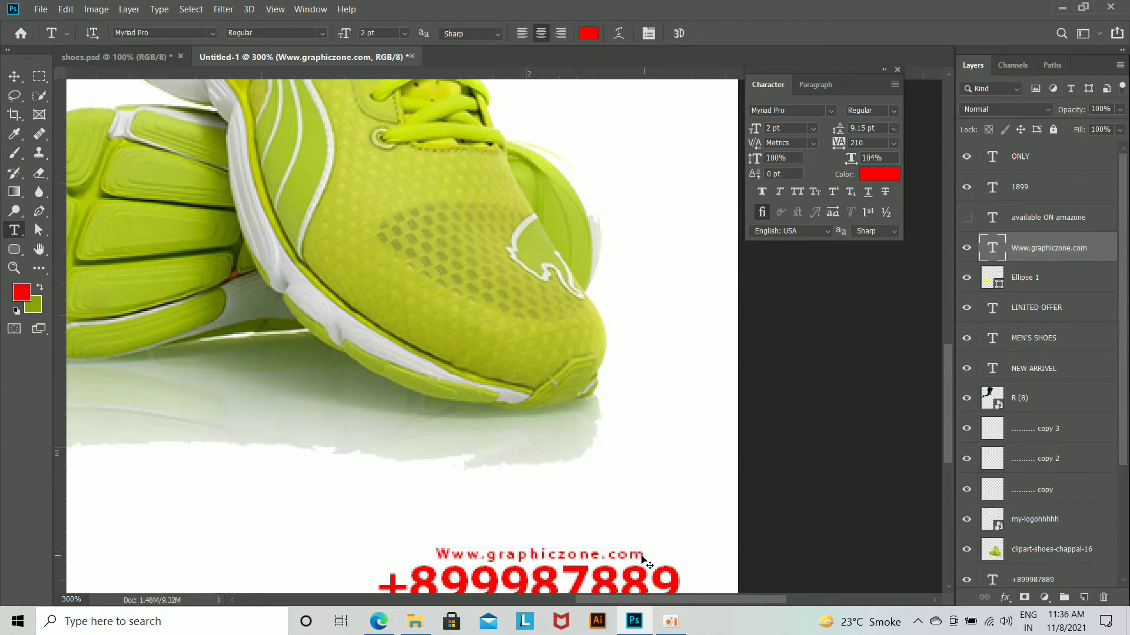
Step: Draw a small red telephone custom shape directly in front of the phone number
key(ctrl+minus)
scroll(633, 558, down, 5)
scroll(633, 558, left, 3)
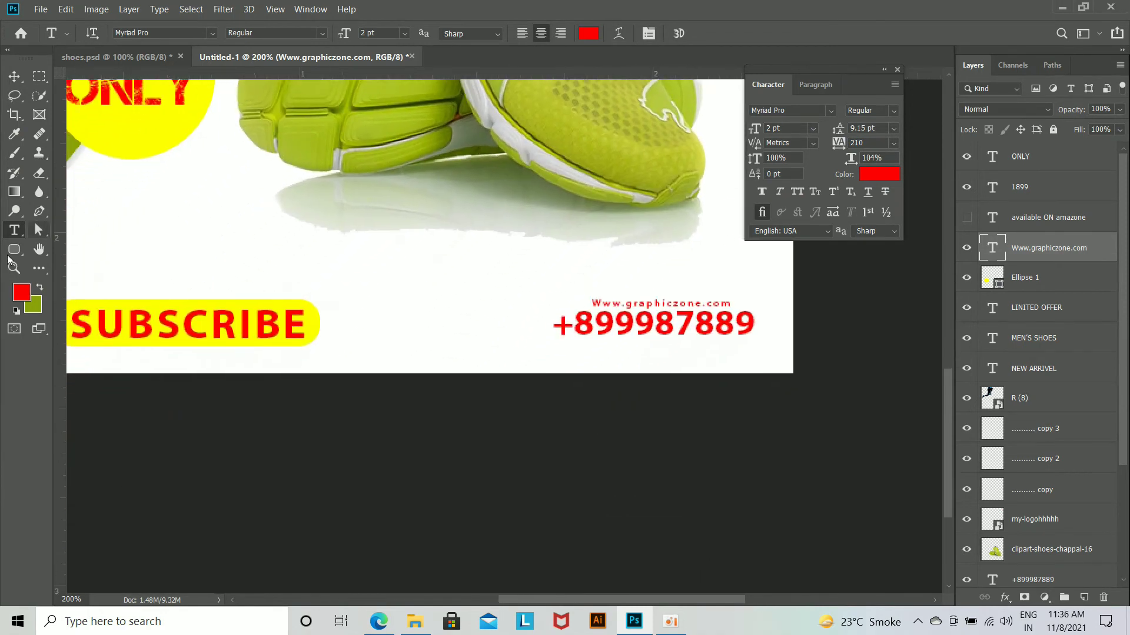
click(13, 251)
right_click(10, 256)
click(65, 317)
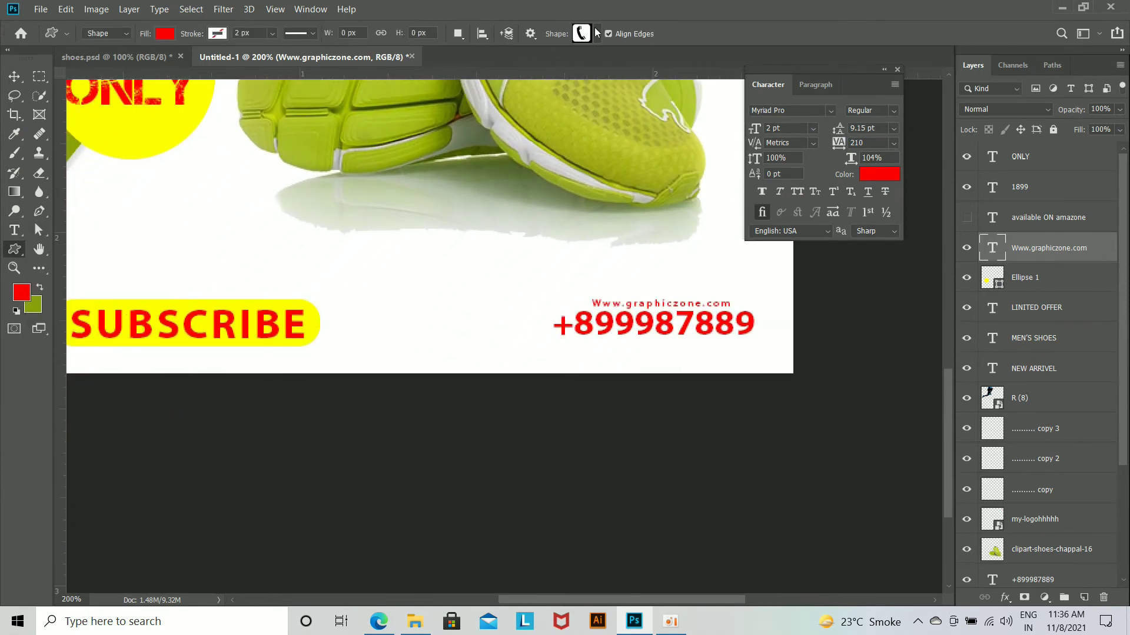
drag(524, 319, 550, 346)
key(v)
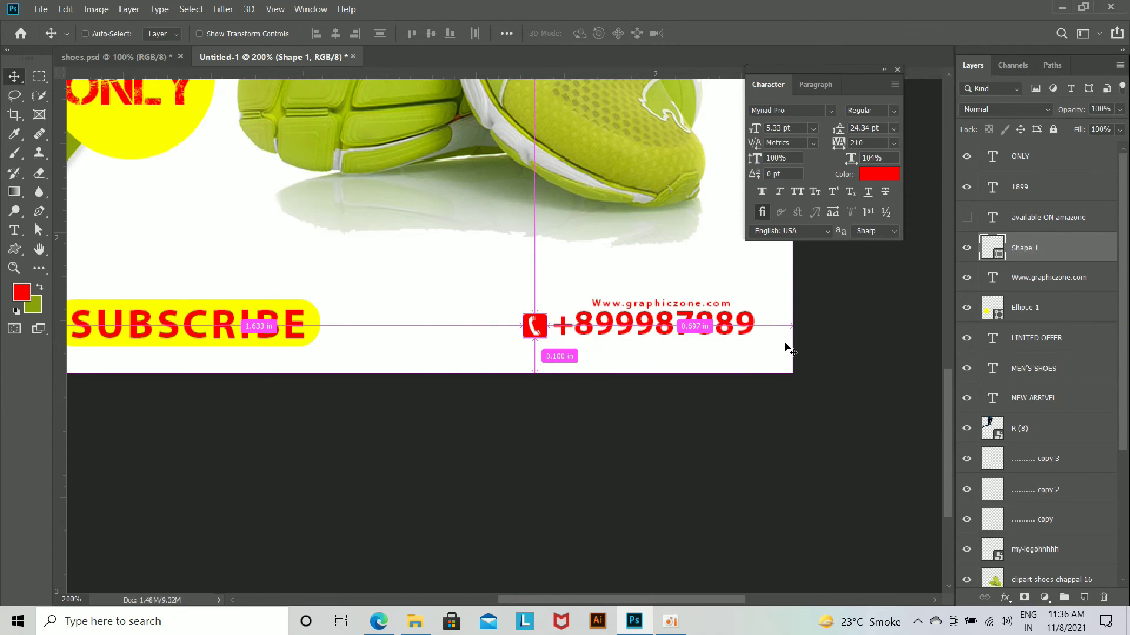
Step: Move the web address text down so it sits just beneath the phone number
key(ctrl+minus)
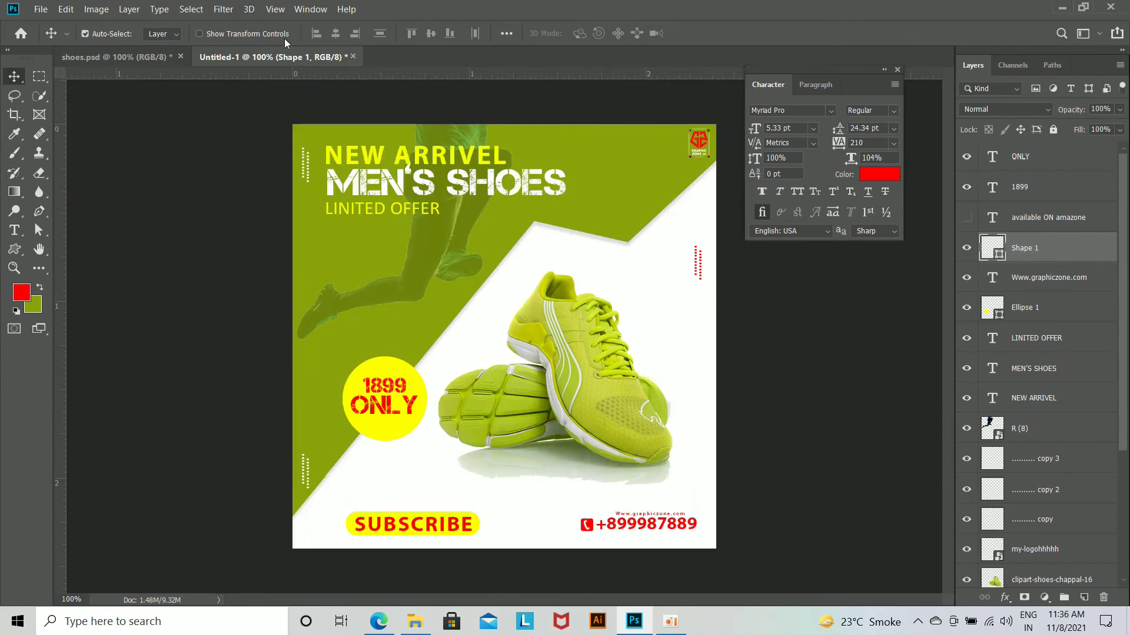
click(1070, 276)
key(shift+Down)
key(shift+Down)
key(shift+Down)
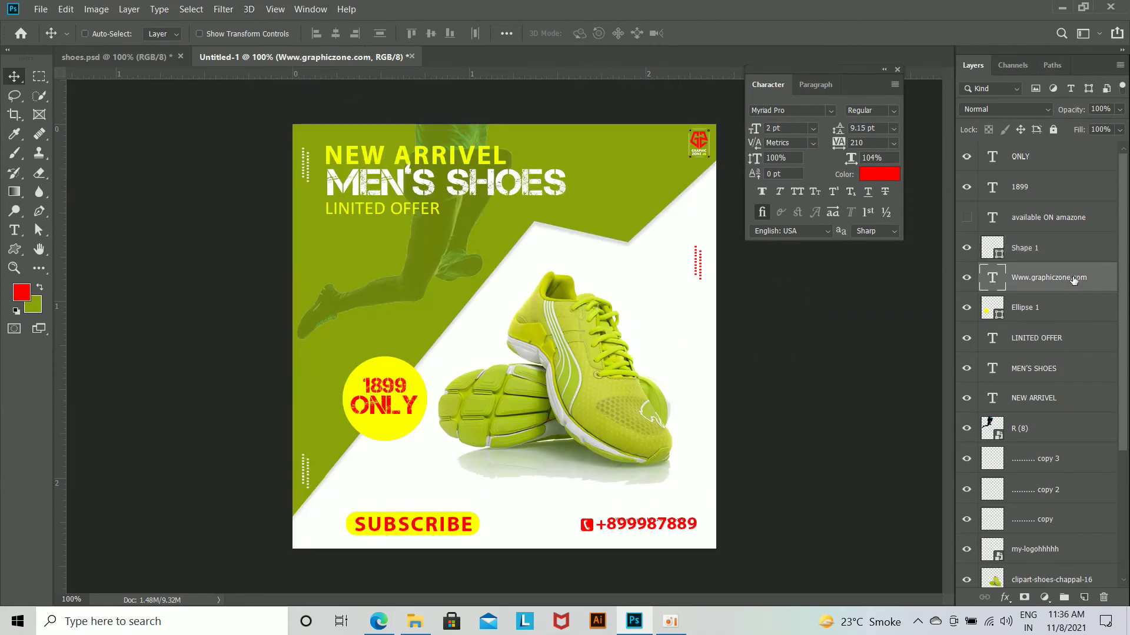
key(Down)
key(Down)
key(Down)
key(Down)
Step: Duplicate the faded runner into the poster's upper-right corner, and flip and reposition the copy behind the logo
drag(427, 270, 758, 119)
drag(416, 238, 713, 132)
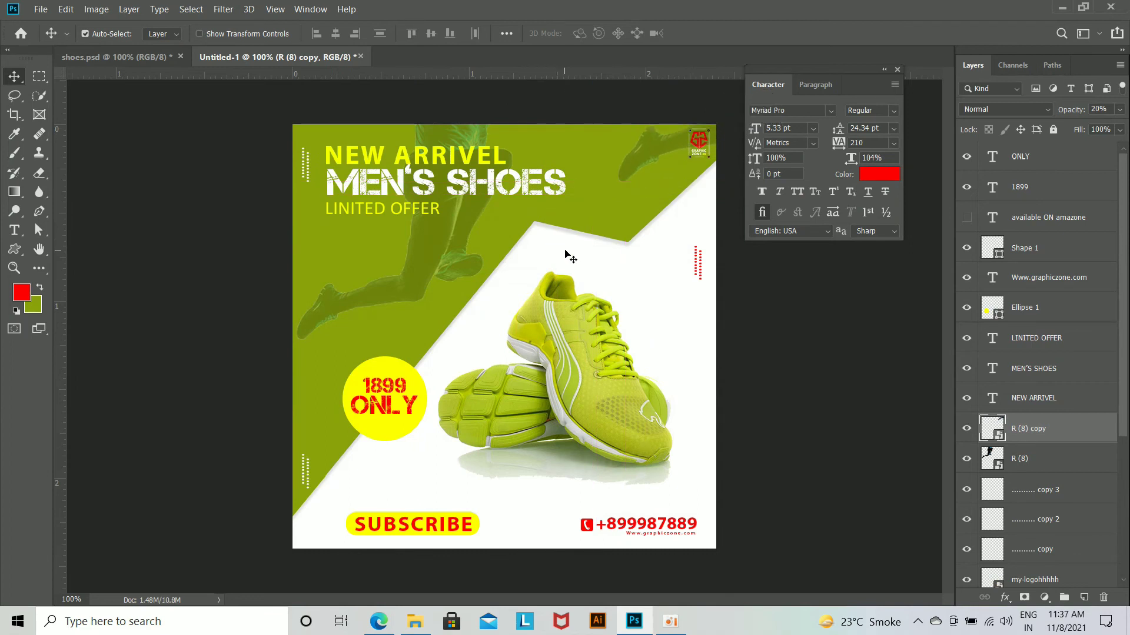
key(ctrl+t)
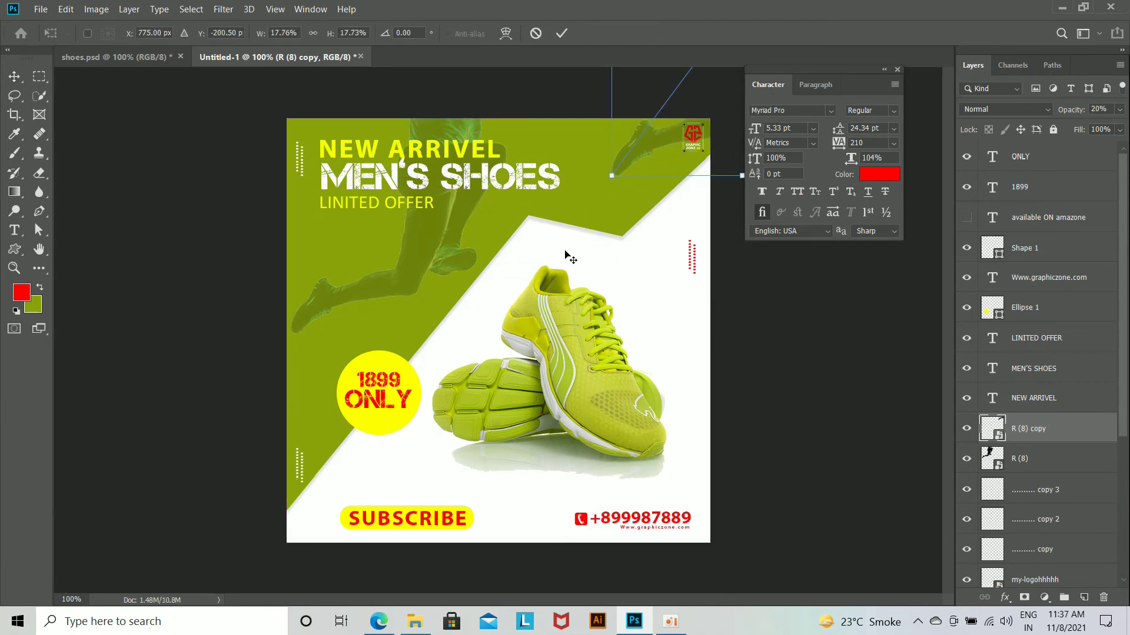
right_click(657, 144)
click(688, 310)
drag(709, 167, 659, 133)
key(Return)
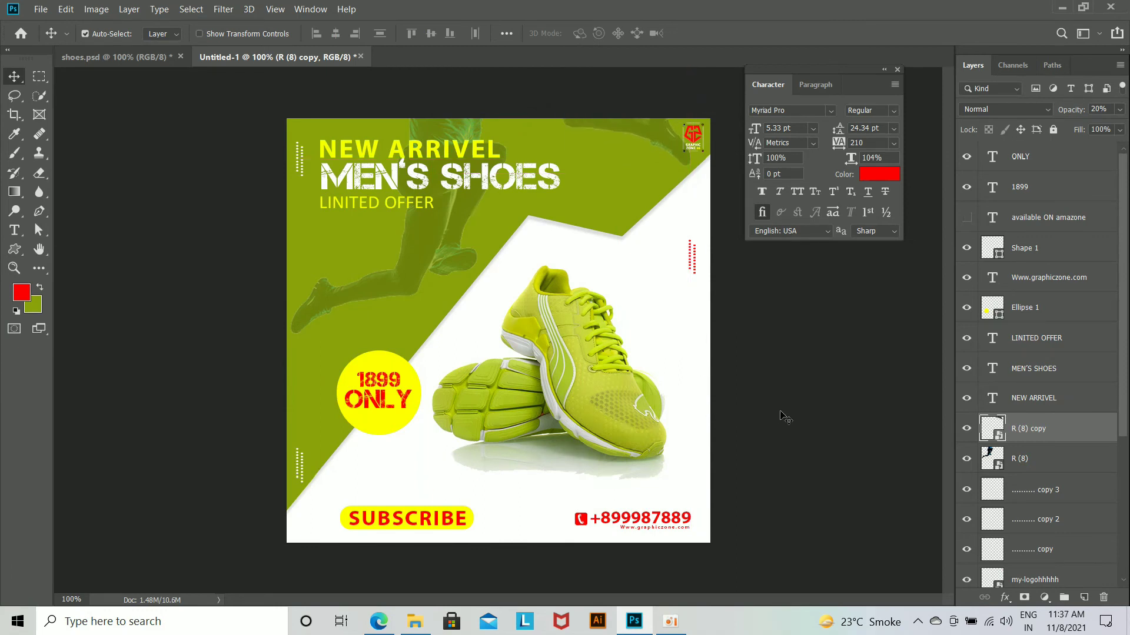
Step: Duplicate the green angled background layer and load the lower layer's outline as a selection
scroll(1028, 465, down, 6)
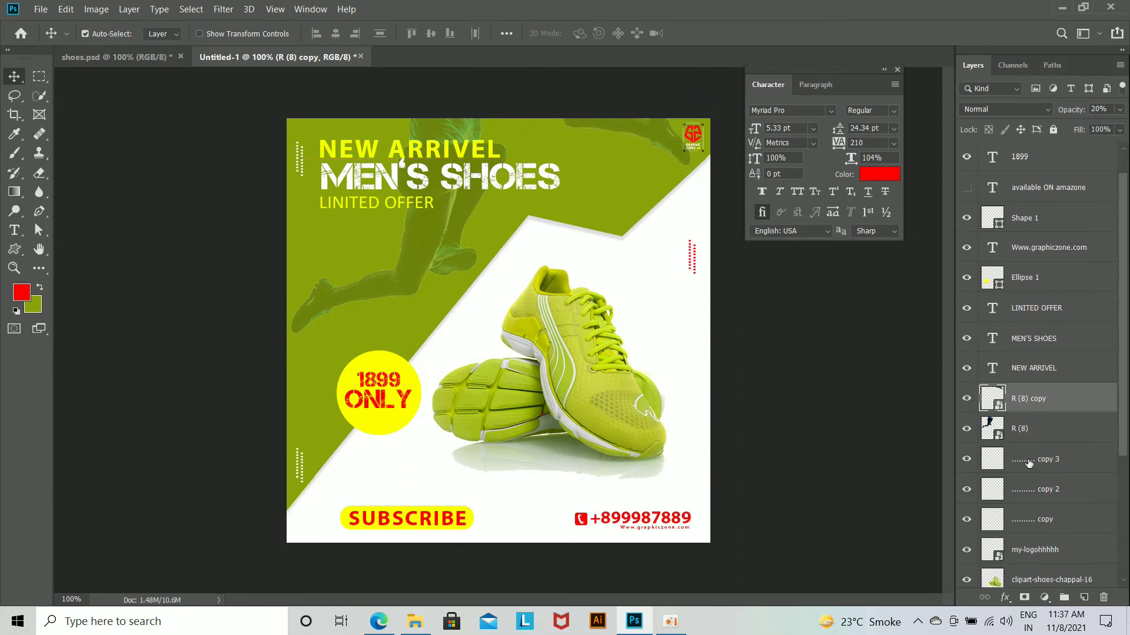
click(1028, 572)
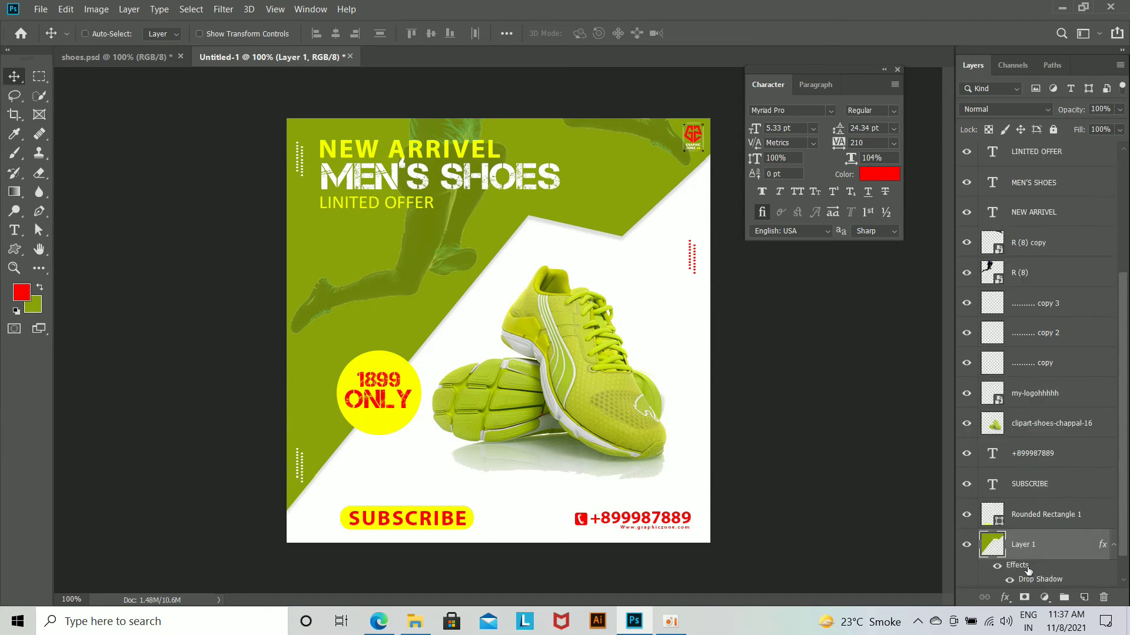
key(ctrl+j)
ctrl+click(992, 514)
Step: Fill the lower background shape with bright yellow-green, deselect, and offset it slightly as a thin edge beside the green area
key(i)
click(32, 304)
drag(872, 206, 915, 167)
click(1060, 162)
click(40, 287)
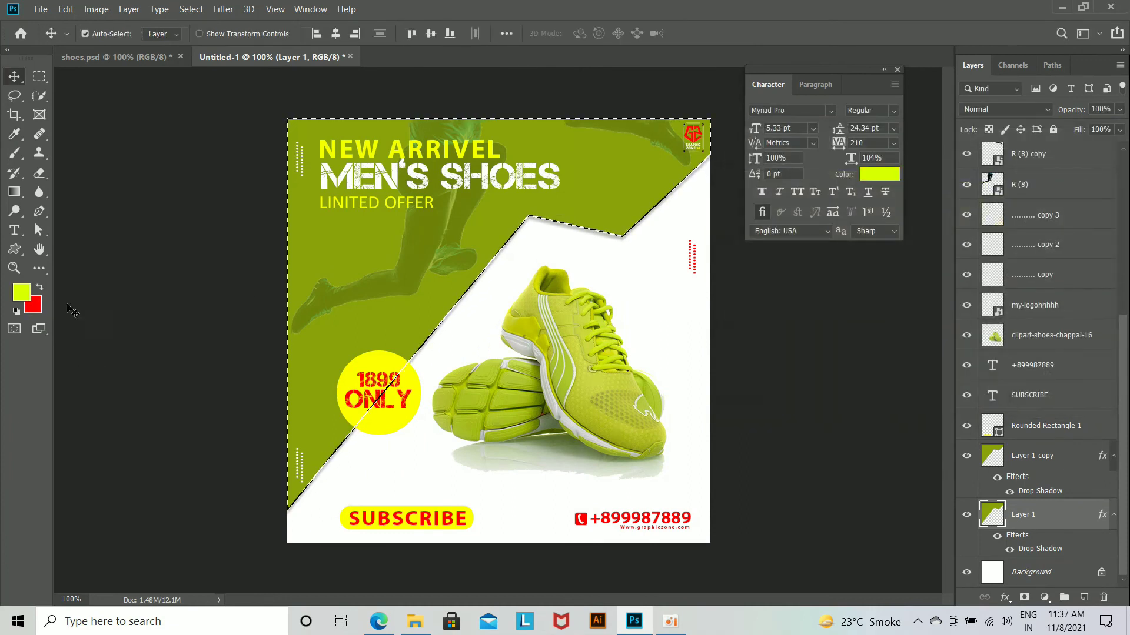
key(alt+BackSpace)
key(ctrl+d)
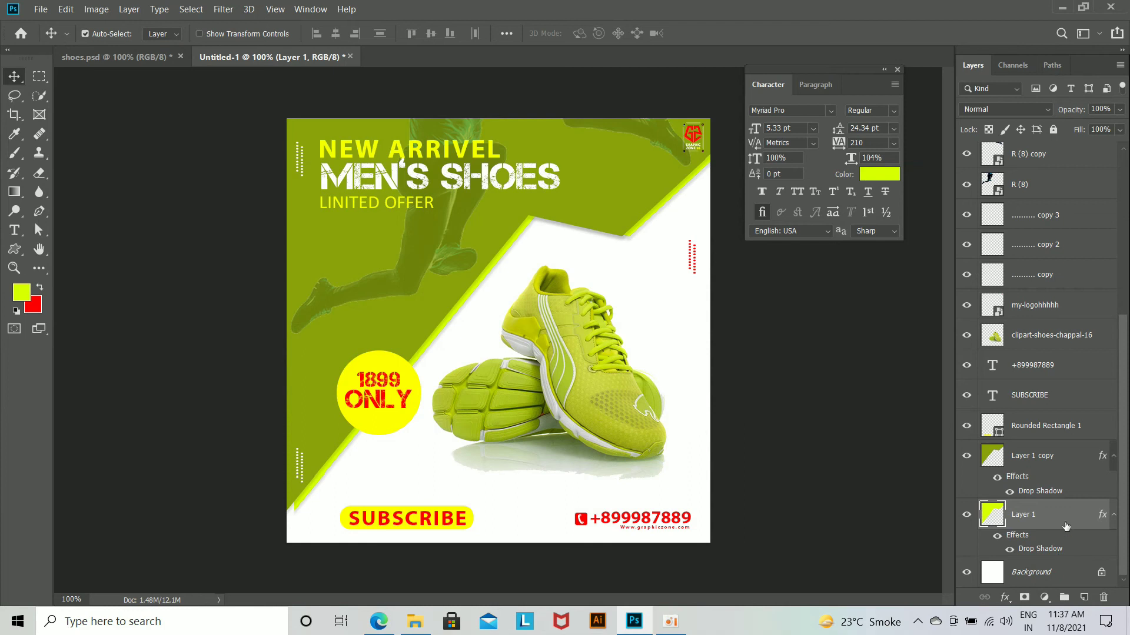
scroll(1037, 235, up, 5)
key(ctrl+alt+shift+e)
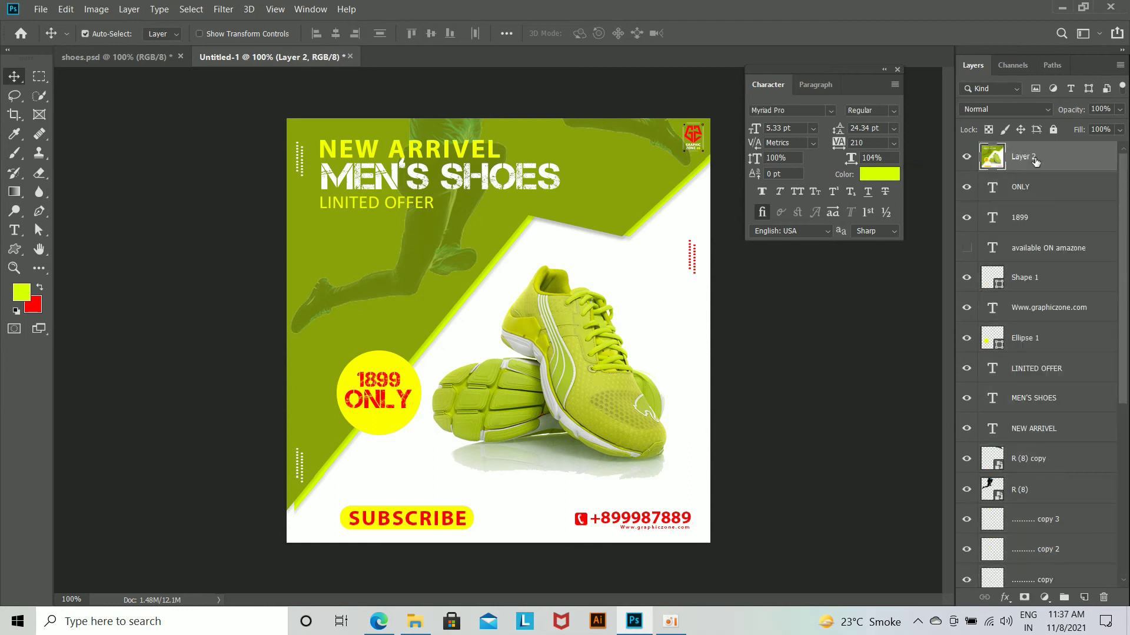
key(ctrl+j)
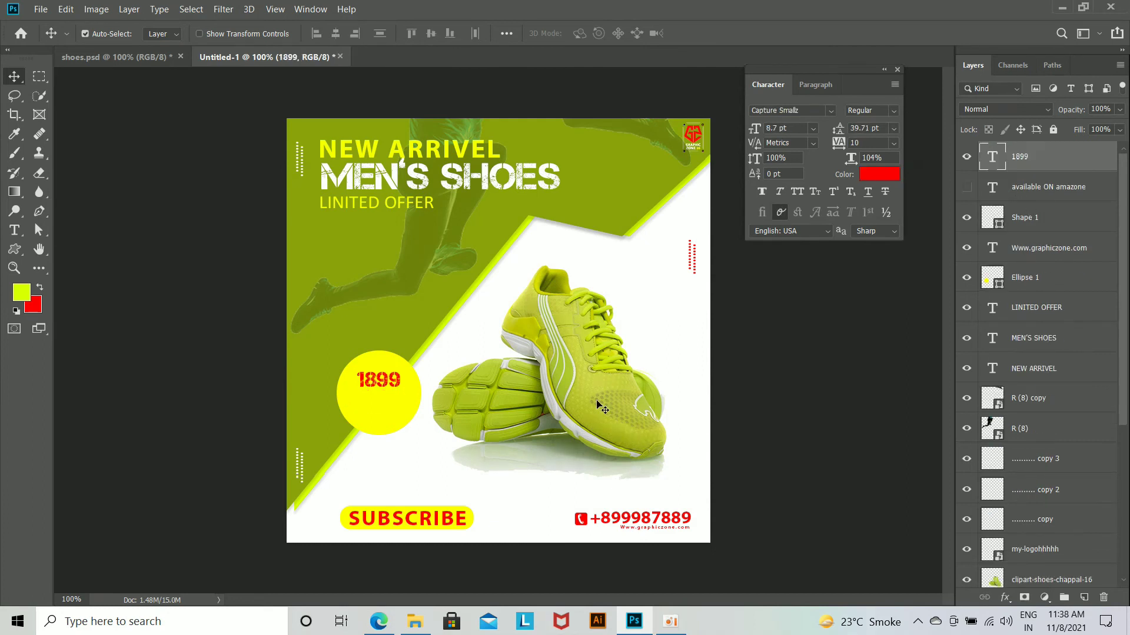
Step: Shift the shoe image slightly down and to the right
drag(601, 406, 605, 409)
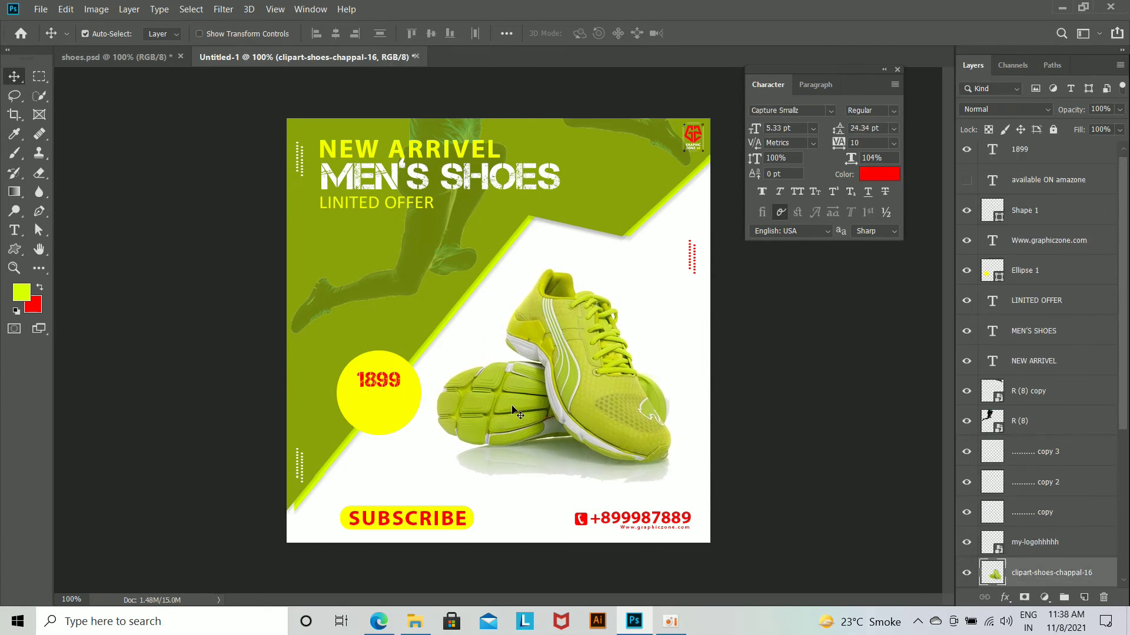
scroll(1050, 457, up, 1)
shift+click(1019, 167)
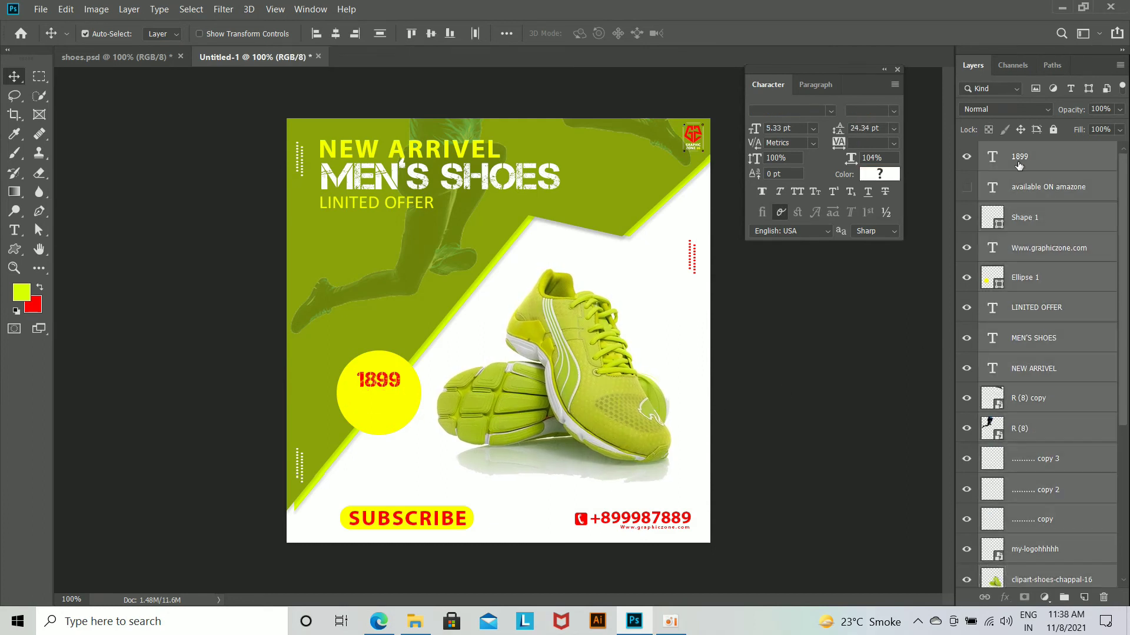
click(1024, 168)
Step: Show the hidden "available ON amazone" text and move it beneath the SUBSCRIBE button
click(1048, 186)
click(967, 186)
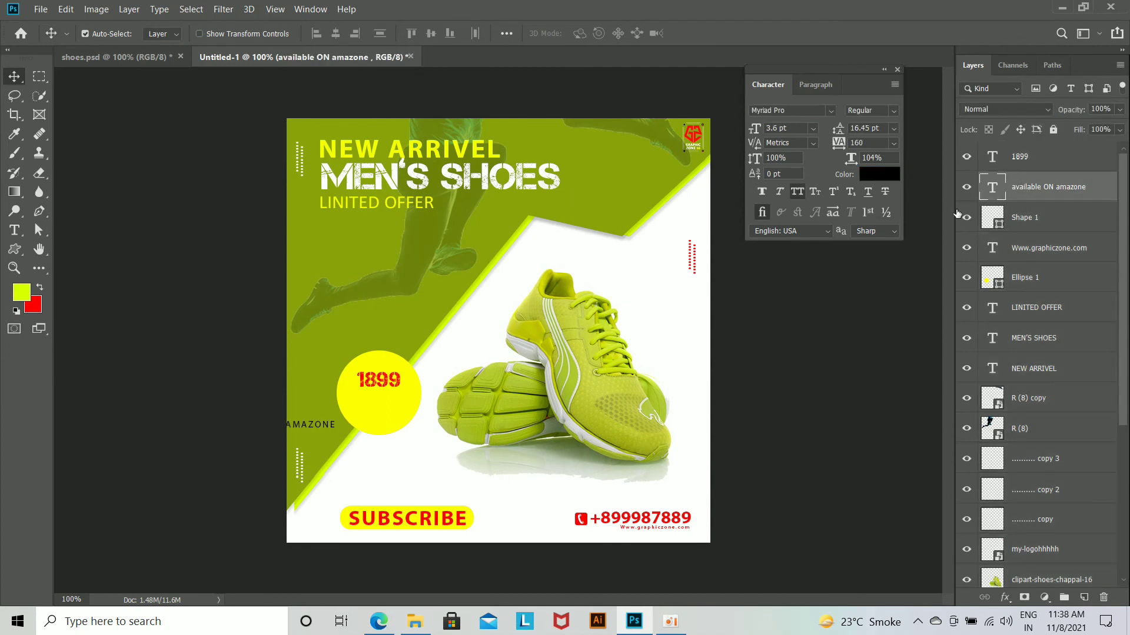
drag(327, 425, 575, 535)
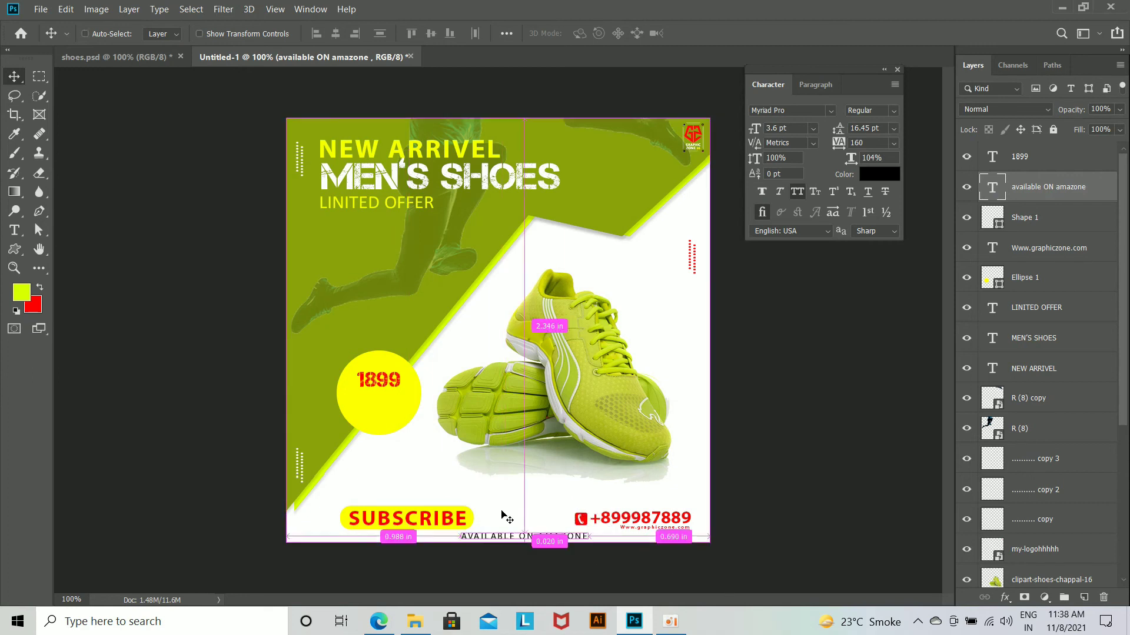
key(ctrl+plus)
drag(424, 528, 516, 240)
drag(641, 419, 414, 419)
Step: Scale the AVAILABLE ON AMAZONE text down to 2.45 pt, centred under SUBSCRIBE
key(ctrl+t)
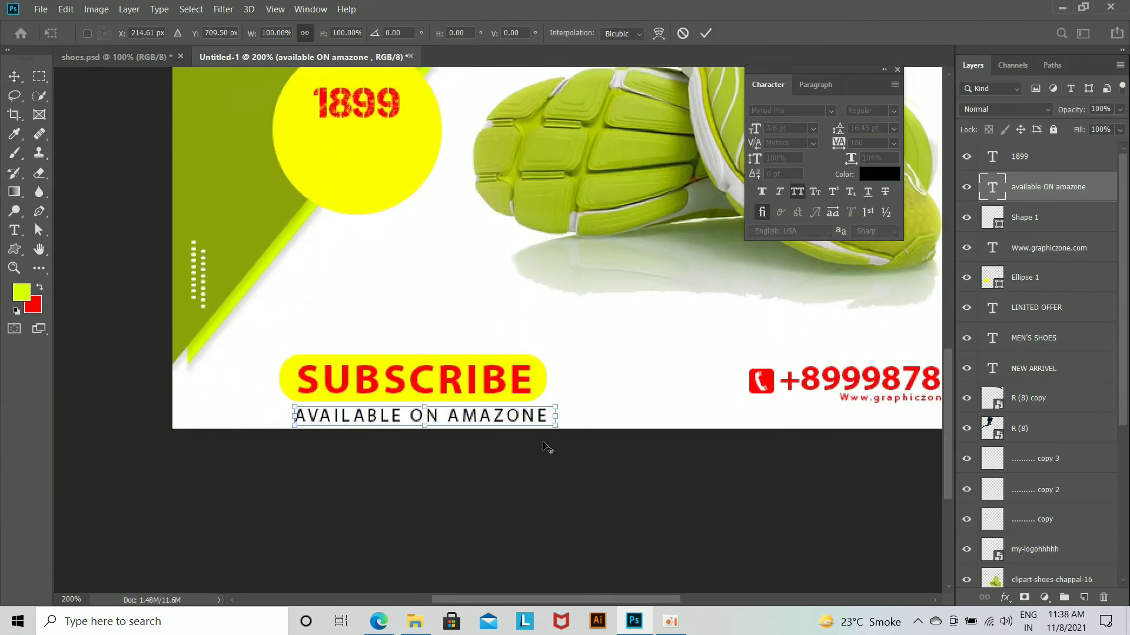
drag(553, 428, 505, 425)
key(Return)
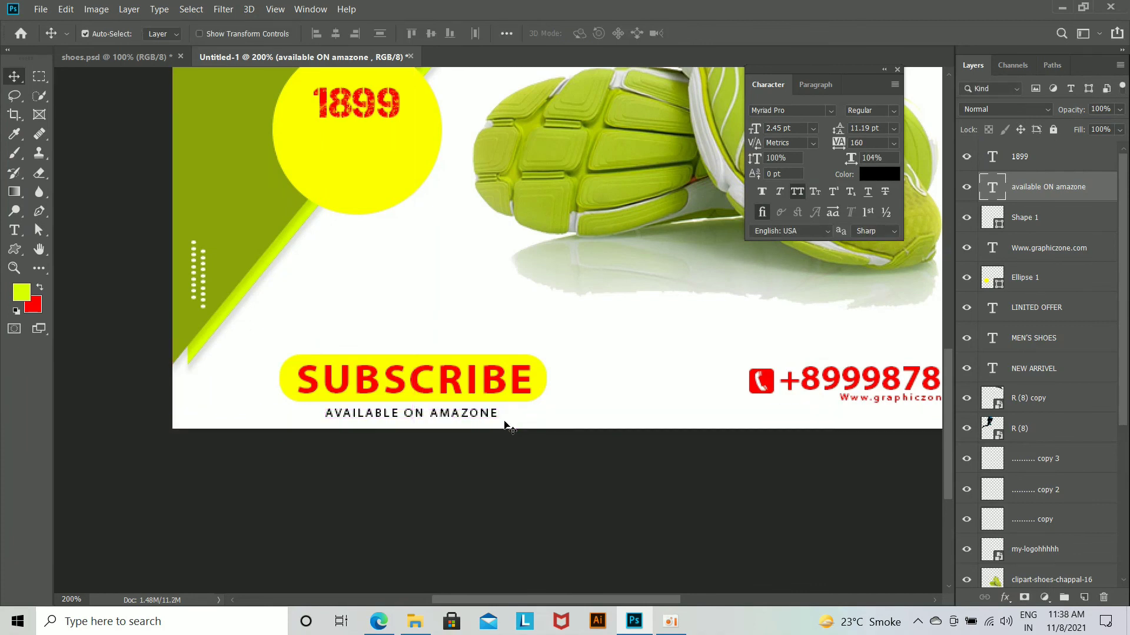
Step: Replace the small text under SUBSCRIBE with "YOUTUBE CHENNAL"
double_click(487, 416)
key(BackSpace)
text(YOUTUBE CHENNAL)
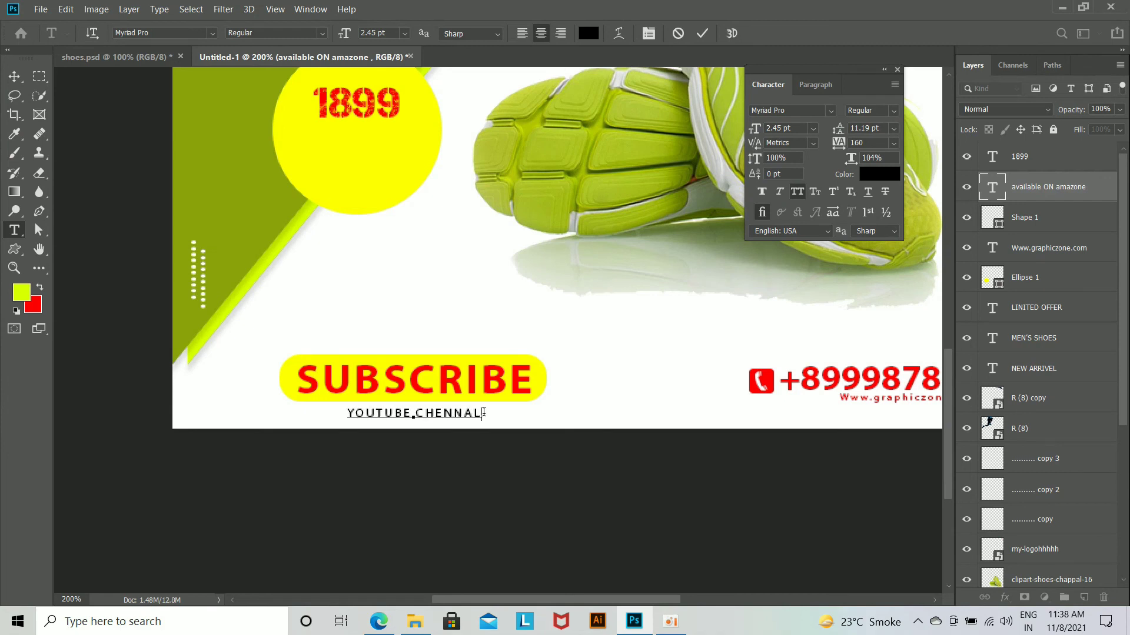
key(ctrl+Return)
Step: Set the YOUTUBE CHENNAL text's tracking to 520 and nudge it to the centre under SUBSCRIBE
key(v)
drag(841, 150, 855, 149)
key(Left)
key(Left)
key(Left)
key(Left)
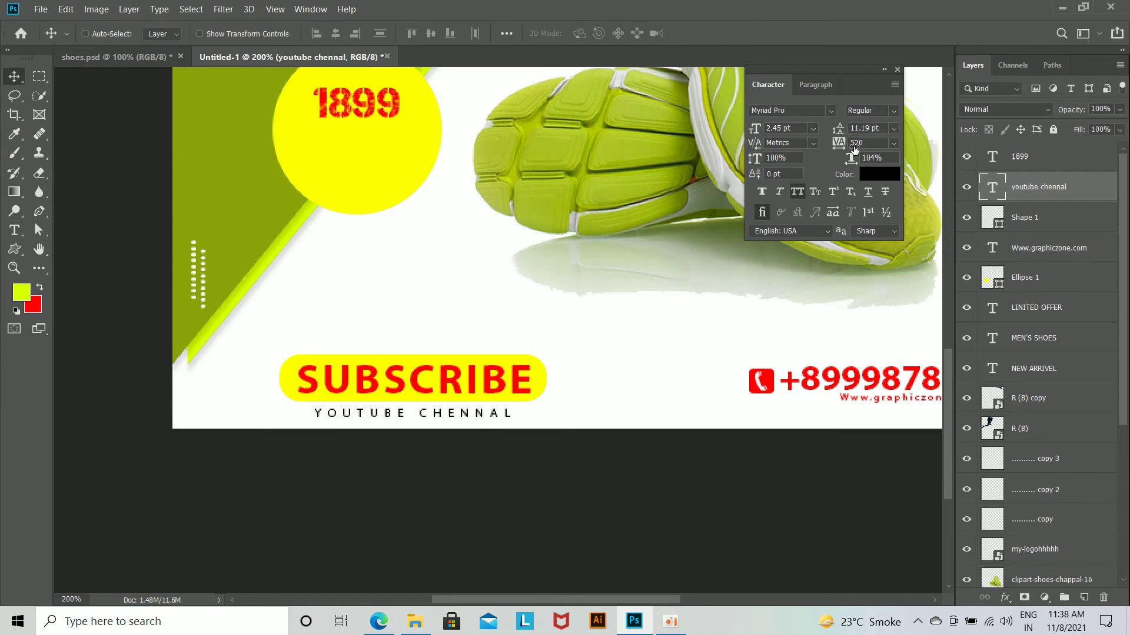
key(ctrl+minus)
key(ctrl+minus)
key(ctrl+plus)
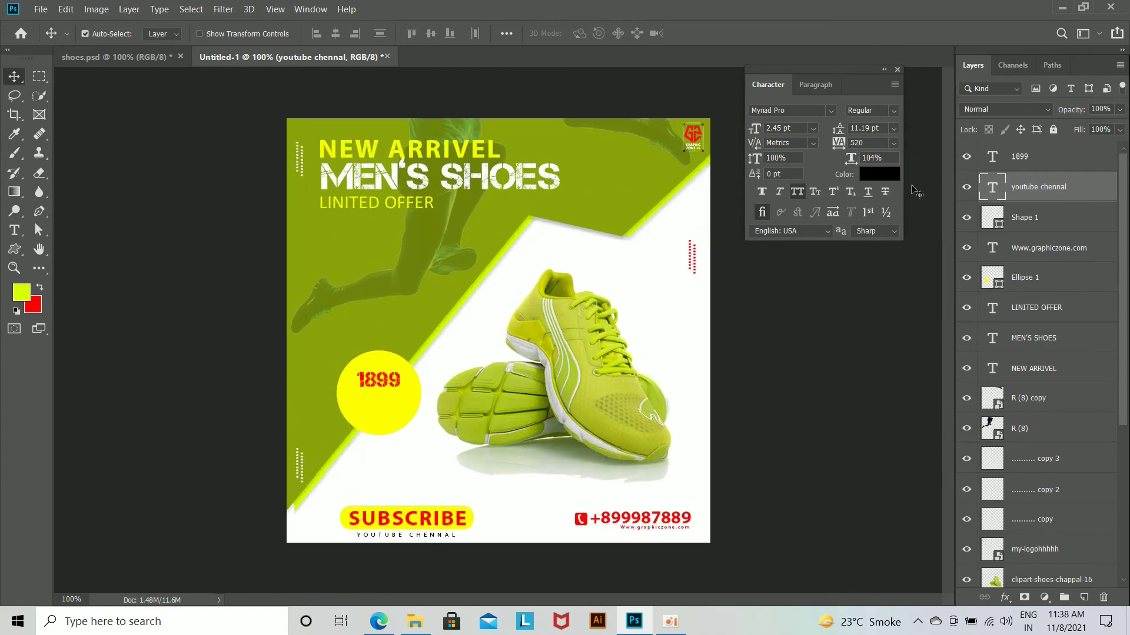
key(Right)
key(Right)
Step: Stamp all visible layers into a merged layer above the others and duplicate that merged layer
scroll(1071, 428, down, 5)
click(1066, 518)
scroll(1069, 343, up, 5)
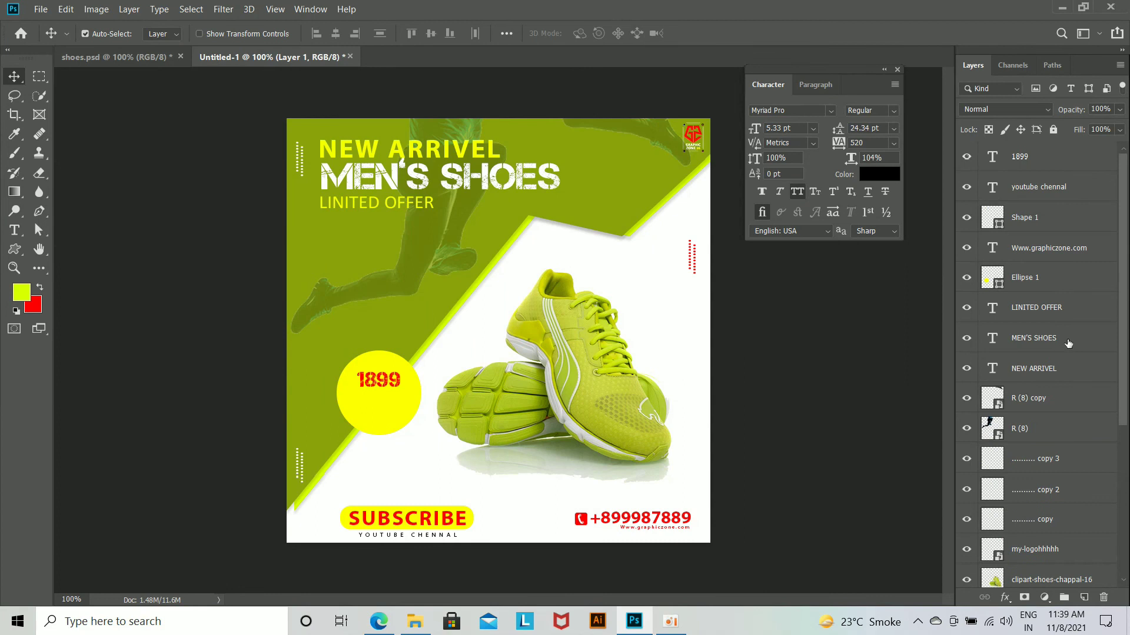
shift+click(1029, 169)
key(ctrl+alt+shift+e)
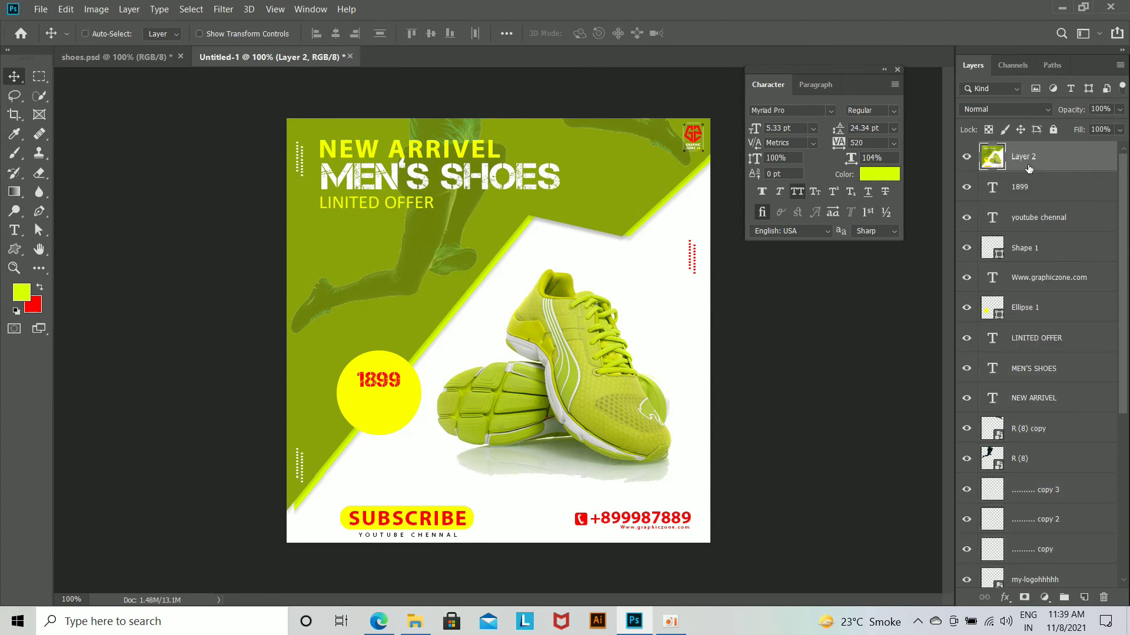
key(ctrl+j)
Step: Hide the upper merged copy and apply a Gaussian Blur with a 4.0 px radius to Layer 2
click(966, 158)
click(1030, 188)
click(224, 8)
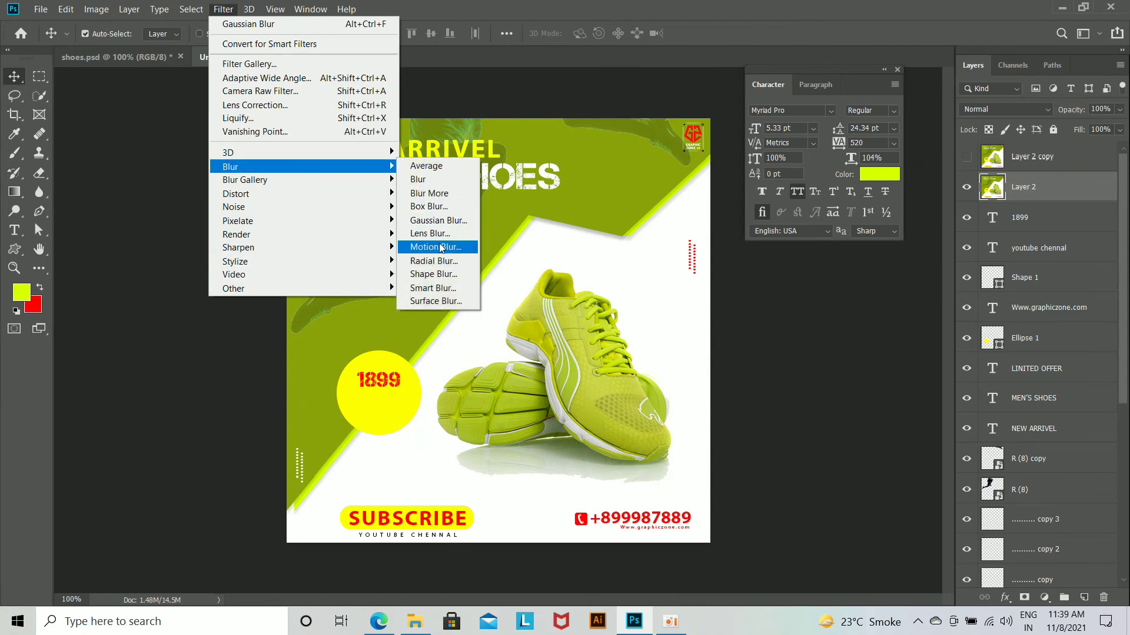
click(443, 220)
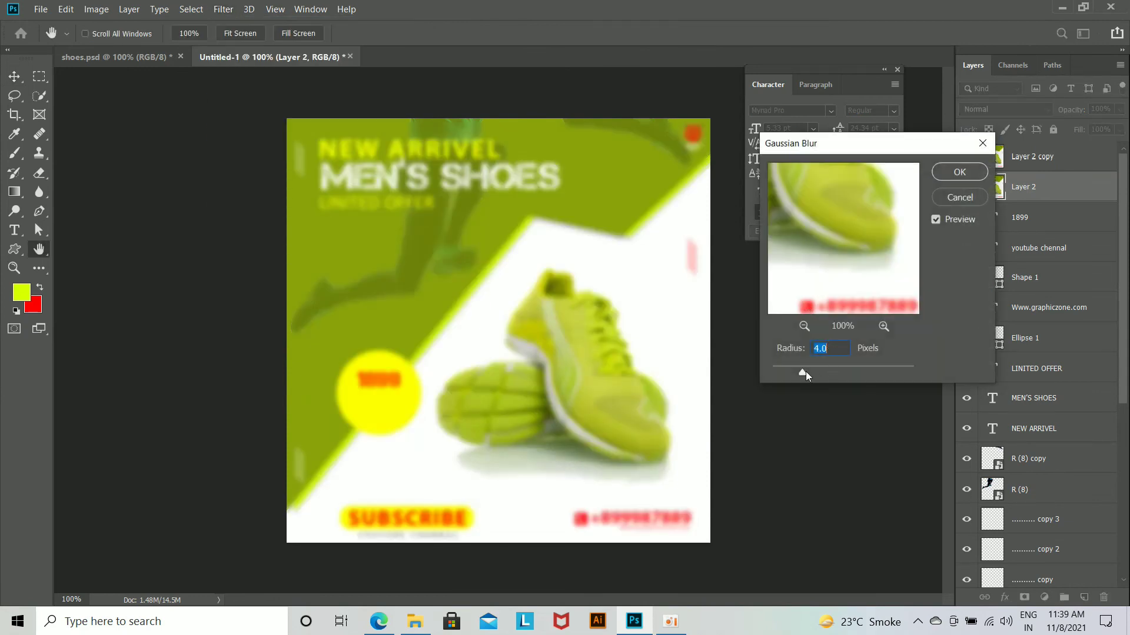
click(960, 172)
Step: Show the sharp Layer 2 copy and scale it about its centre to 96.11%, leaving a blurred border
click(1078, 165)
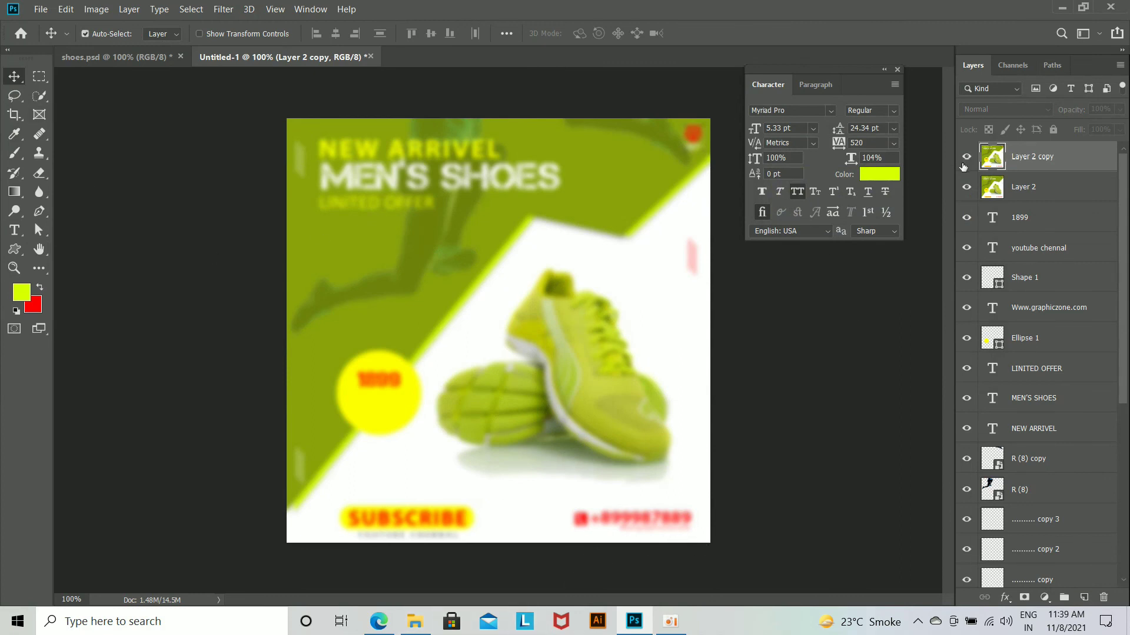
key(ctrl+z)
key(ctrl+t)
drag(711, 542, 703, 535)
key(Return)
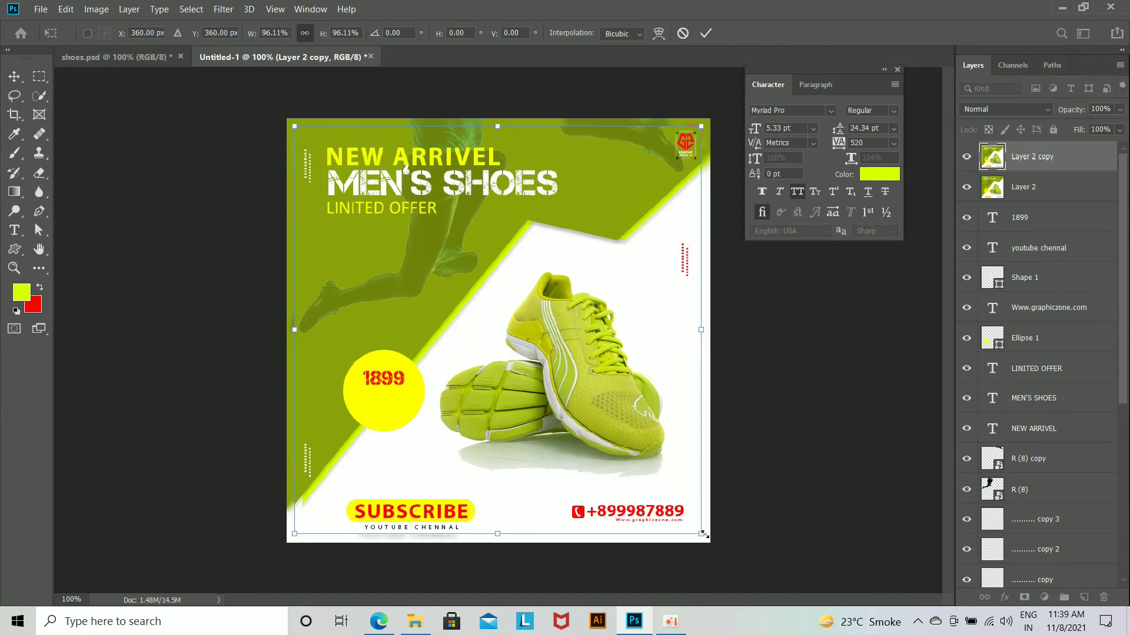
Step: Add a drop shadow to the Layer 2 copy with 35% opacity, 9% spread and 21 px size
double_click(1034, 193)
click(635, 496)
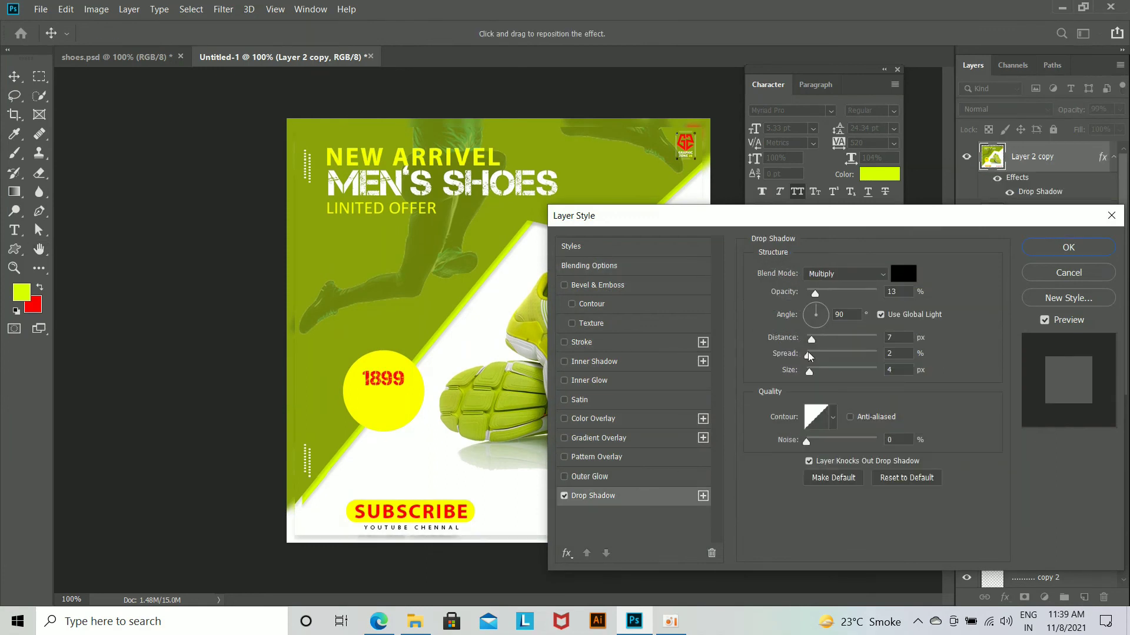
mouse_move(815, 356)
mouse_down()
mouse_move(819, 373)
mouse_move(811, 356)
mouse_up()
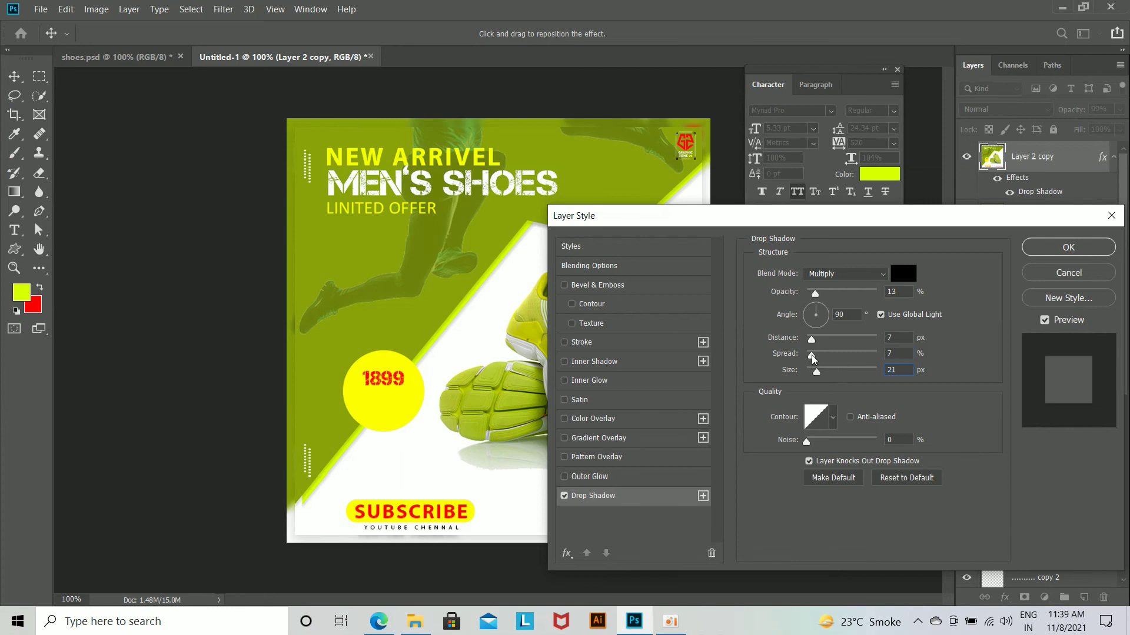
drag(821, 300, 833, 307)
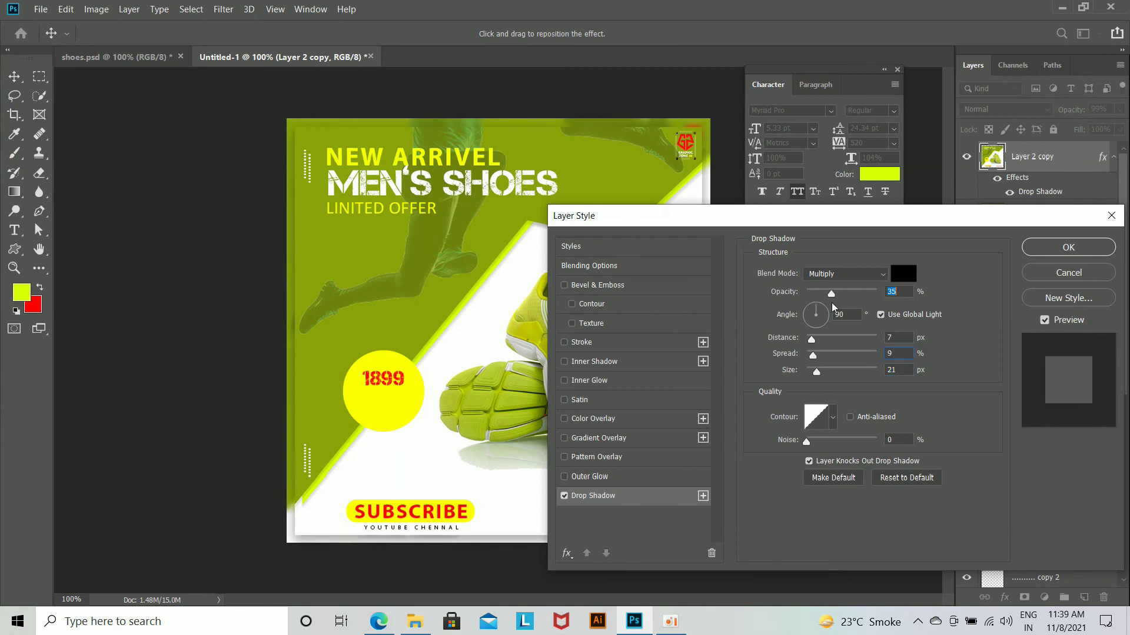